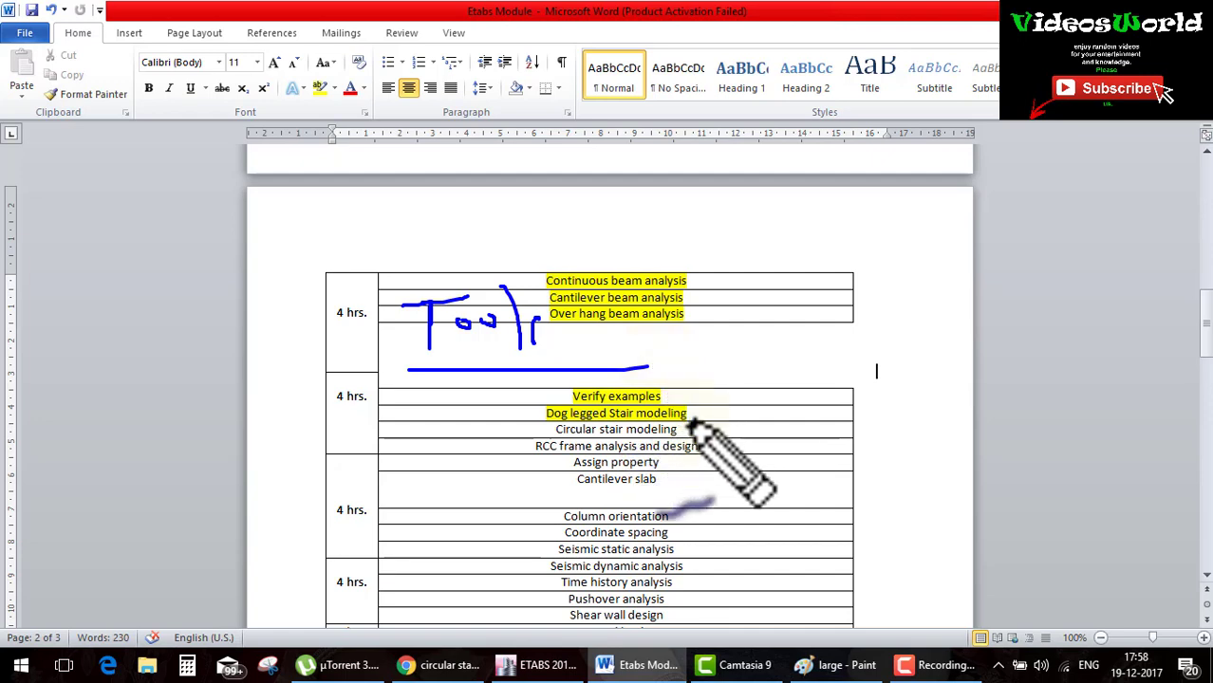
# - Erase the pen marks drawn over the Word course outline table
pyautogui.press('Escape')
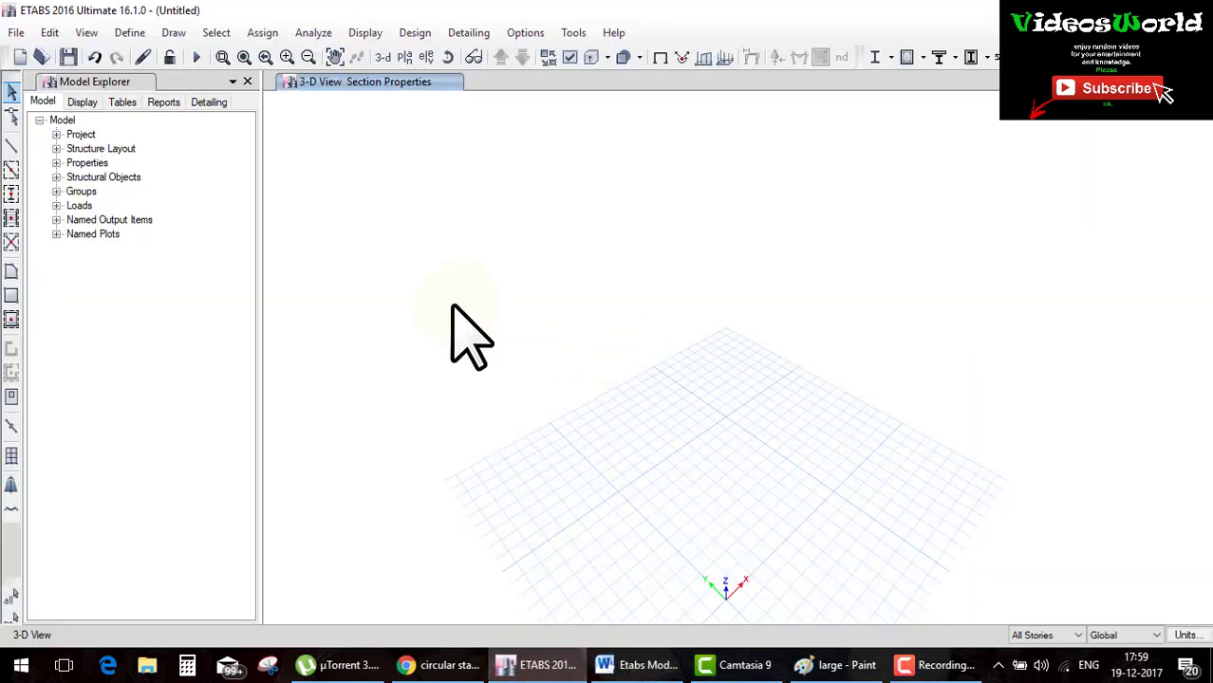
# - Start a new model without saving the untitled one, using built-in settings
pyautogui.click(21, 58)
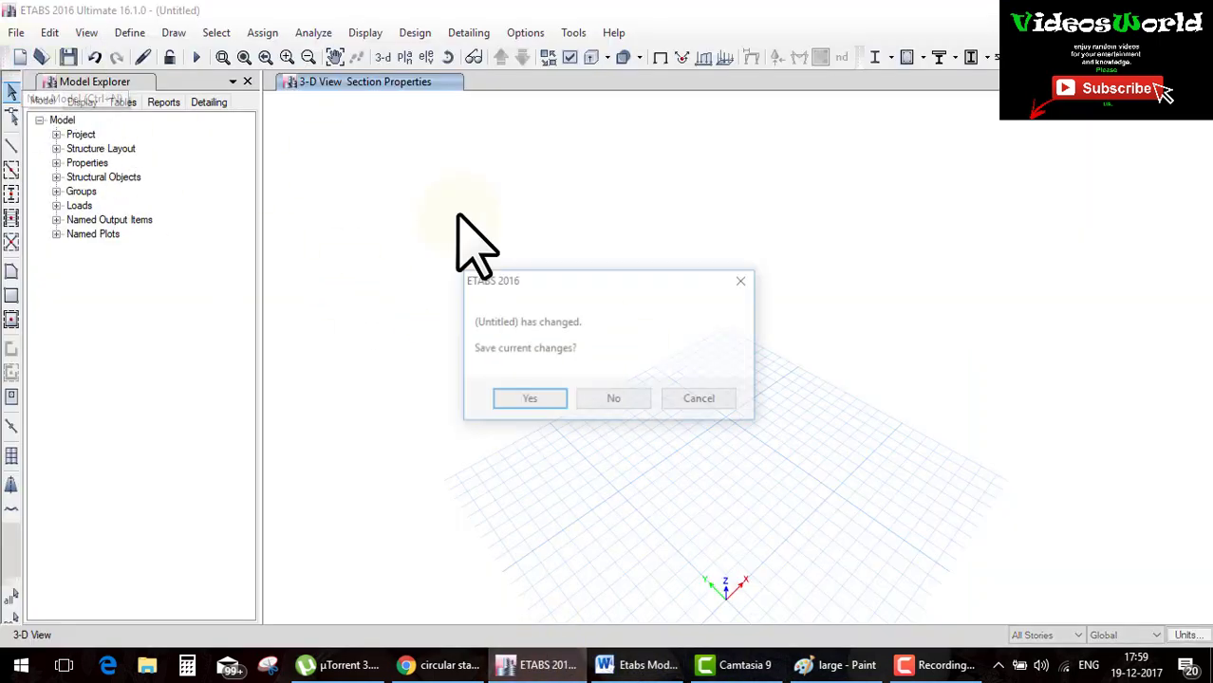
pyautogui.click(593, 397)
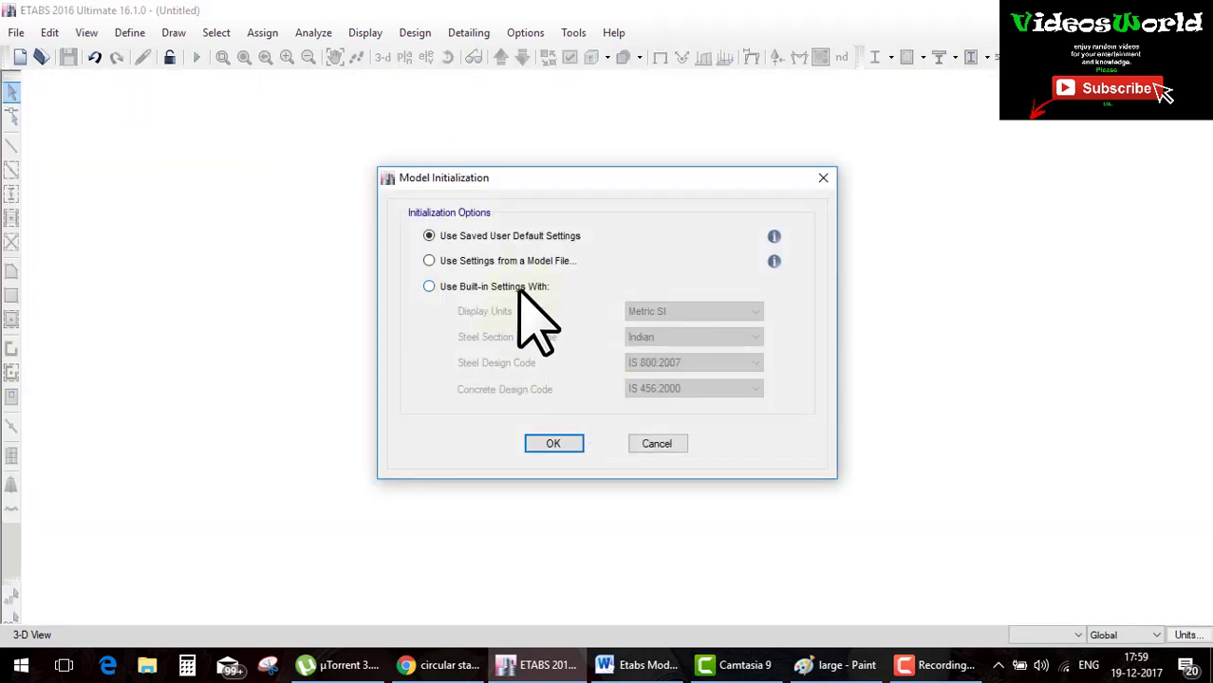
pyautogui.click(520, 288)
pyautogui.click(567, 444)
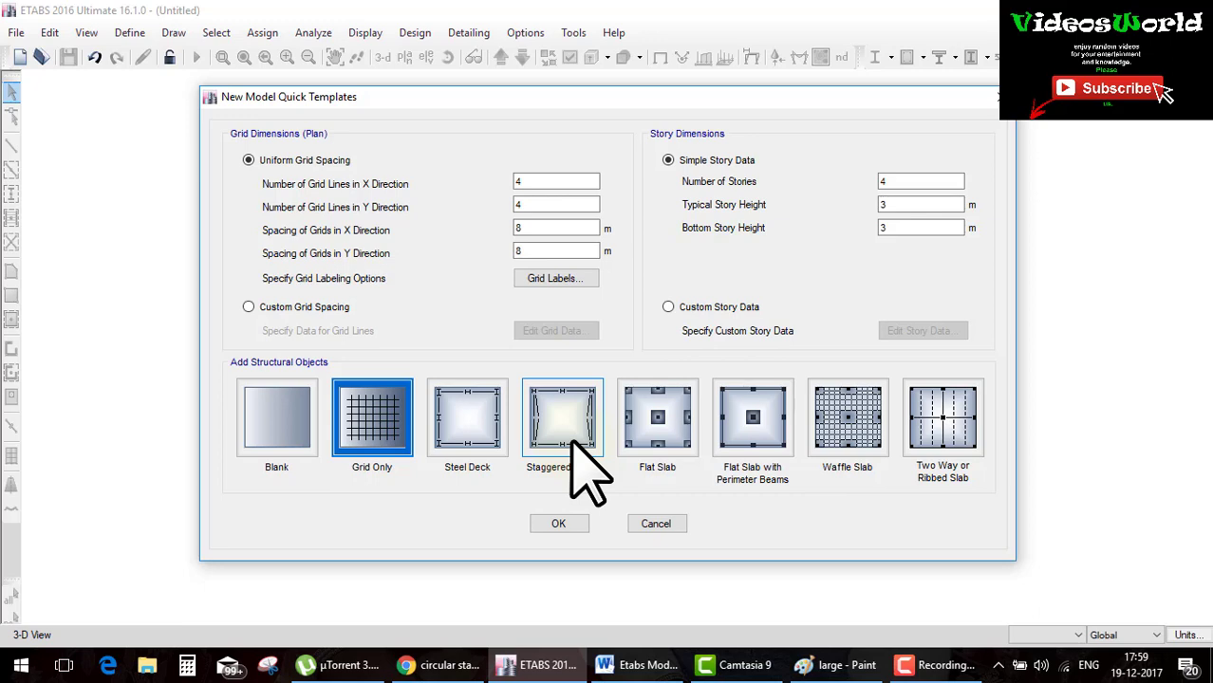
# - Set a 4×4 grid at 2 m spacing with 10 stories and the Grid Only template
pyautogui.moveTo(685, 266)
pyautogui.mouseDown()
pyautogui.moveTo(745, 249)
pyautogui.moveTo(720, 177)
pyautogui.moveTo(715, 294)
pyautogui.mouseUp()
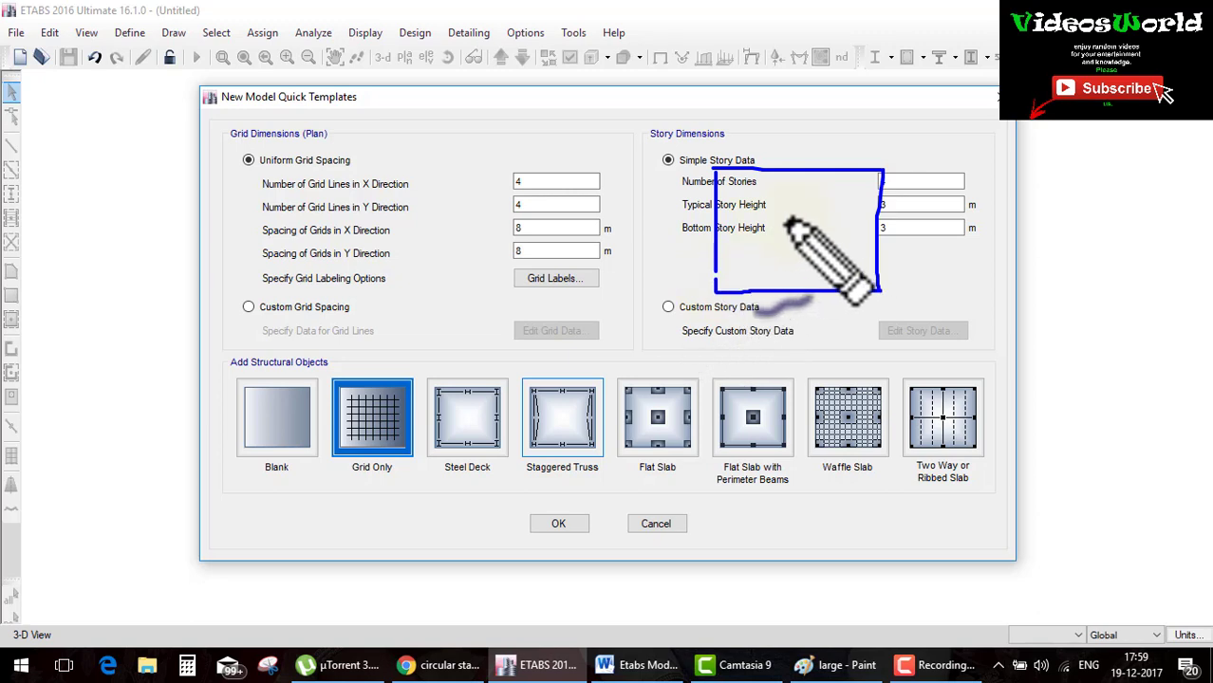
pyautogui.moveTo(785, 234)
pyautogui.mouseDown()
pyautogui.moveTo(806, 231)
pyautogui.moveTo(810, 190)
pyautogui.moveTo(776, 222)
pyautogui.mouseUp()
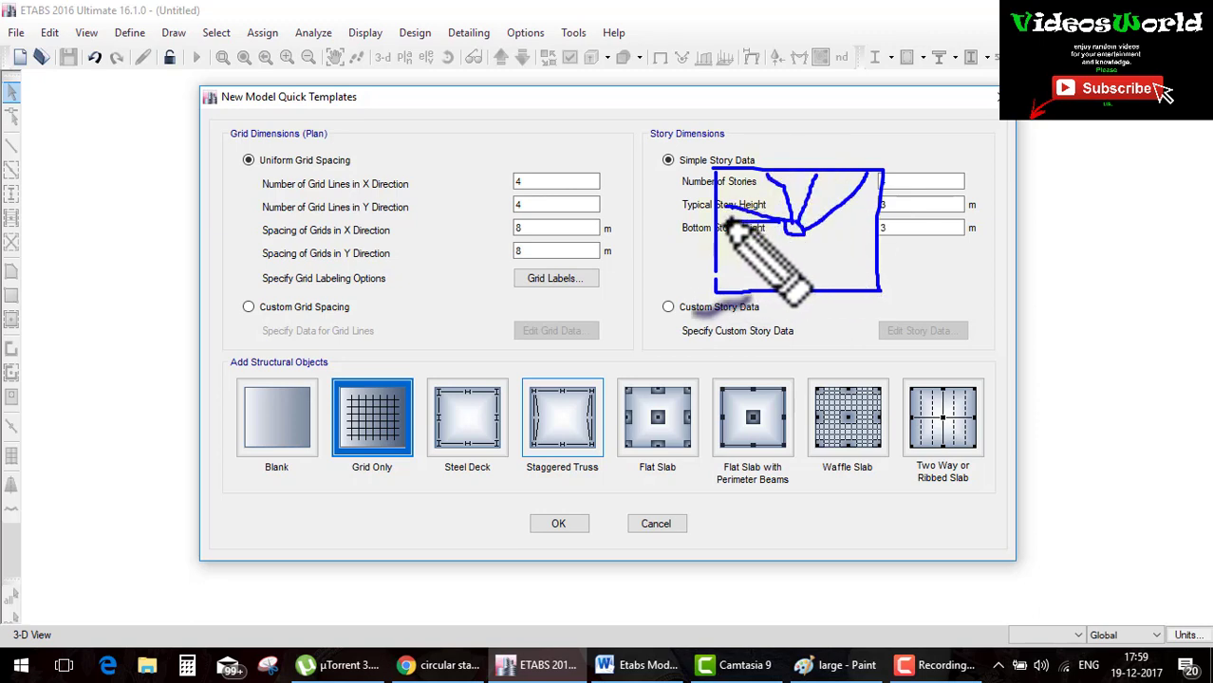
pyautogui.moveTo(777, 222)
pyautogui.mouseDown()
pyautogui.moveTo(779, 270)
pyautogui.moveTo(713, 285)
pyautogui.moveTo(726, 323)
pyautogui.mouseUp()
pyautogui.moveTo(859, 280); pyautogui.dragTo(857, 327)
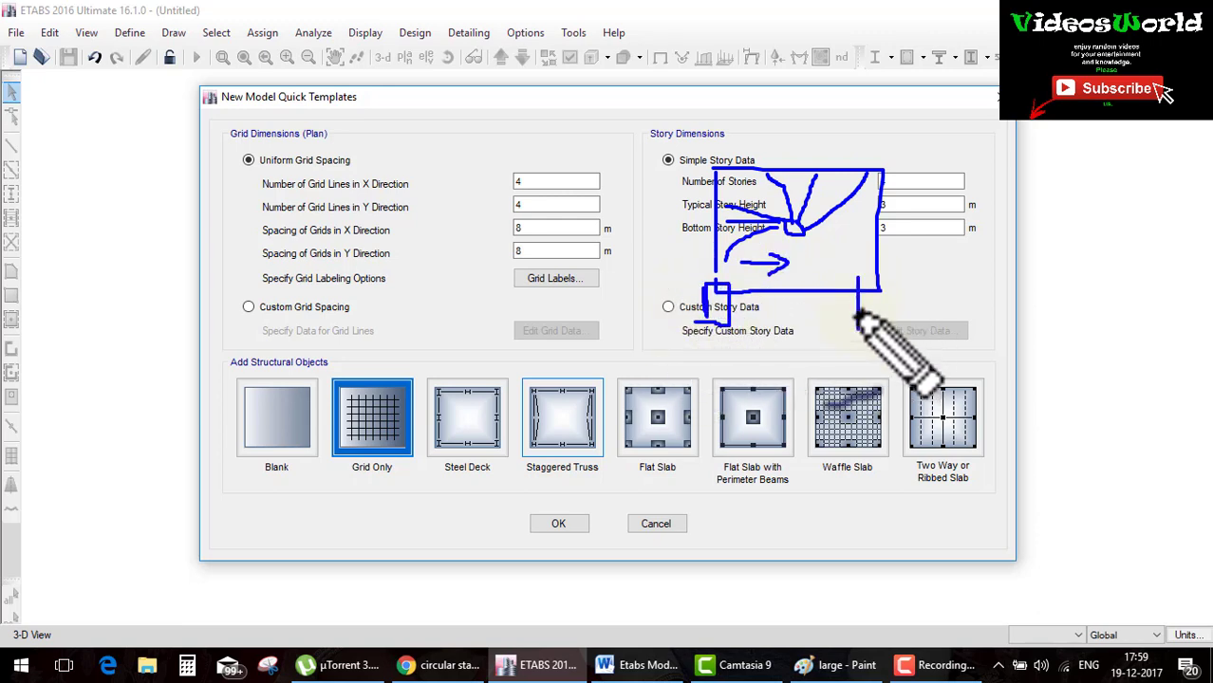
pyautogui.moveTo(854, 285)
pyautogui.mouseDown()
pyautogui.moveTo(890, 328)
pyautogui.moveTo(892, 168)
pyautogui.moveTo(866, 201)
pyautogui.mouseUp()
pyautogui.moveTo(679, 152); pyautogui.dragTo(750, 163)
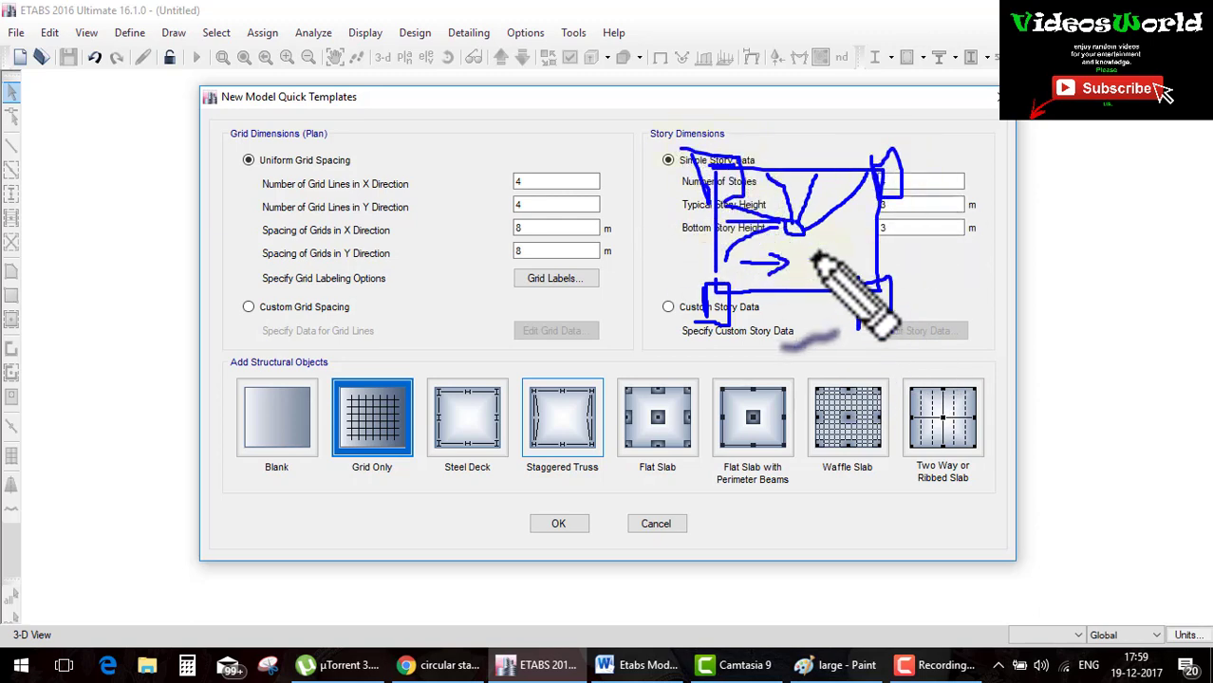
pyautogui.press('Escape')
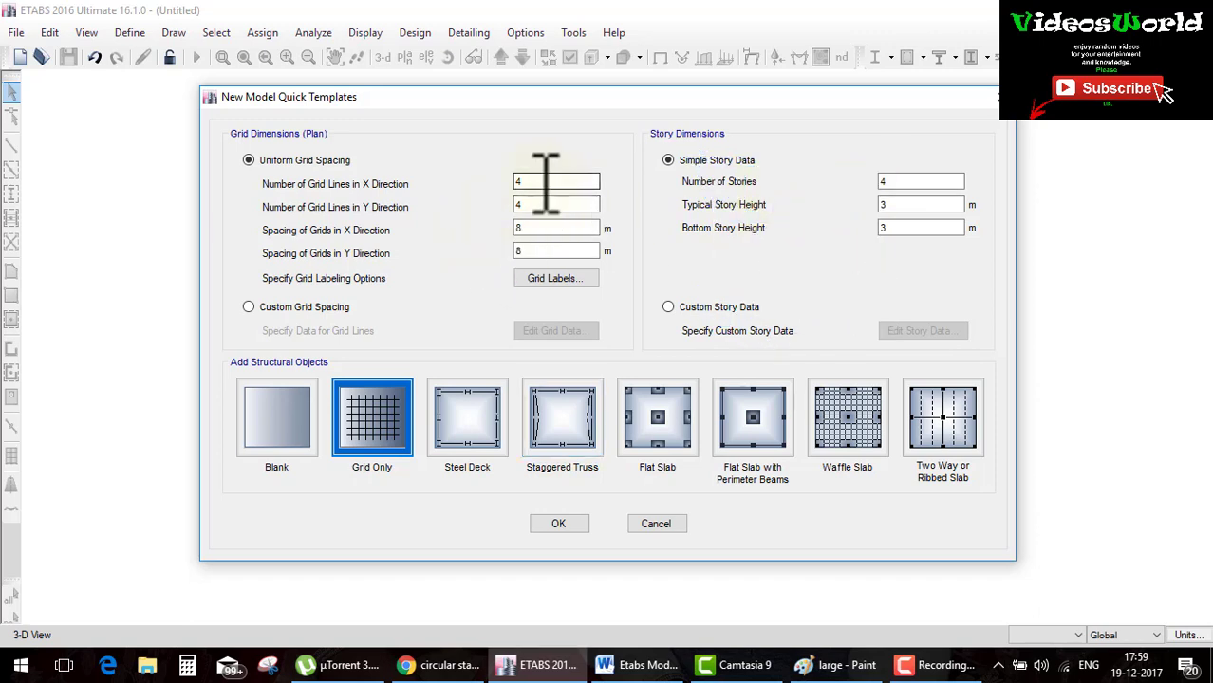
pyautogui.click(547, 182)
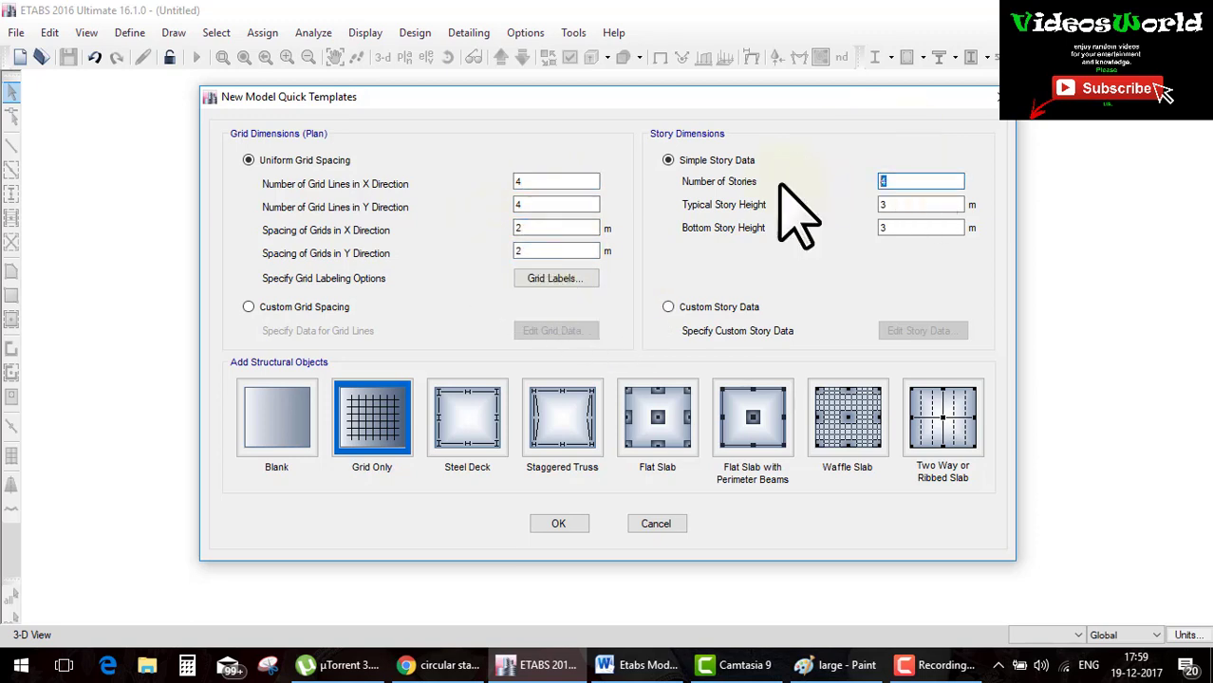
pyautogui.click(365, 417)
# - Create the grid model and ready column drawing on all stories with the ConcCol section
pyautogui.click(563, 527)
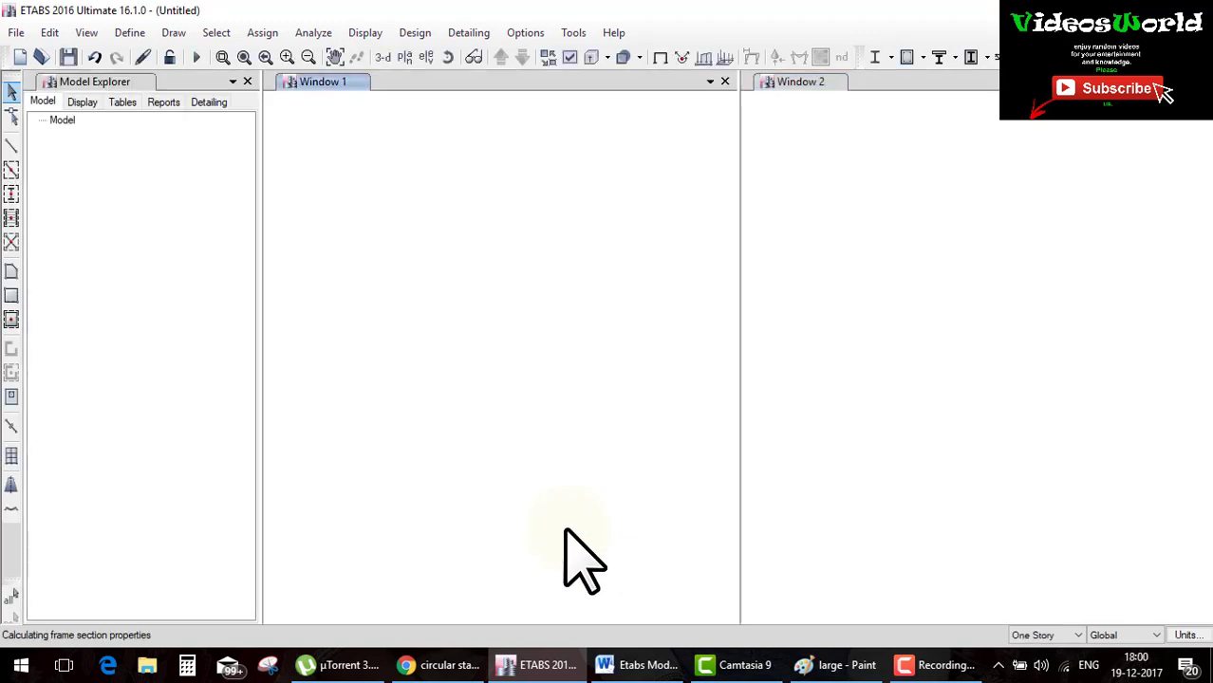
pyautogui.click(1055, 636)
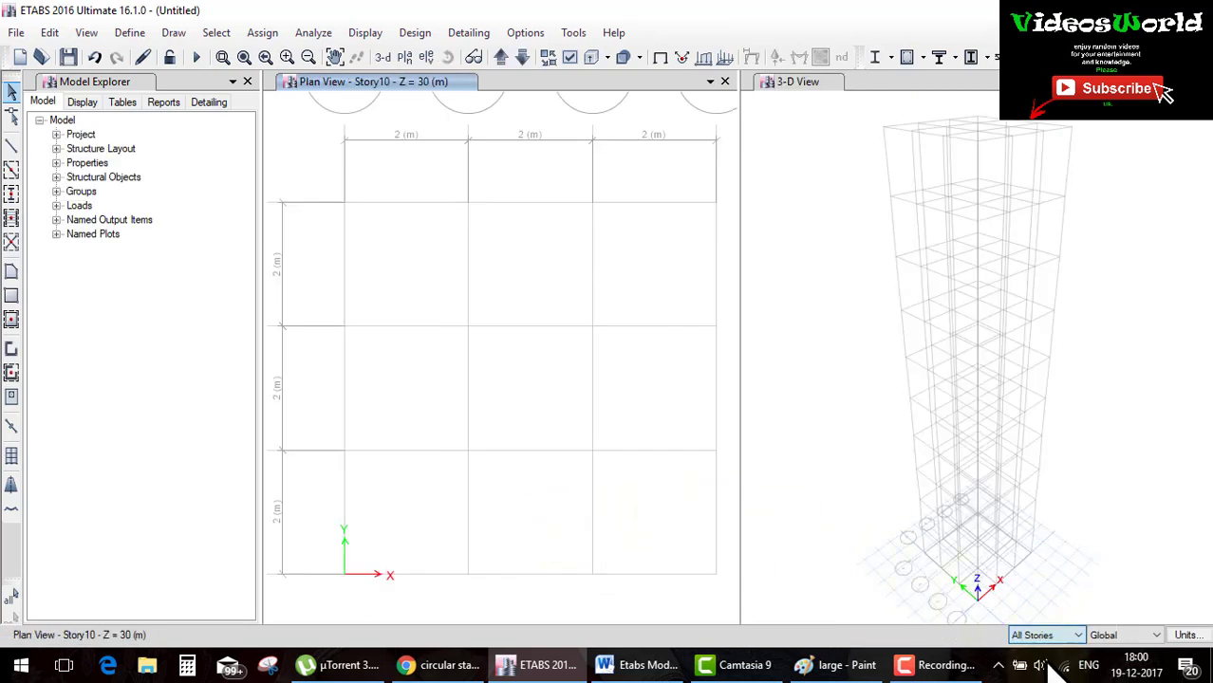
pyautogui.click(13, 195)
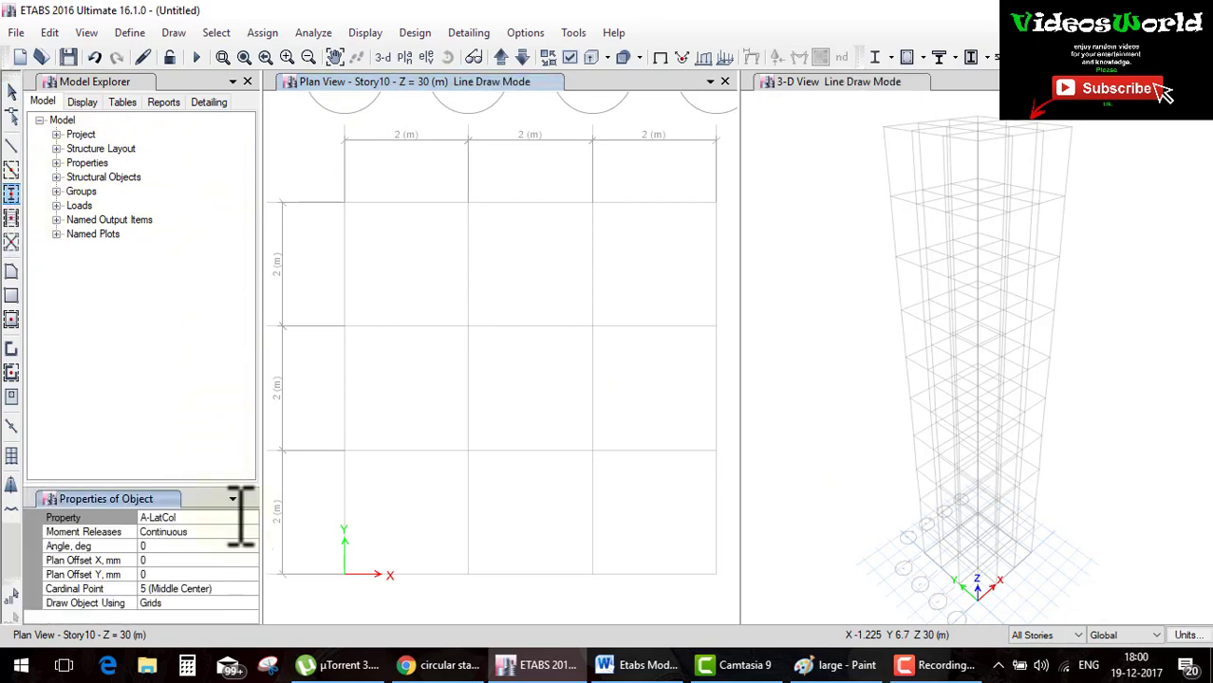
pyautogui.click(252, 519)
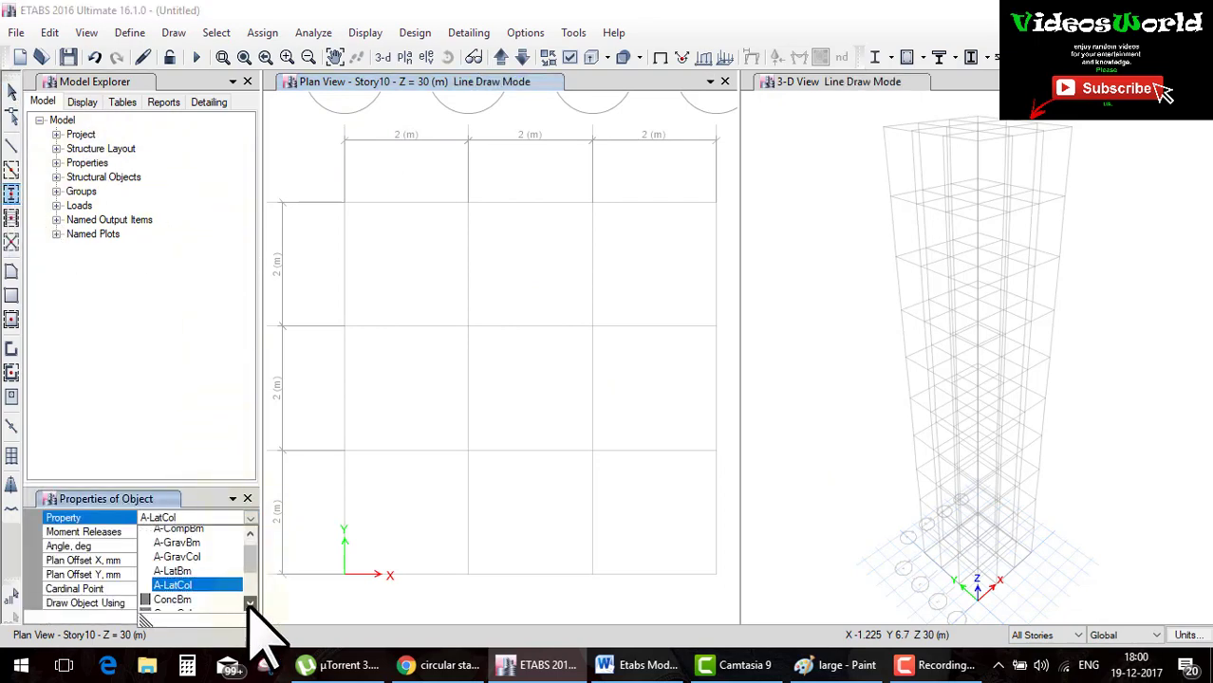
pyautogui.click(211, 604)
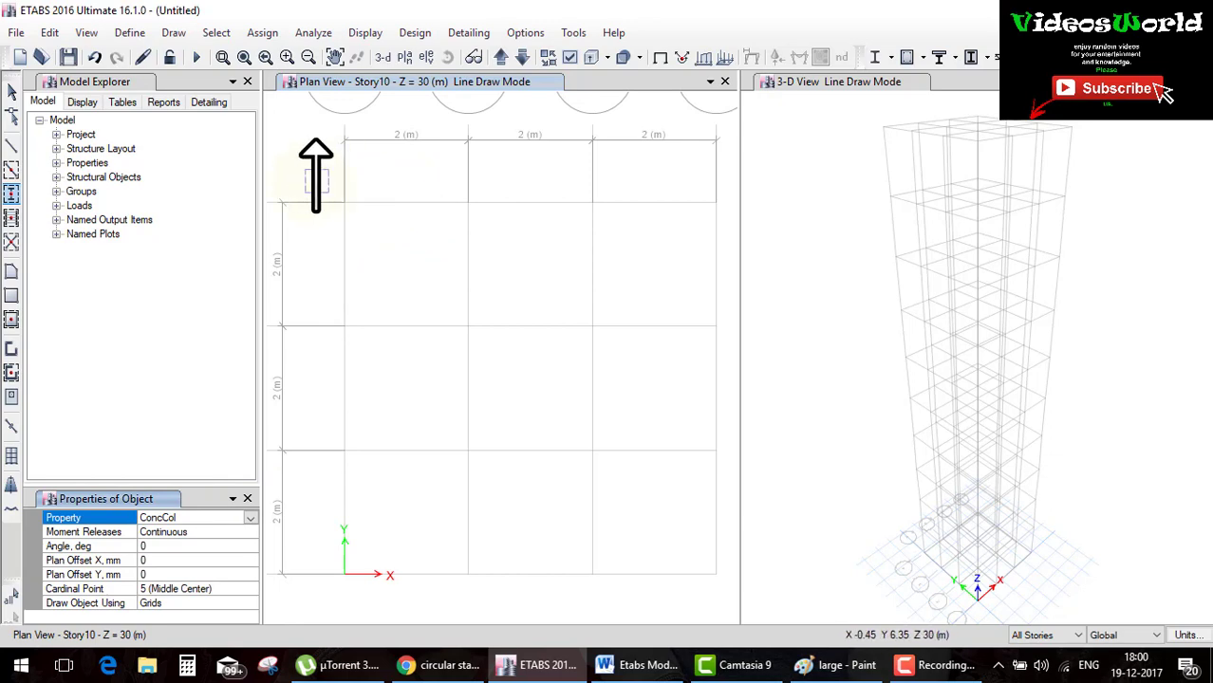
# - Place ConcCol columns at eight grid intersections ringing the plan centre
pyautogui.click(344, 201)
pyautogui.click(467, 201)
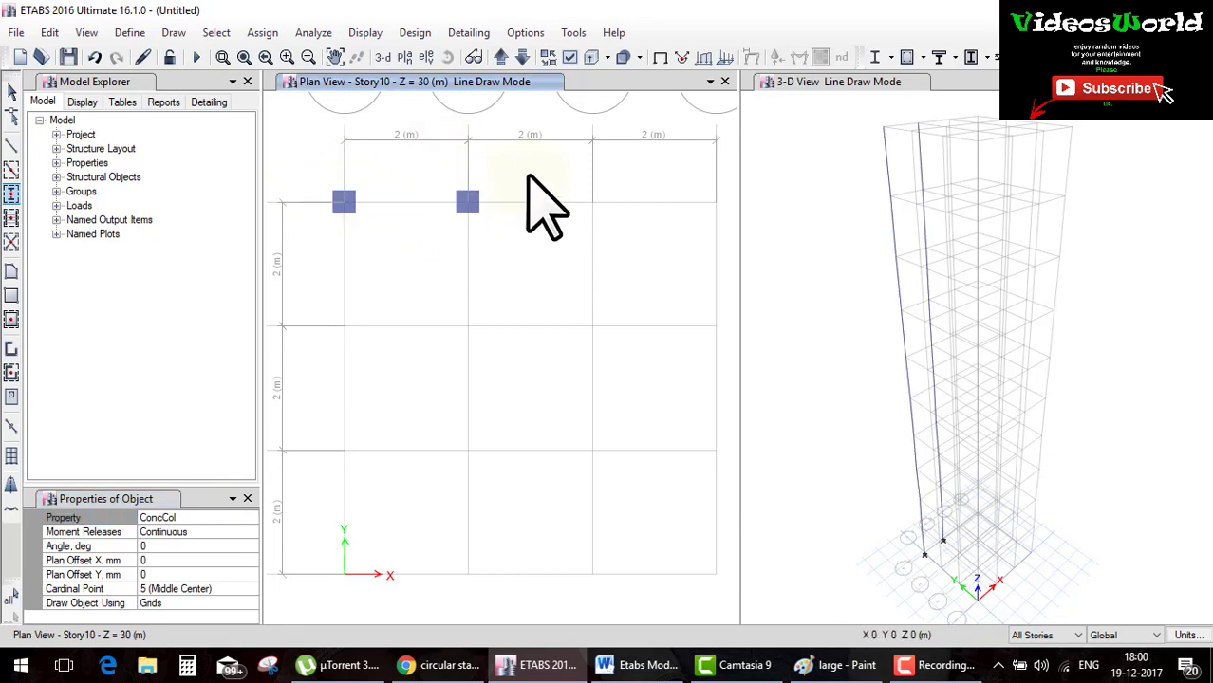
pyautogui.click(591, 326)
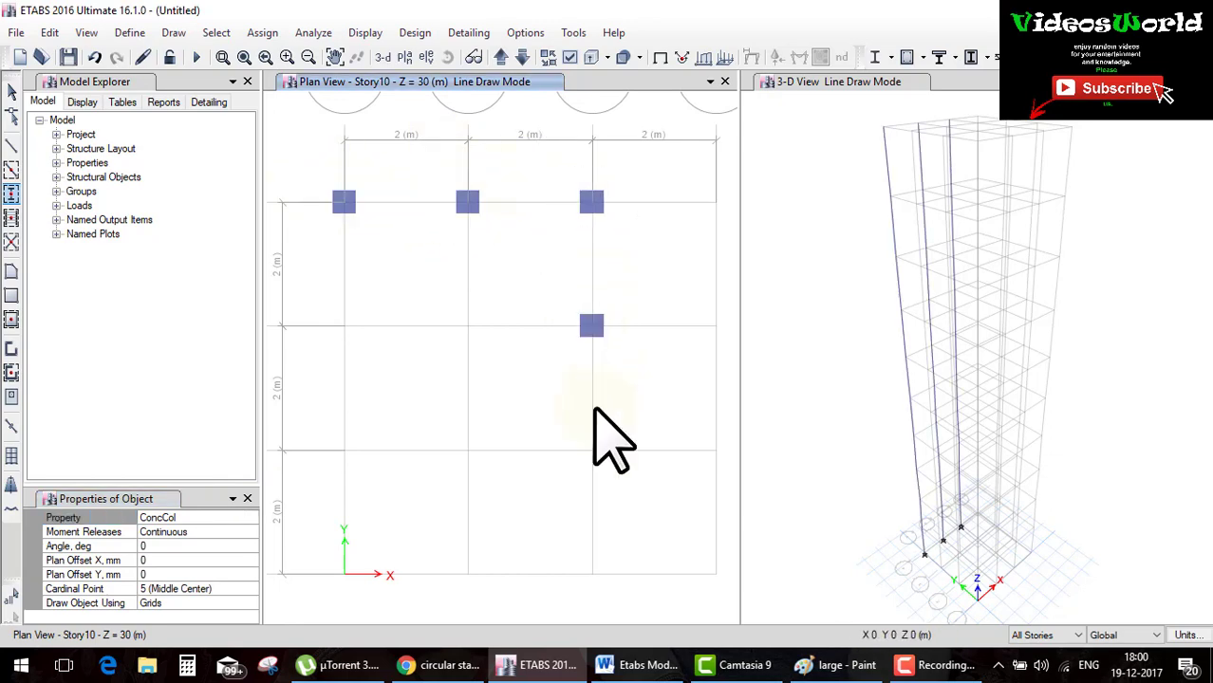
pyautogui.click(592, 449)
pyautogui.click(467, 450)
pyautogui.click(344, 450)
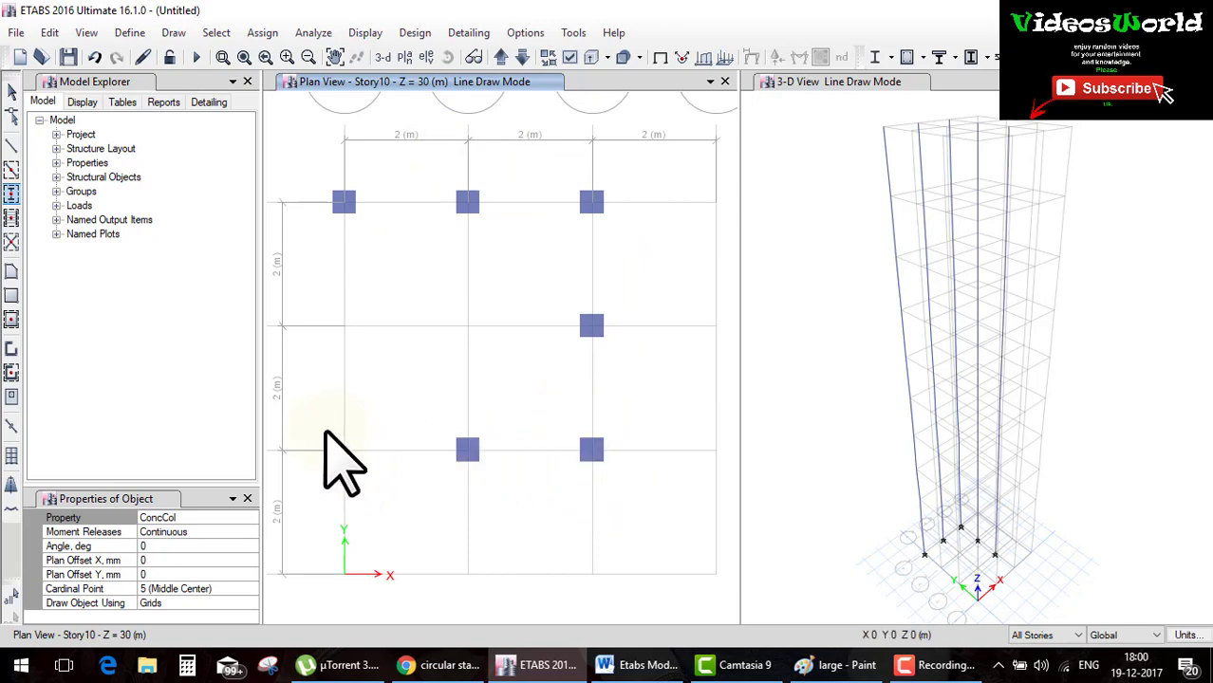
pyautogui.click(340, 316)
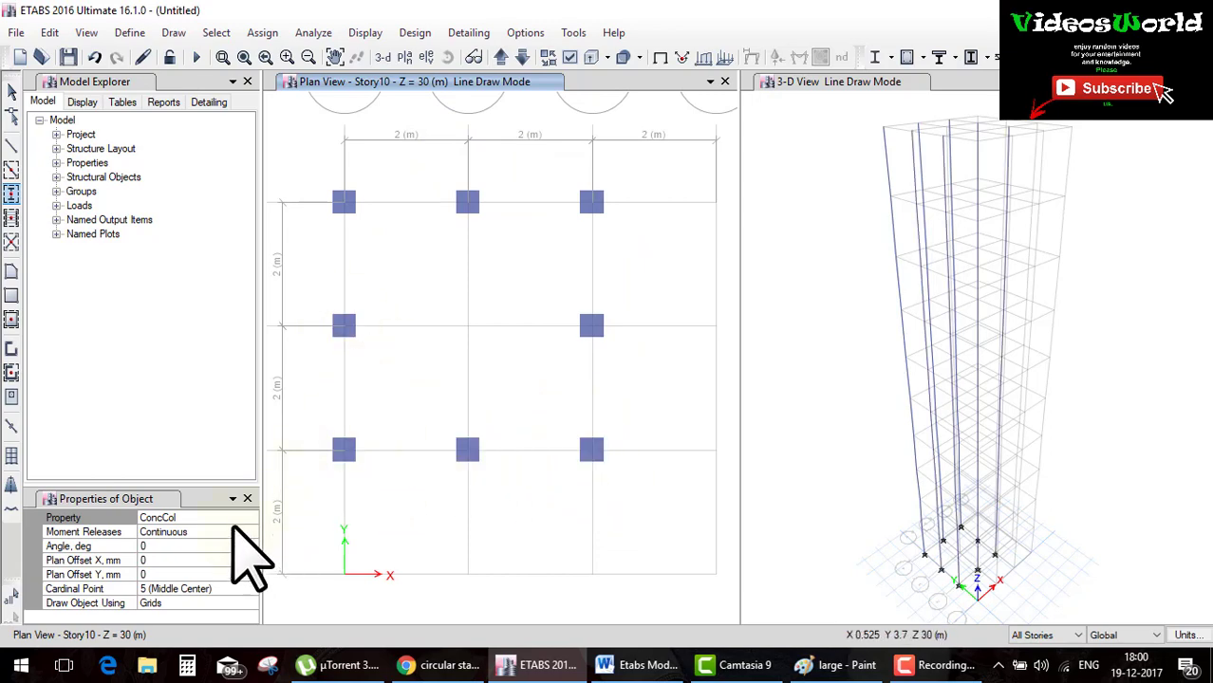
pyautogui.click(244, 518)
# - Browse further down the frame section list for another property
pyautogui.click(249, 518)
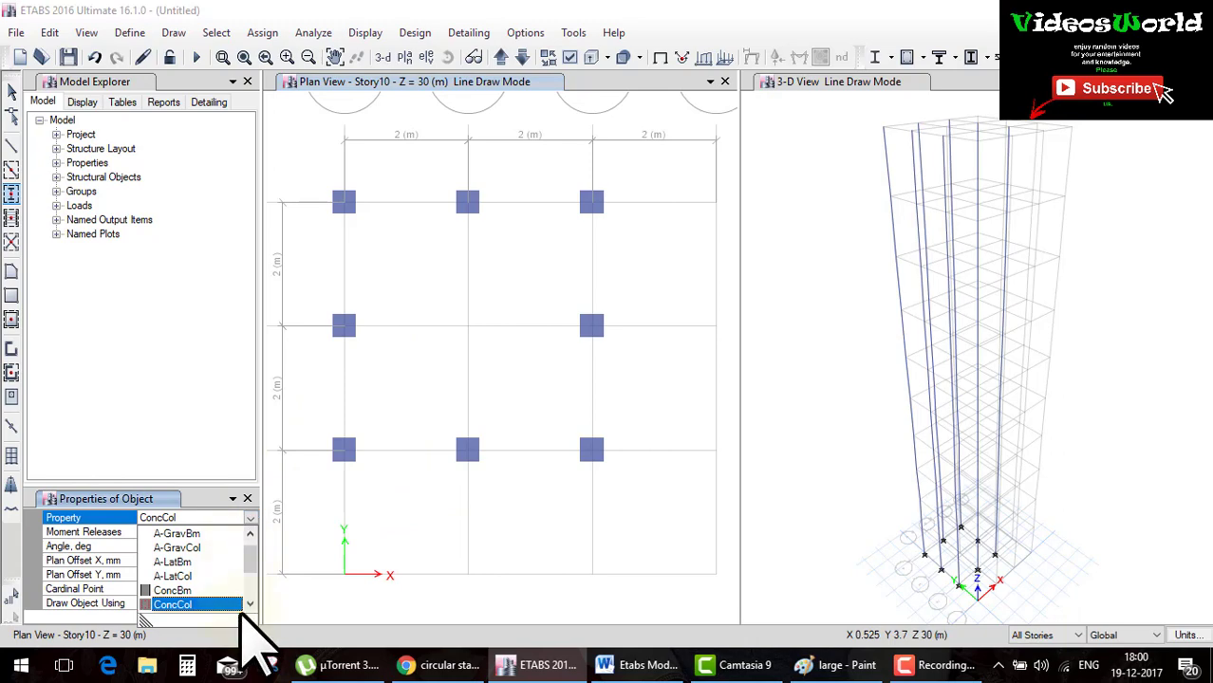
pyautogui.scroll(-3, 250, 608)
pyautogui.click(250, 607)
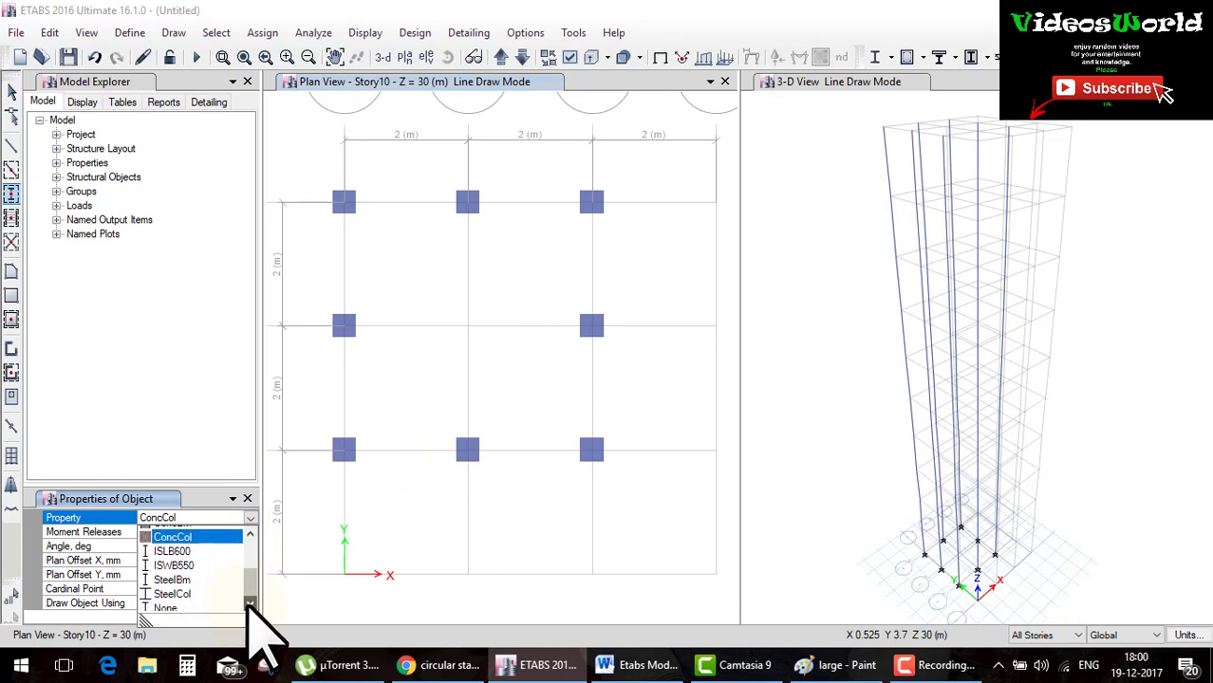
pyautogui.moveTo(250, 590); pyautogui.dragTo(252, 531)
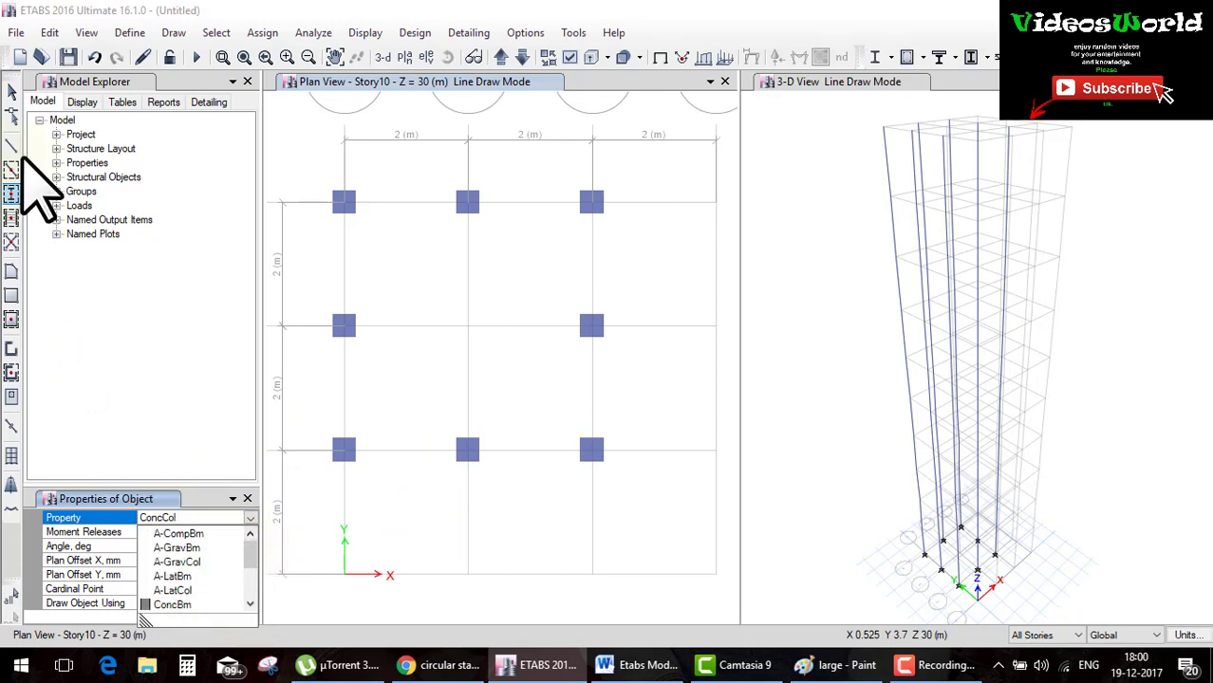
# - Choose ConcBm as the section and window across the top row of grid points
pyautogui.click(17, 171)
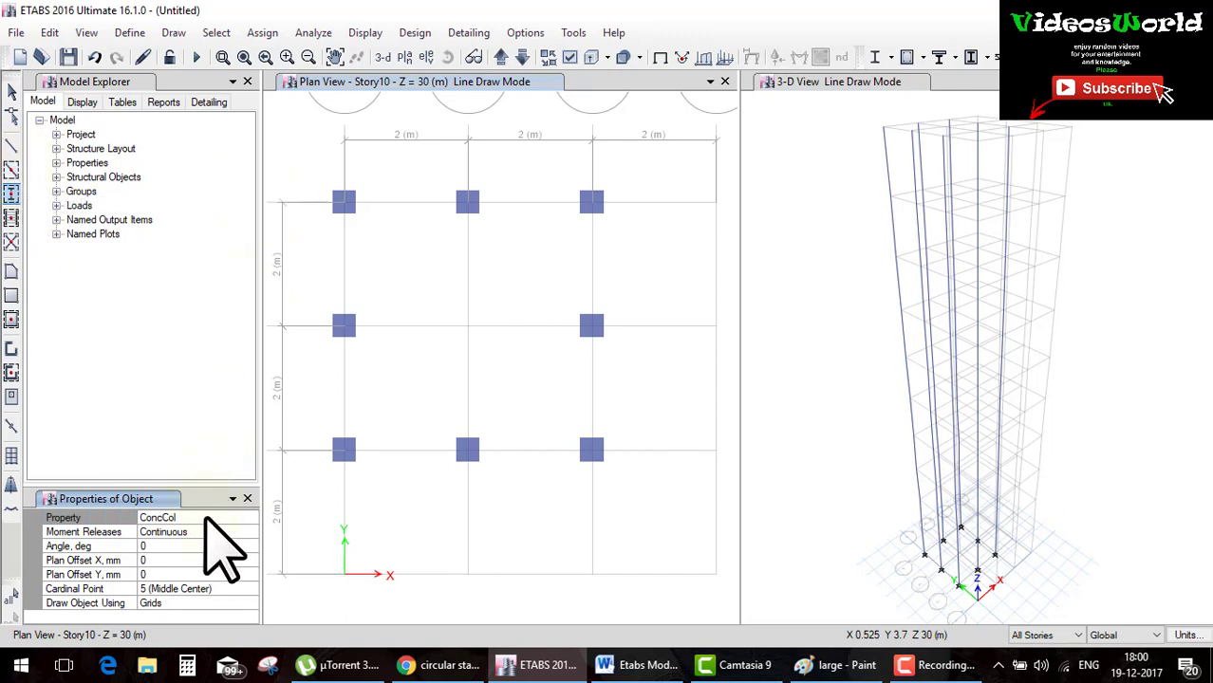
pyautogui.click(204, 518)
pyautogui.click(250, 518)
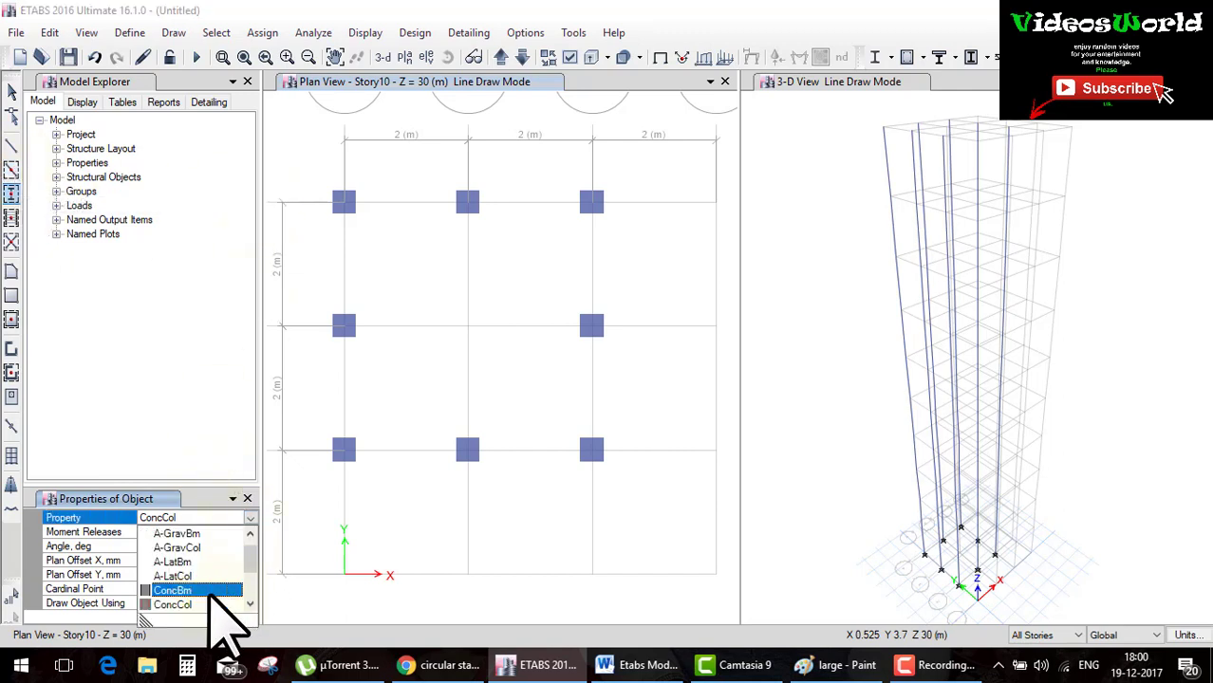
pyautogui.click(211, 591)
pyautogui.moveTo(326, 165); pyautogui.dragTo(636, 226)
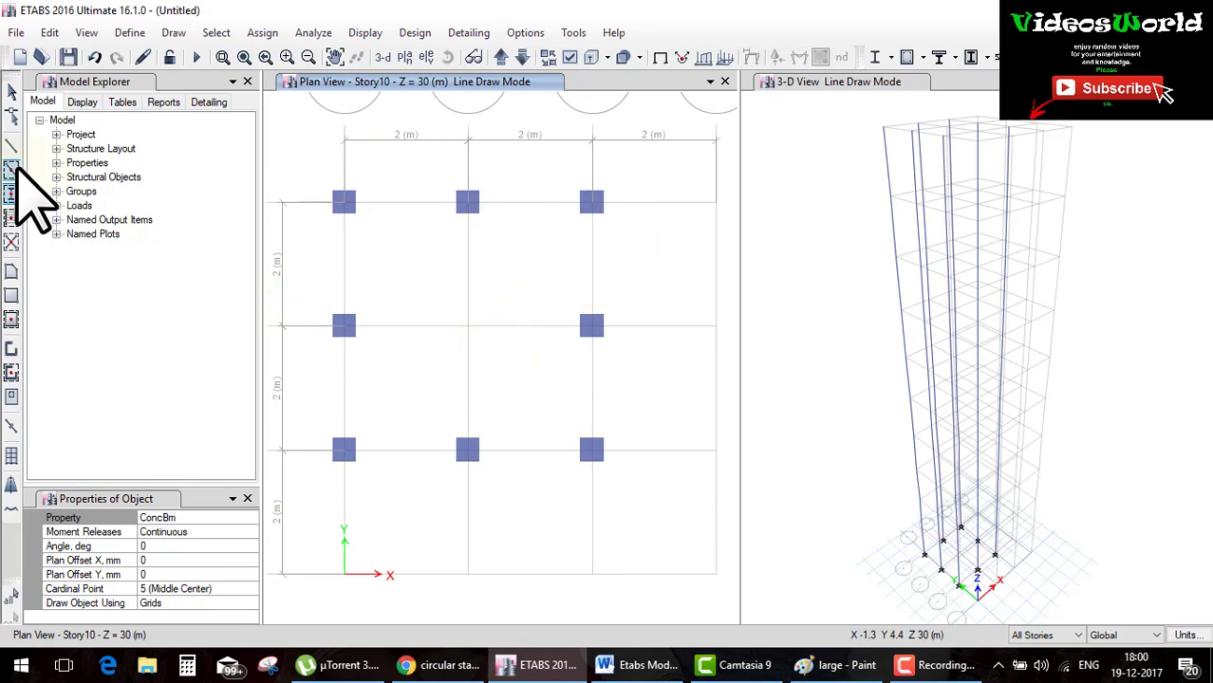
# - Draw ConcBm beams along the top, right, bottom and left grid lines
pyautogui.click(12, 170)
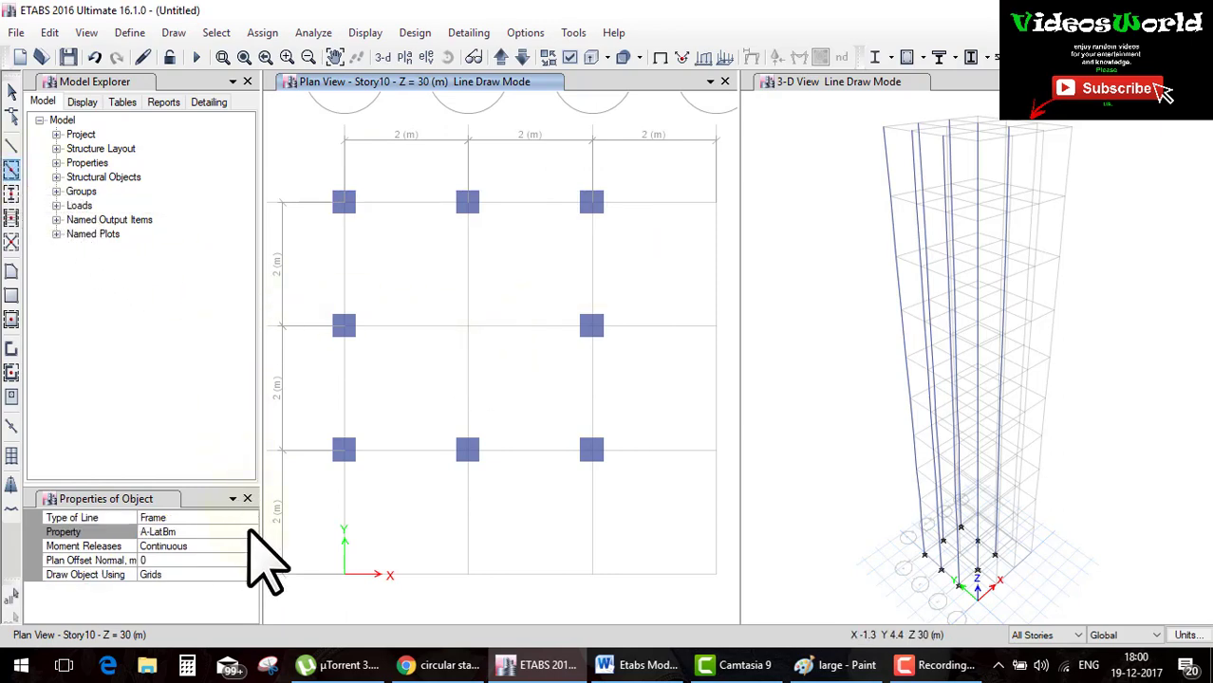
pyautogui.click(249, 533)
pyautogui.click(250, 532)
pyautogui.click(181, 619)
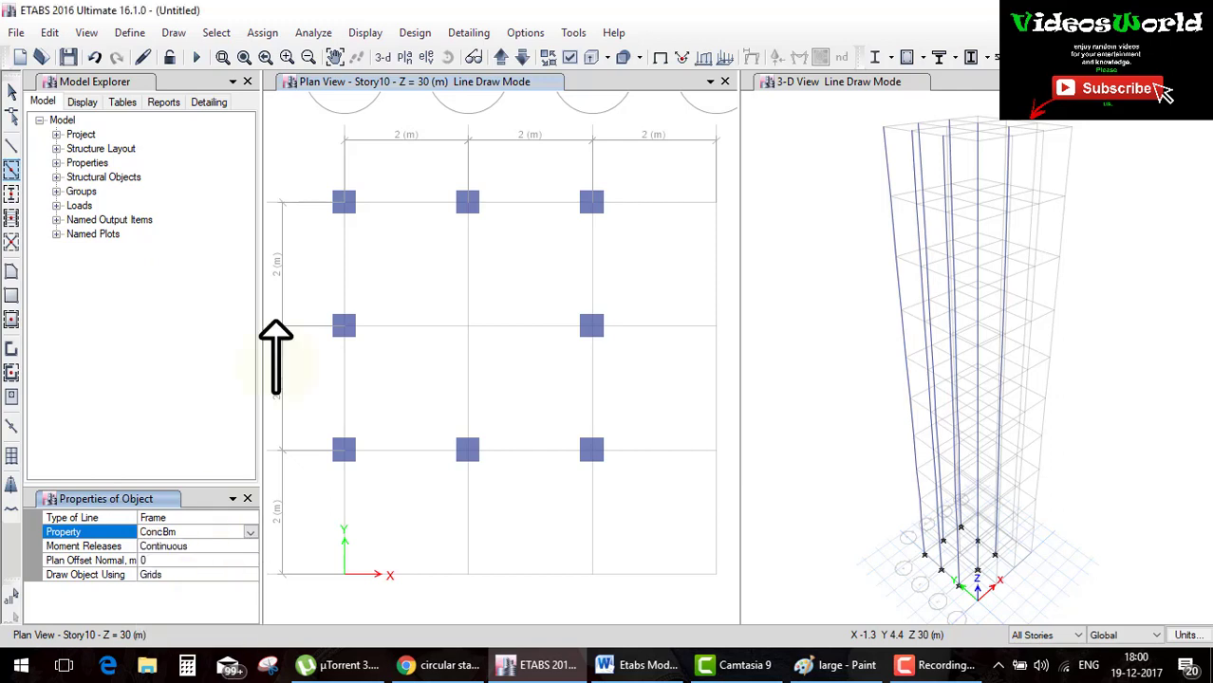
pyautogui.moveTo(285, 169); pyautogui.dragTo(652, 235)
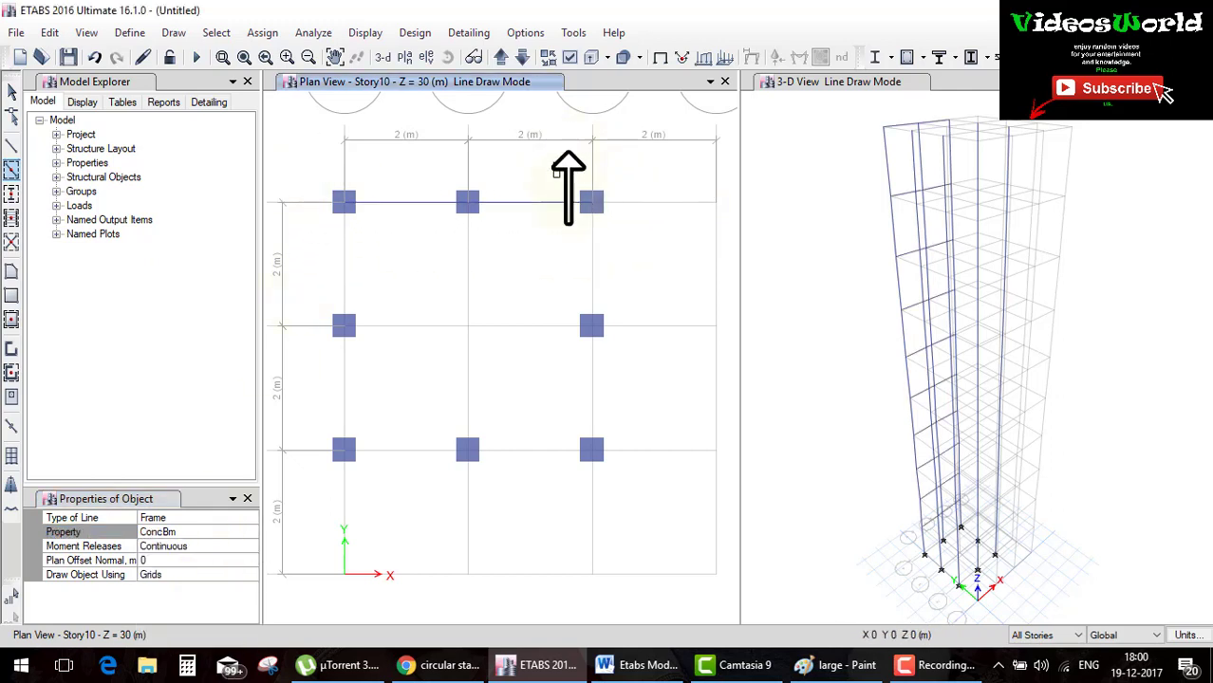
pyautogui.moveTo(556, 159); pyautogui.dragTo(661, 489)
pyautogui.moveTo(300, 417); pyautogui.dragTo(676, 506)
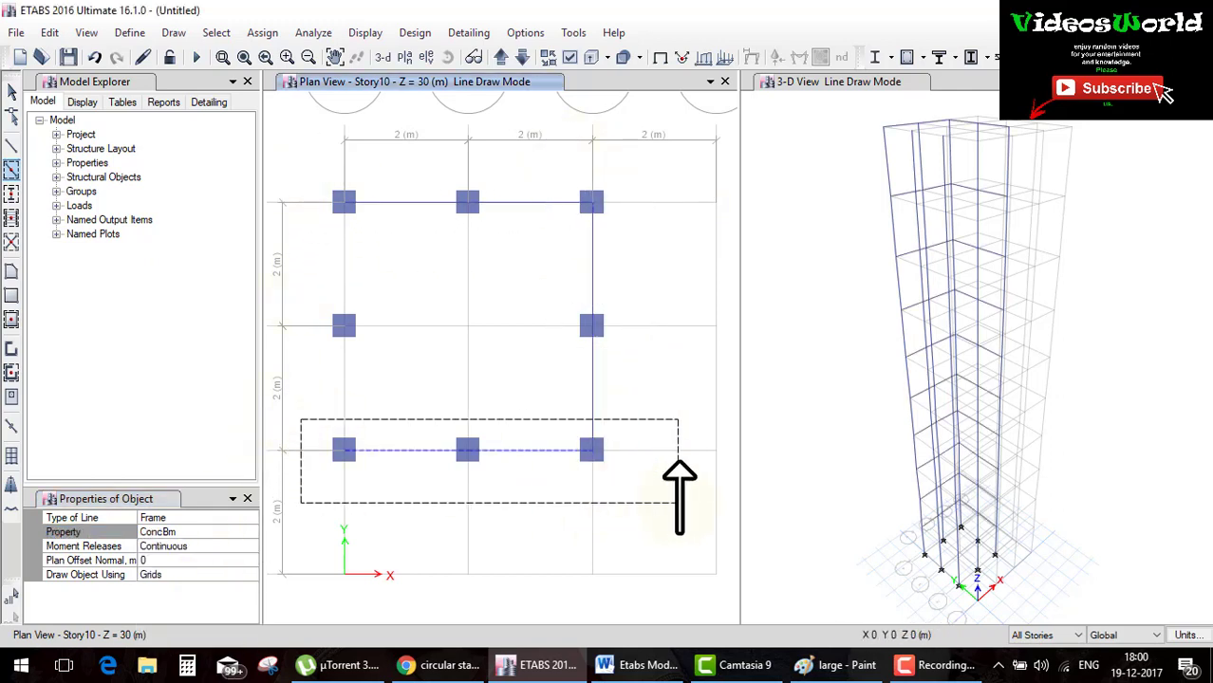
pyautogui.moveTo(320, 169); pyautogui.dragTo(401, 484)
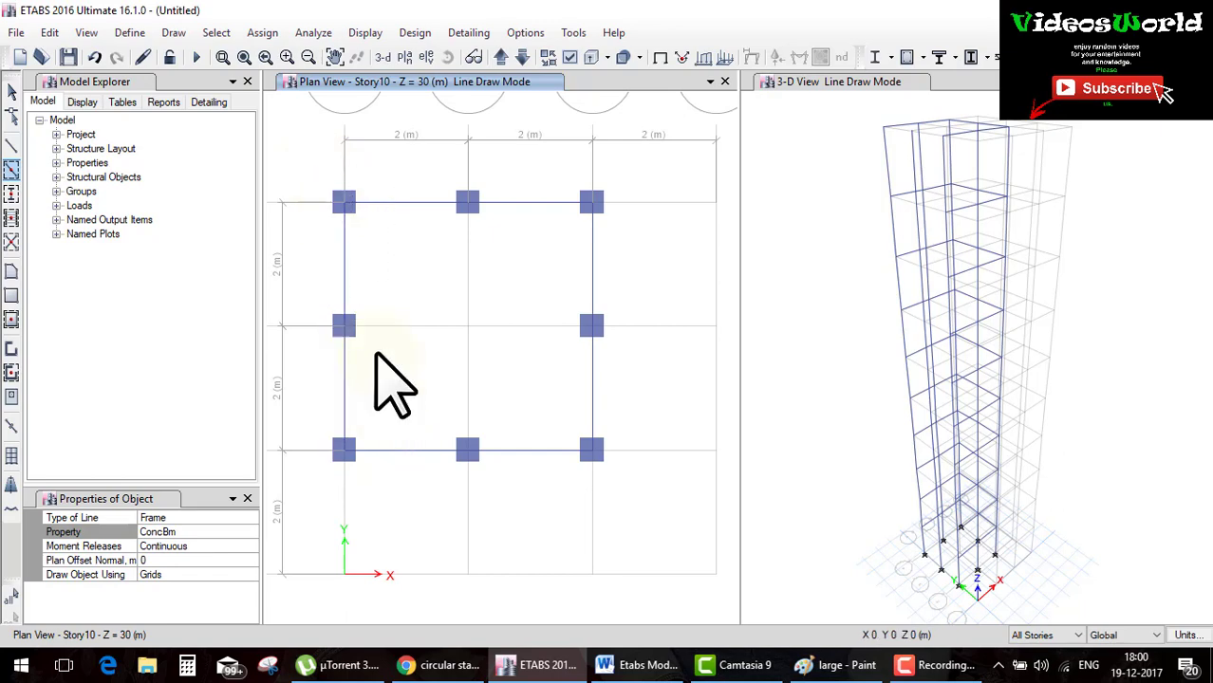
pyautogui.click(130, 31)
pyautogui.moveTo(184, 85)
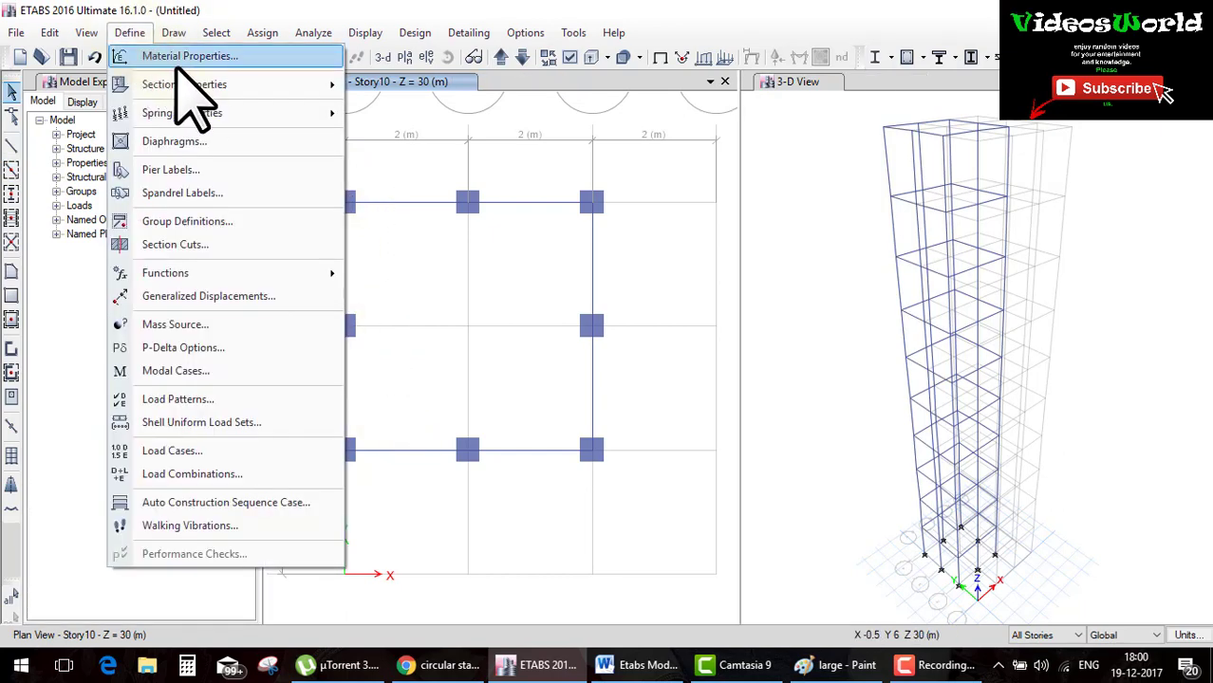
# - Add frame section FSec1 as a 700 mm diameter Concrete Circle in 4000Psi
pyautogui.click(417, 86)
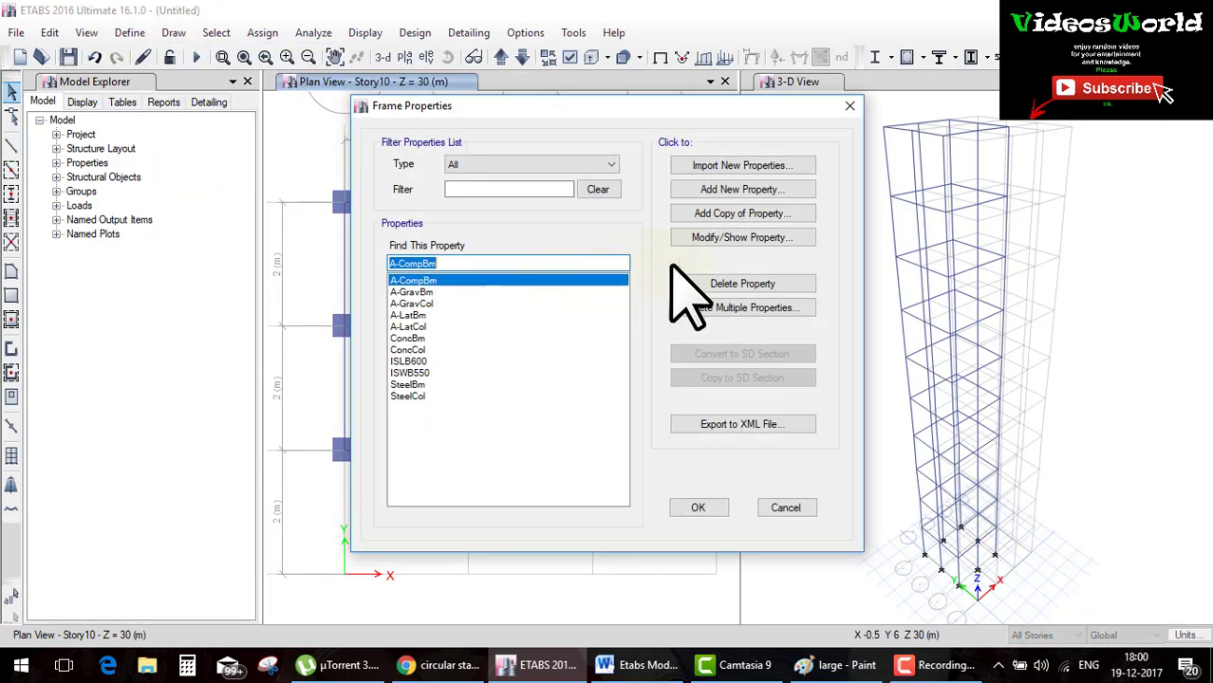
pyautogui.click(752, 190)
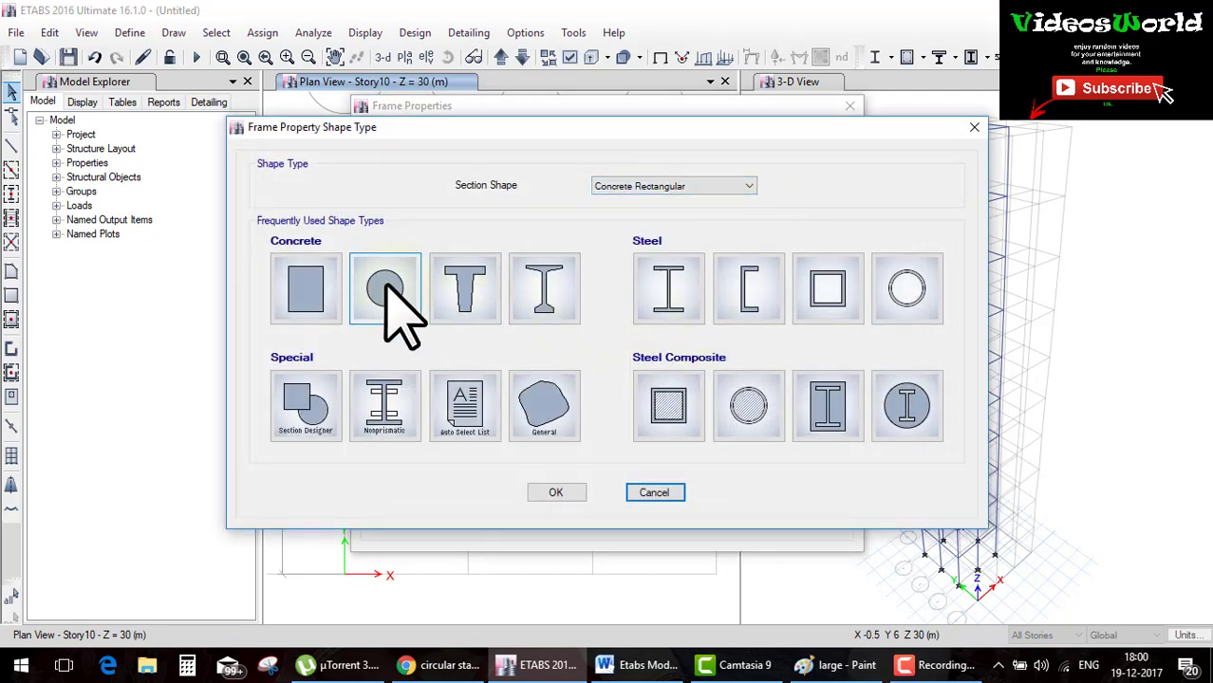
pyautogui.click(393, 292)
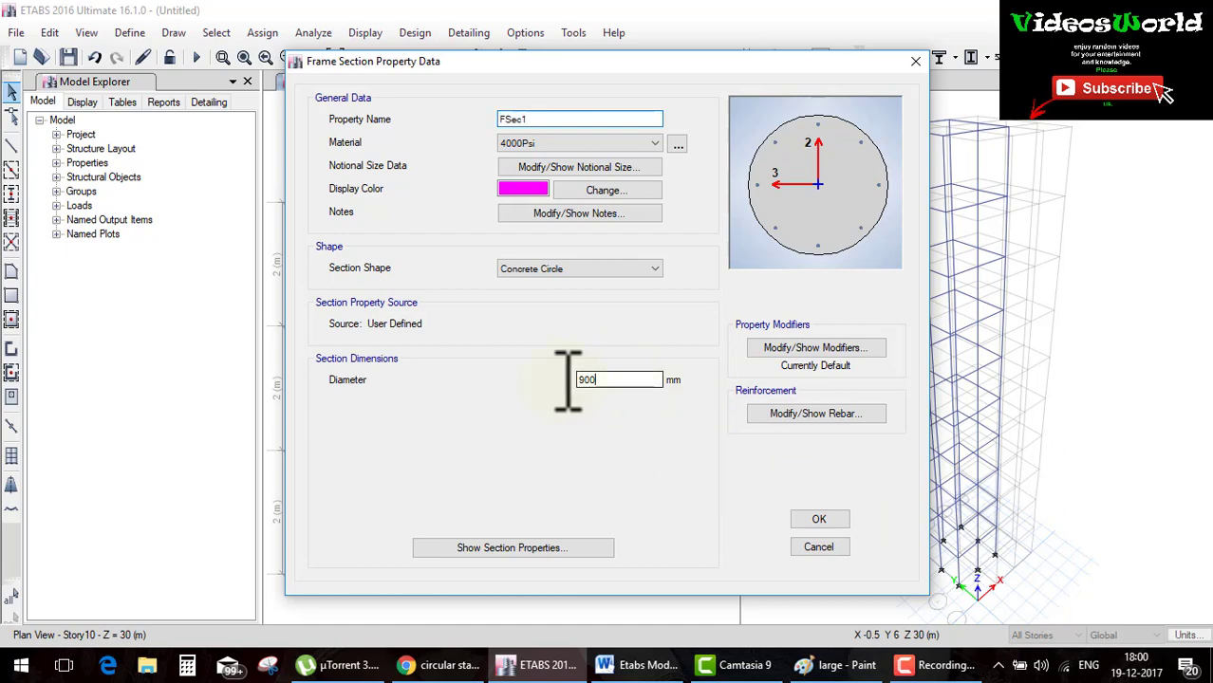
pyautogui.write('00')
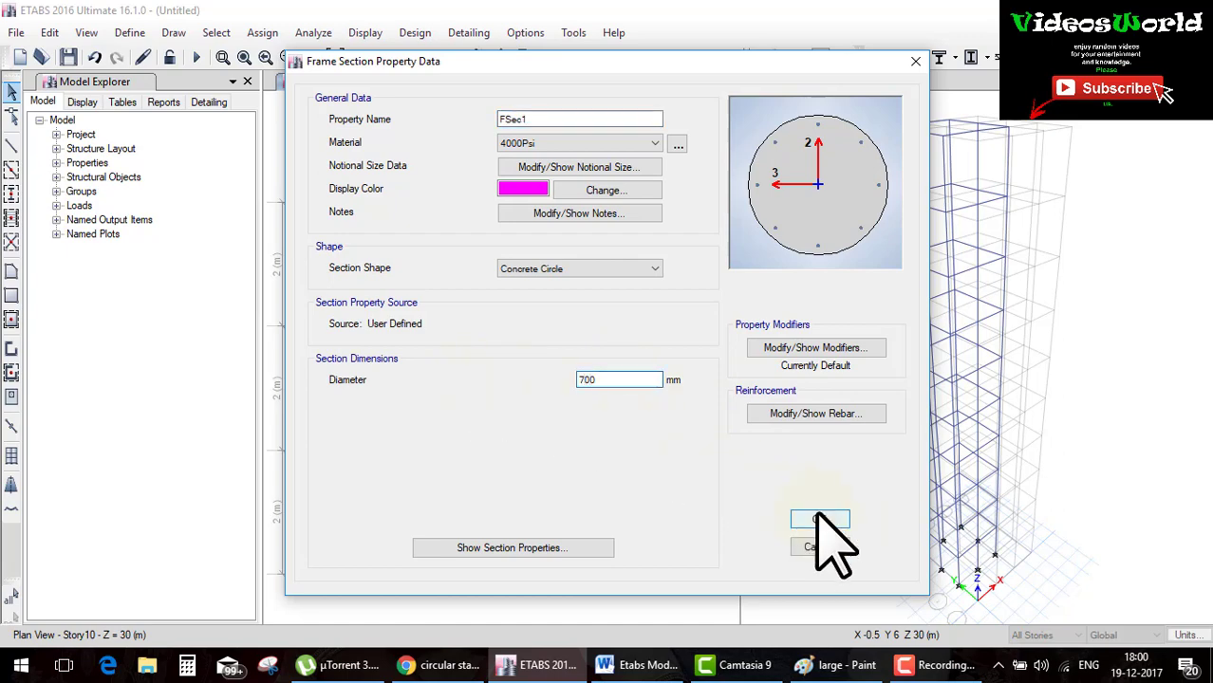
pyautogui.click(816, 518)
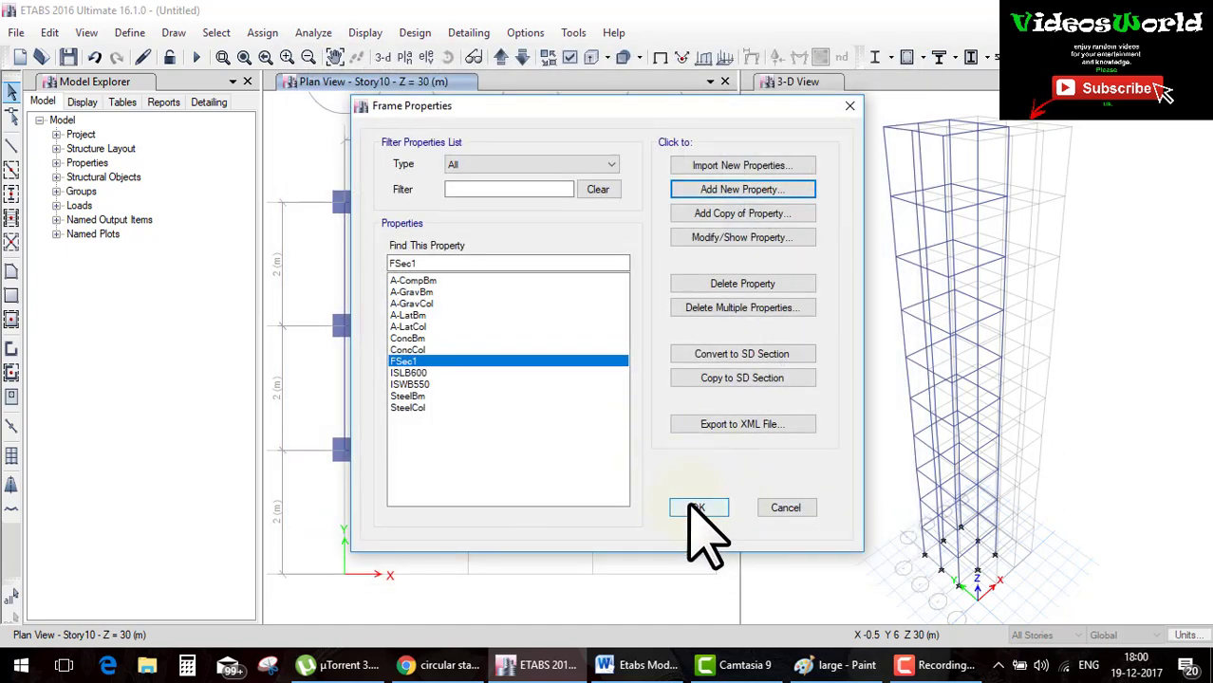
pyautogui.click(693, 508)
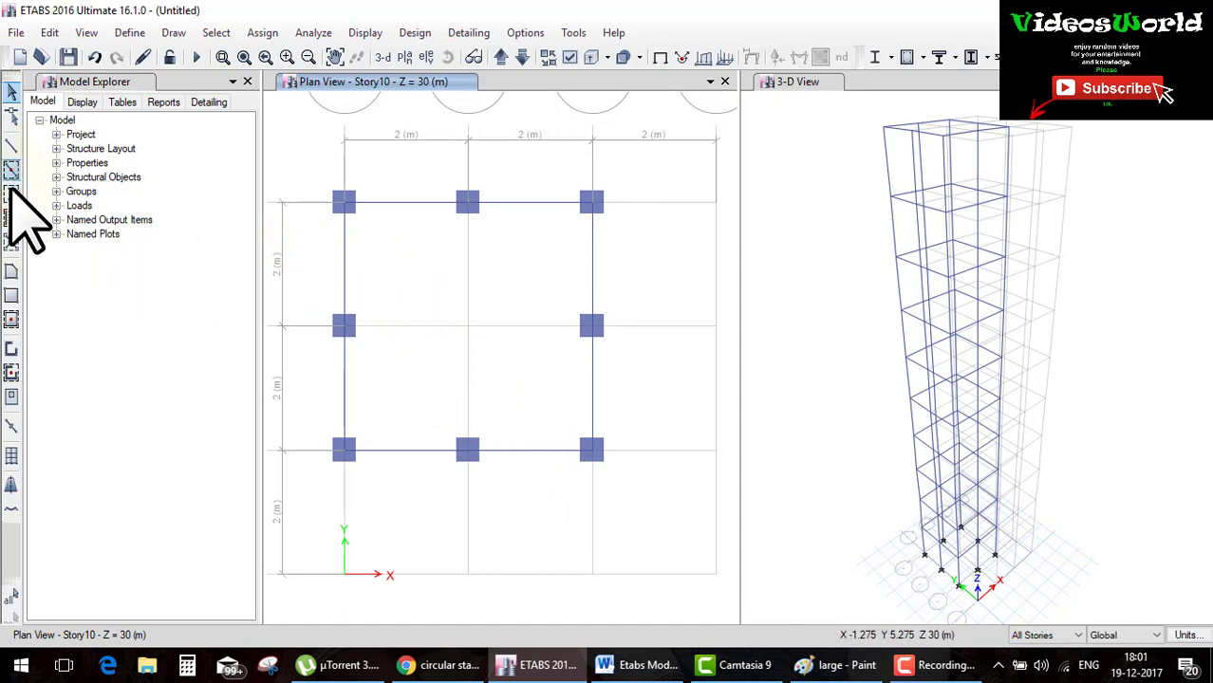
# - Place an FSec1 circular column at the central grid point, then close the plan window
pyautogui.click(12, 193)
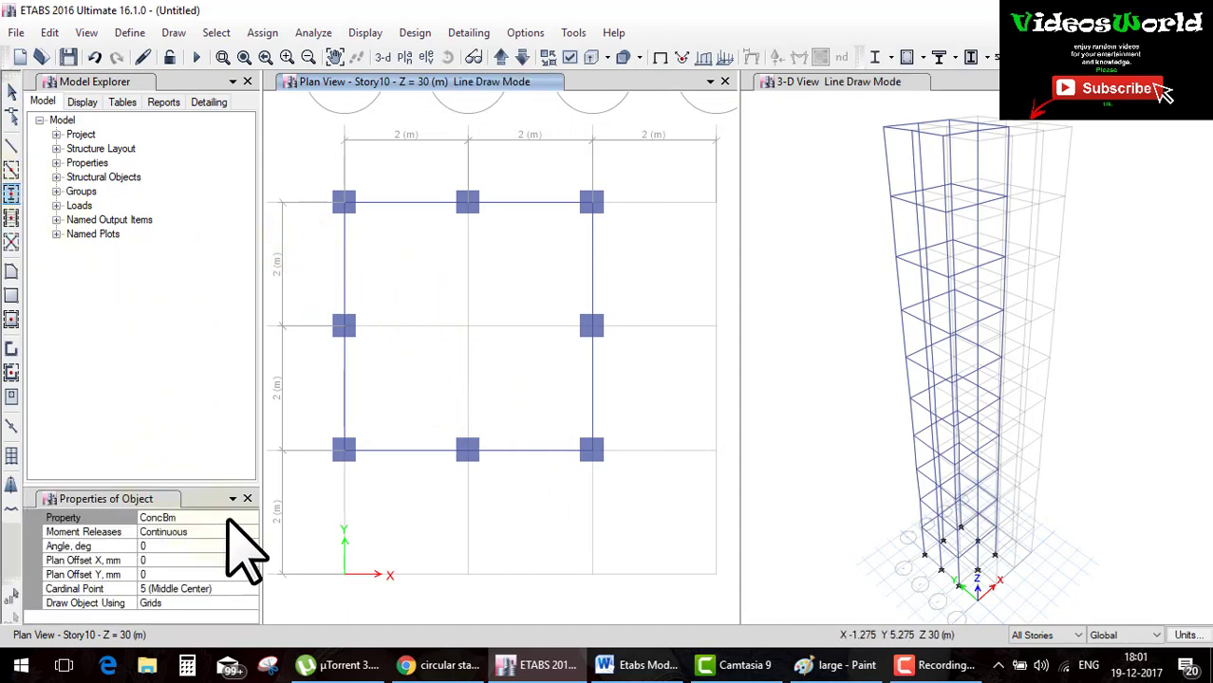
pyautogui.click(237, 518)
pyautogui.click(251, 518)
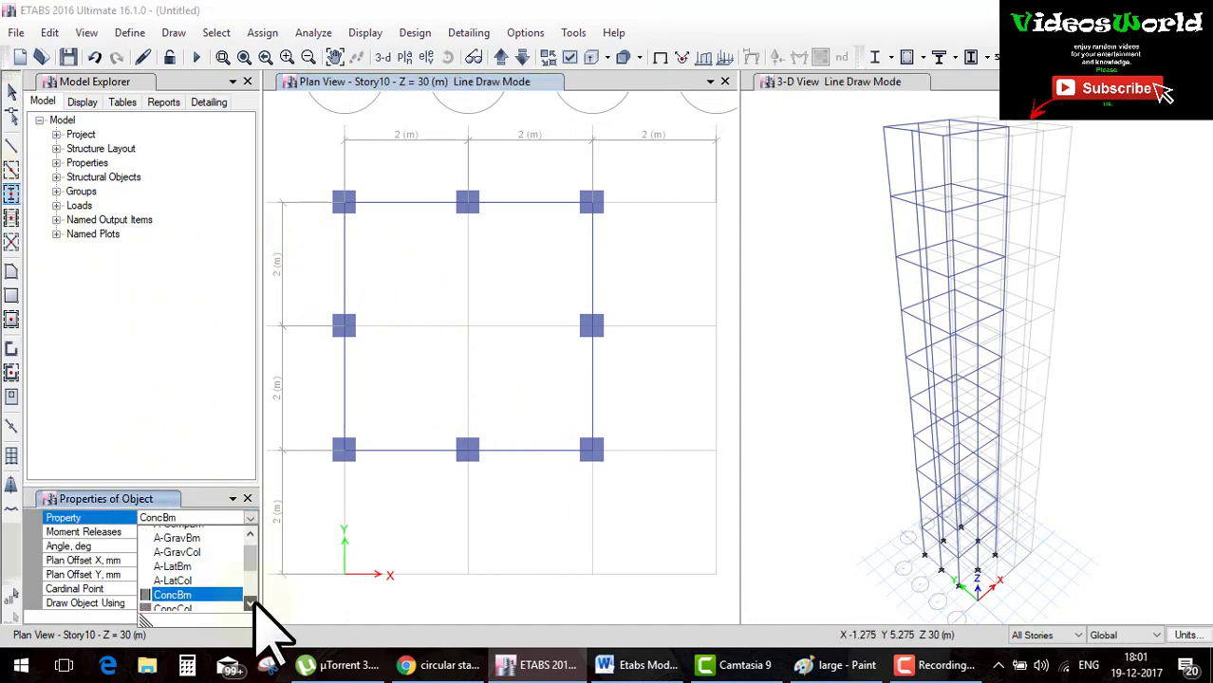
pyautogui.click(250, 604)
pyautogui.click(190, 598)
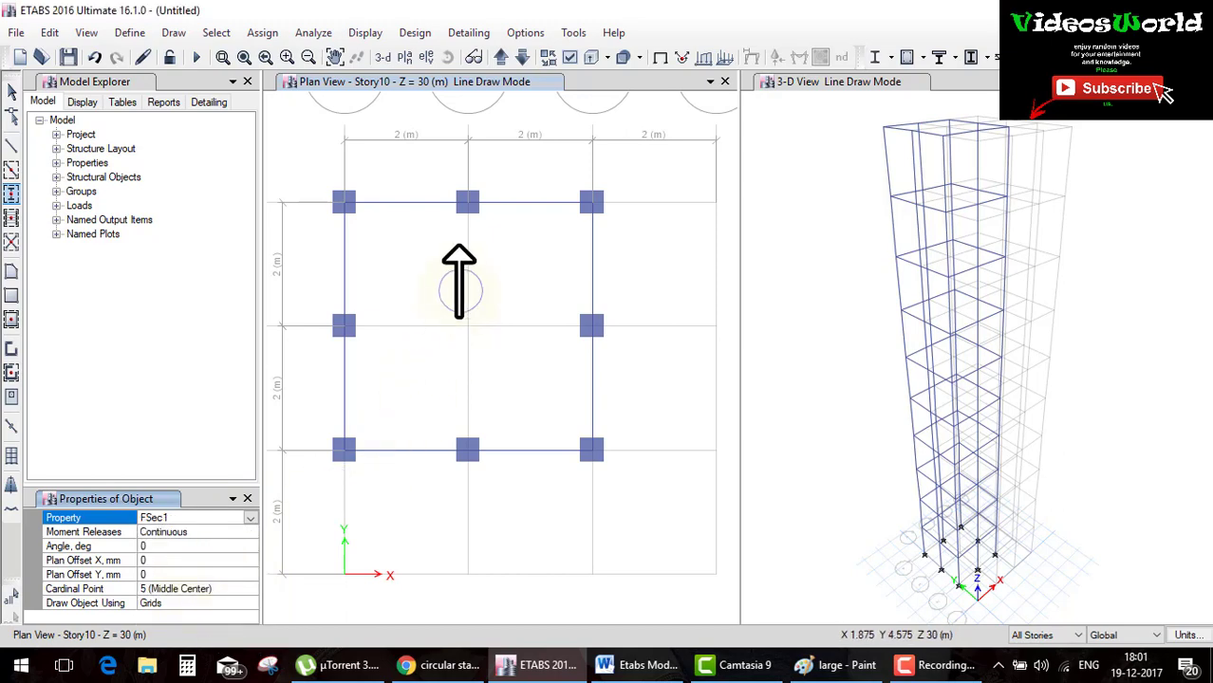
pyautogui.click(468, 326)
pyautogui.press('Escape')
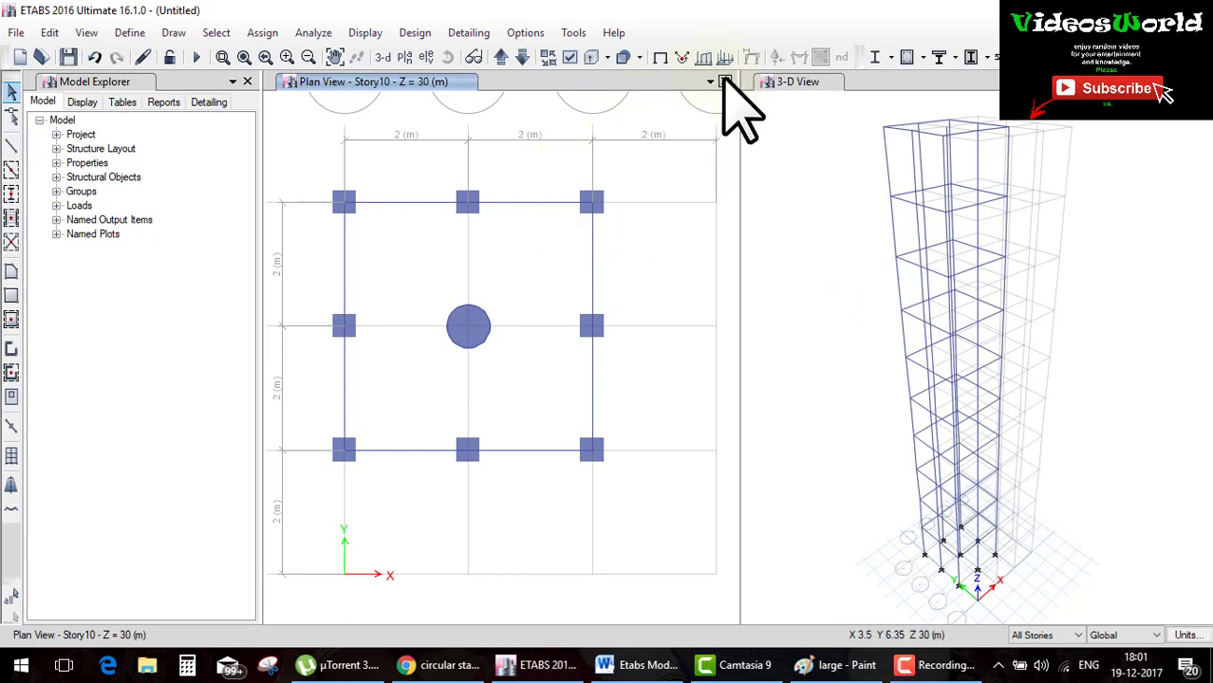
pyautogui.click(788, 227)
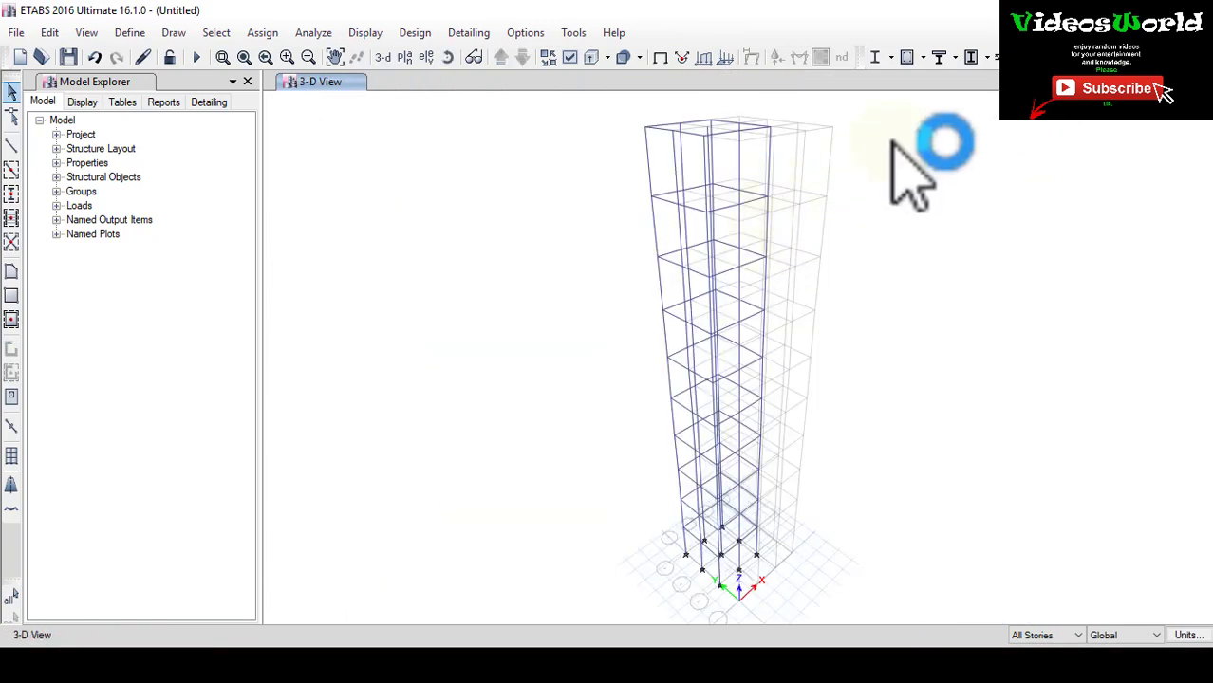
# - Hide the grid lines in the 3-D view and display the Story10 plan
pyautogui.rightClick(873, 173)
pyautogui.click(921, 249)
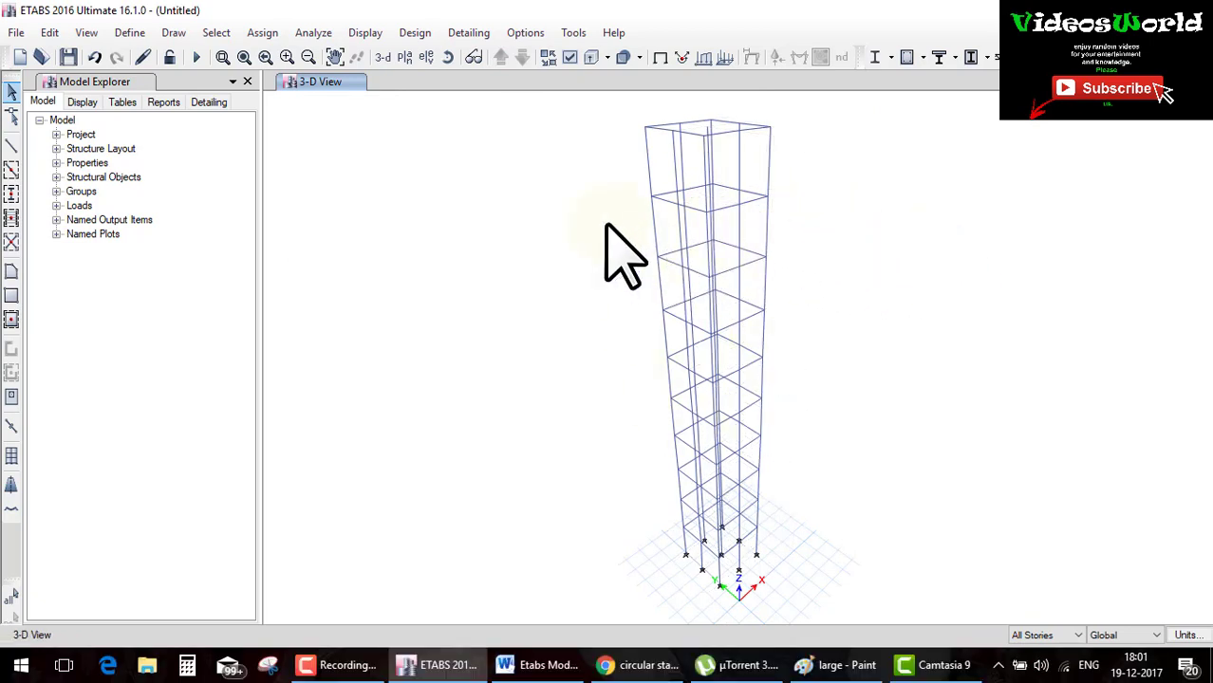
pyautogui.click(403, 59)
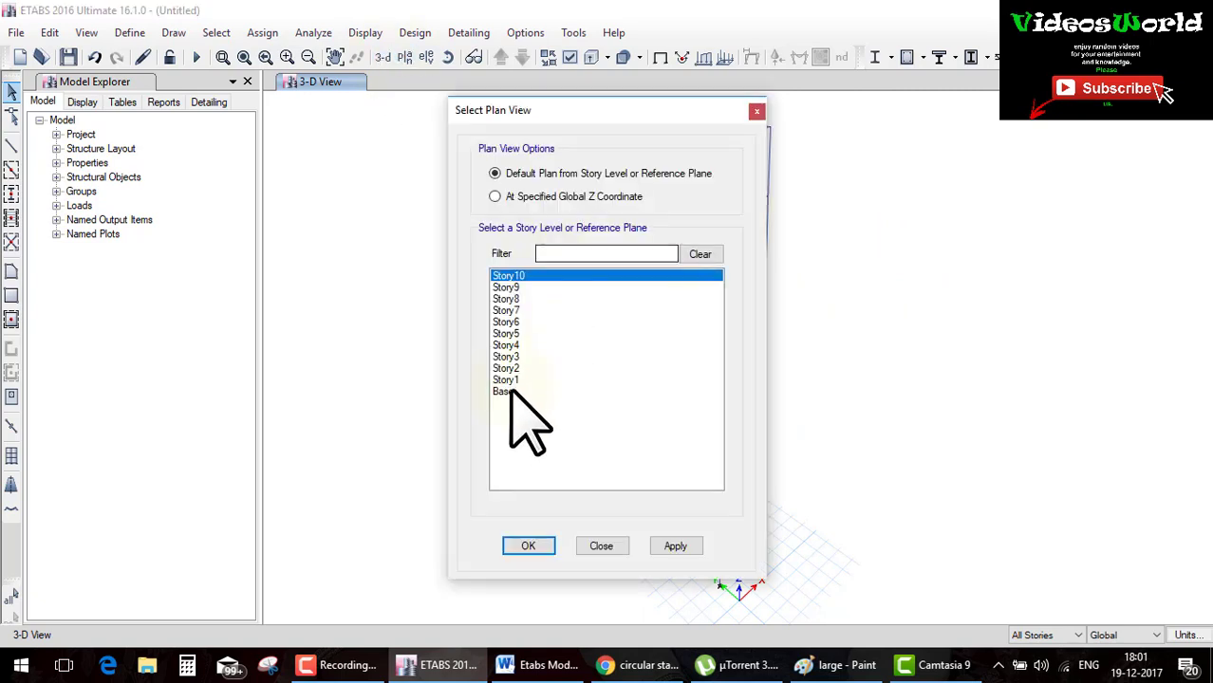
pyautogui.click(542, 548)
pyautogui.moveTo(589, 497); pyautogui.dragTo(561, 337, button='middle')
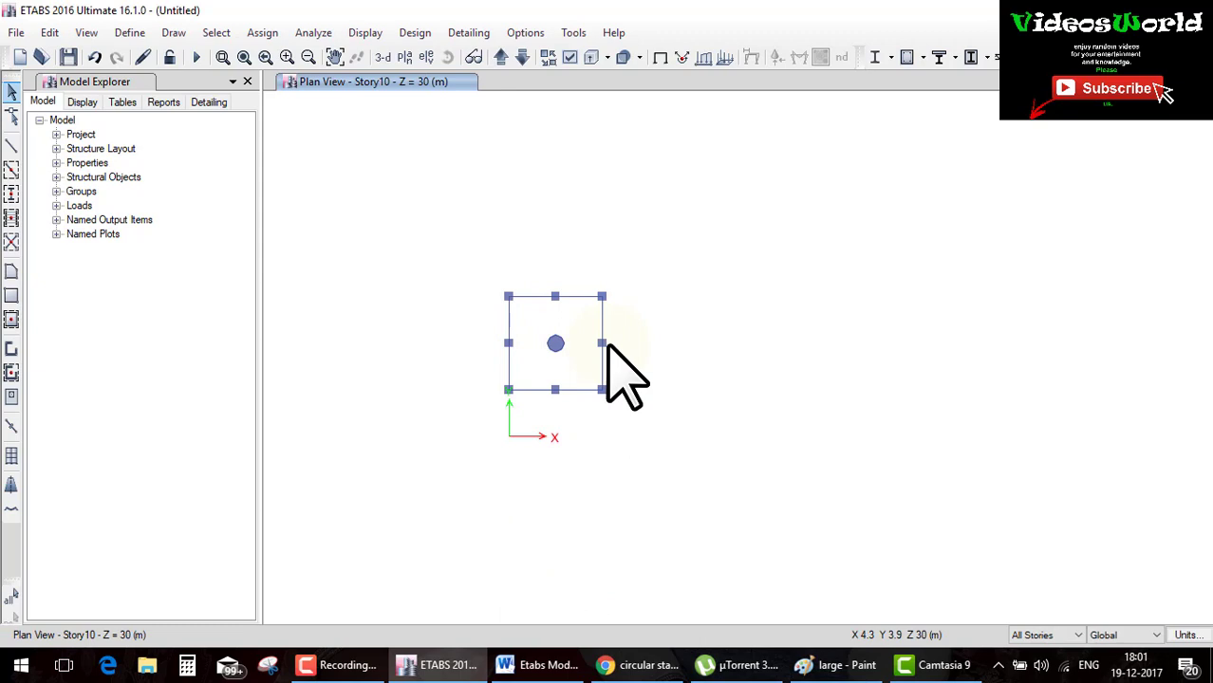
pyautogui.moveTo(603, 322); pyautogui.dragTo(569, 335)
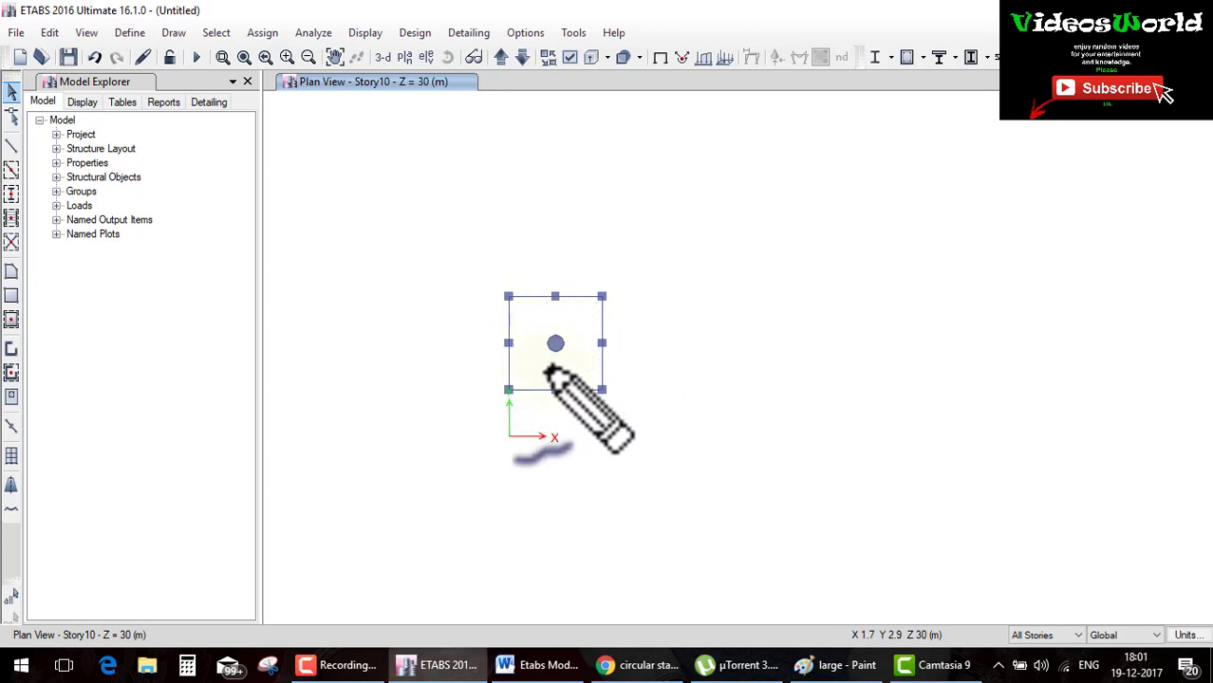
pyautogui.scroll(-2, 567, 399)
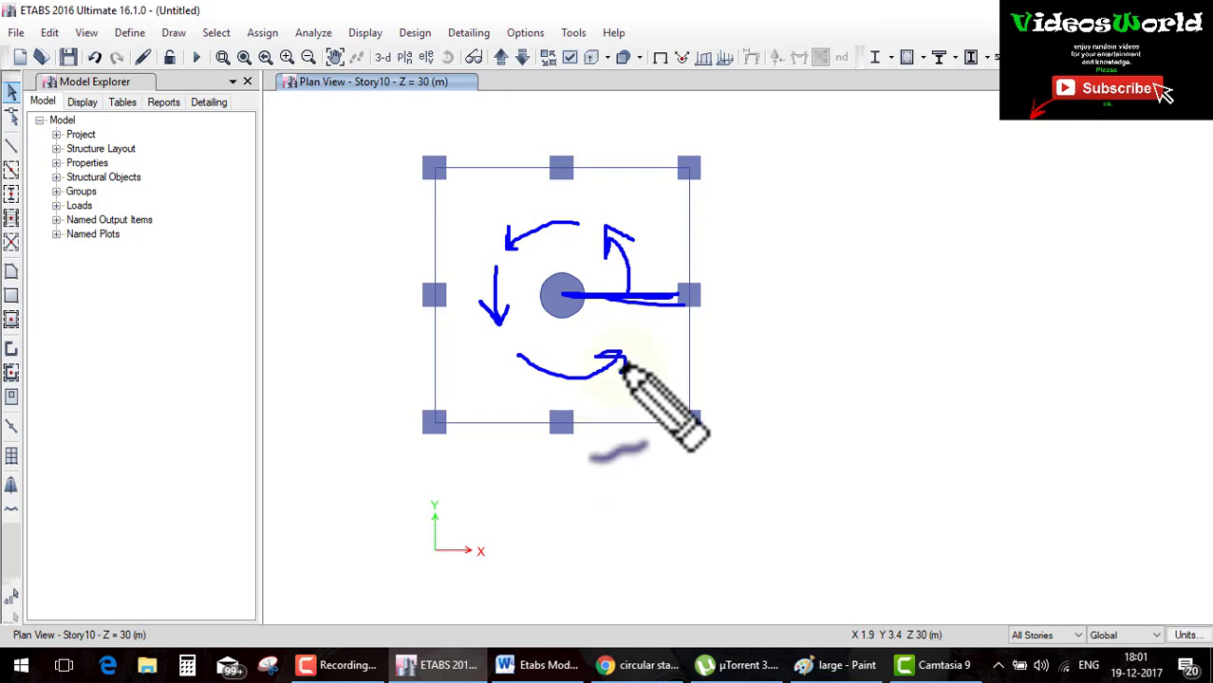
pyautogui.press('Escape')
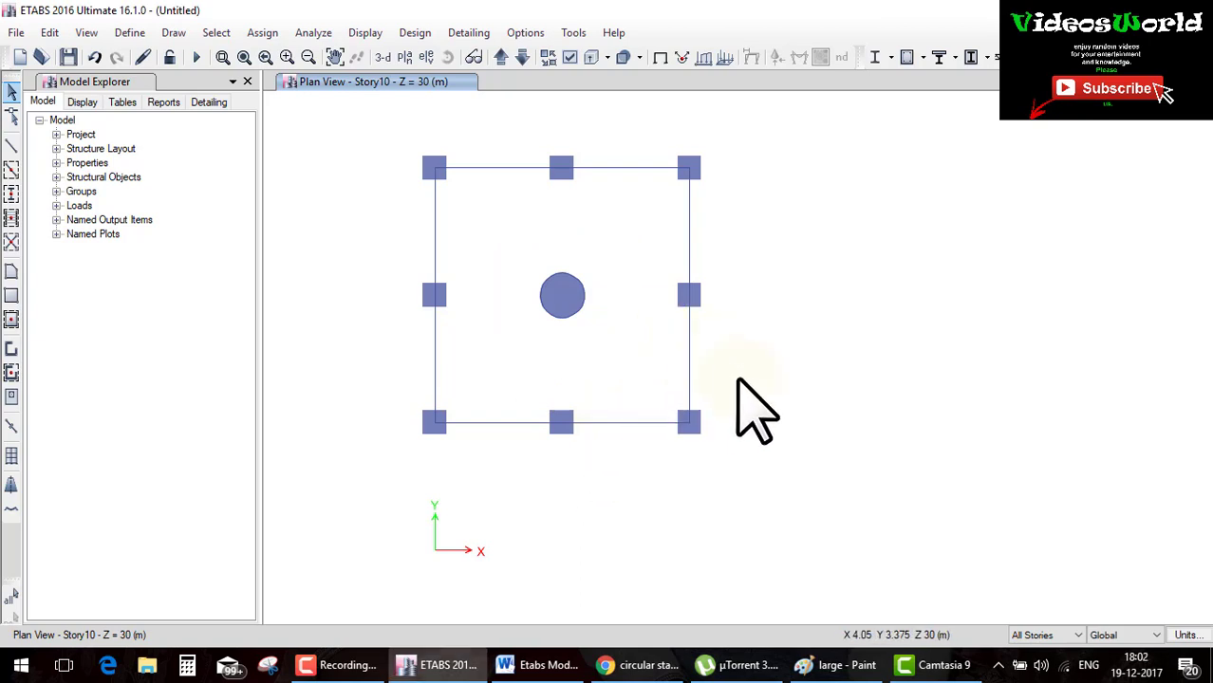
# - Check beam B3's information, then return to the 3-D view of the tower
pyautogui.rightClick(807, 368)
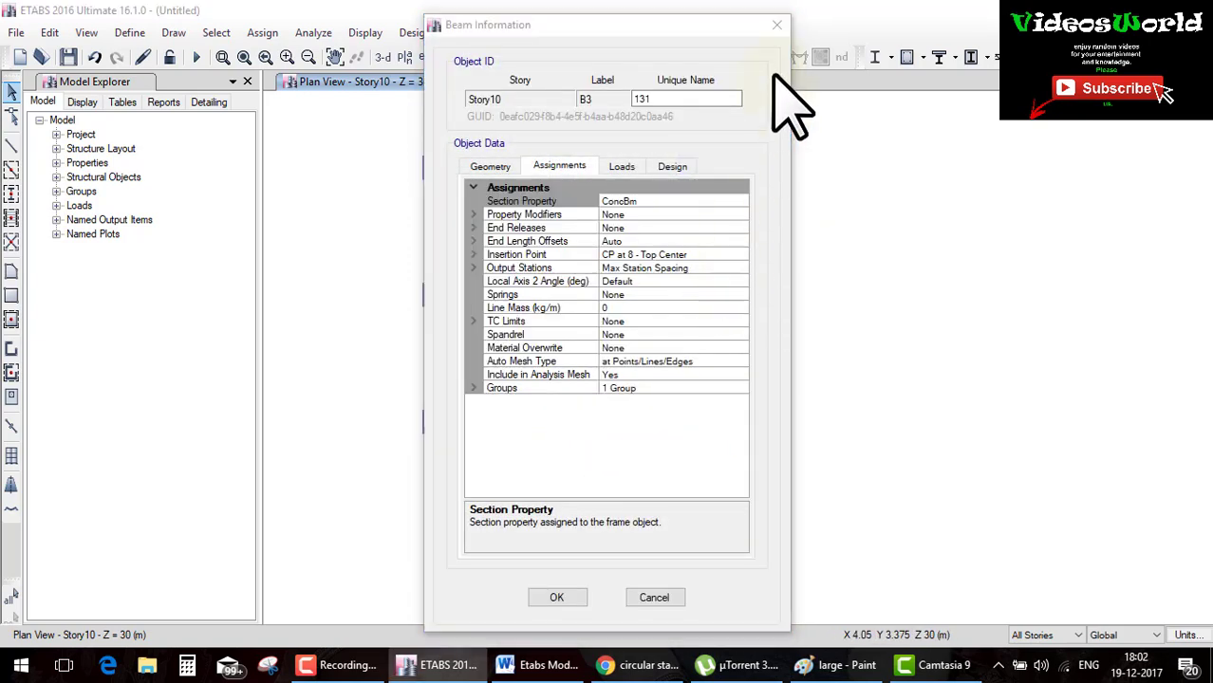
pyautogui.click(777, 23)
pyautogui.rightClick(805, 199)
pyautogui.press('Escape')
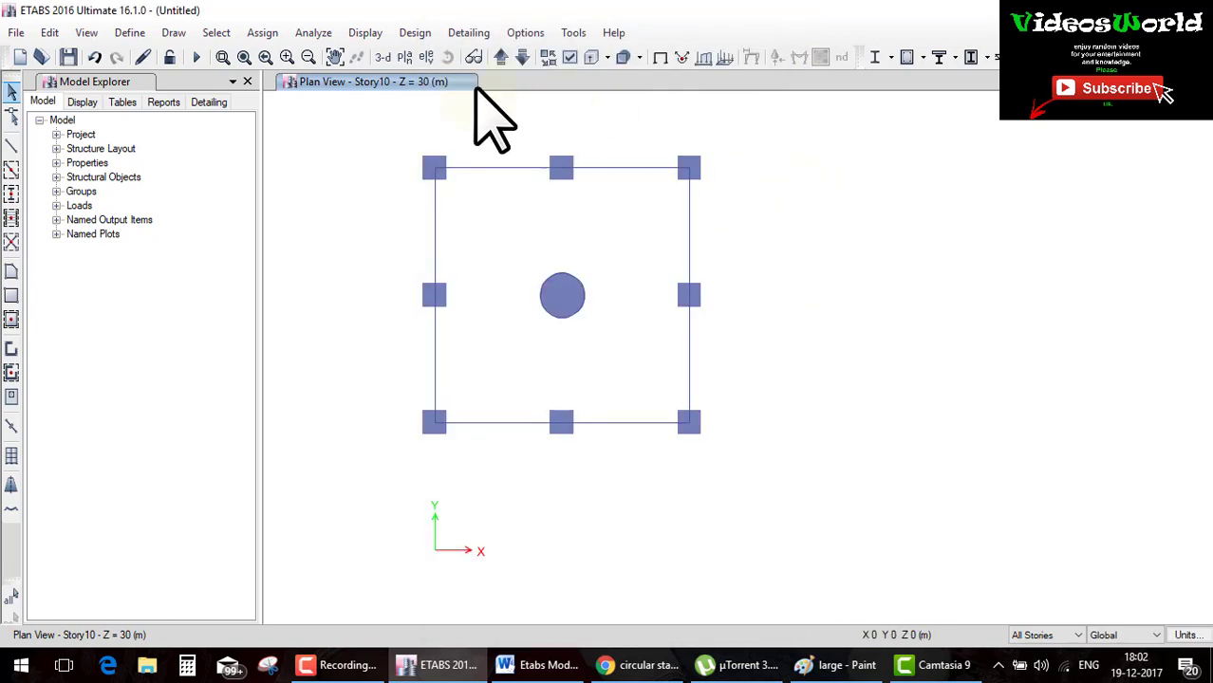
pyautogui.click(383, 57)
pyautogui.scroll(3, 726, 217)
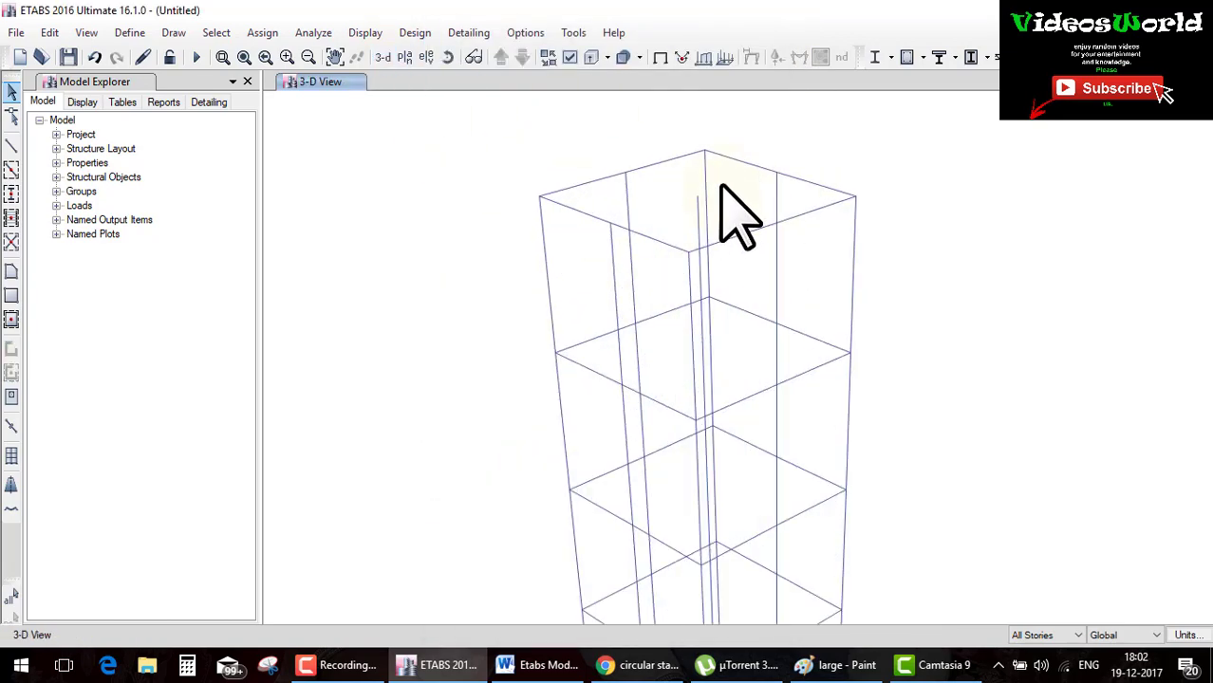
# - Draw a ConcBm beam from the central column top to the frame edge joint
pyautogui.click(12, 144)
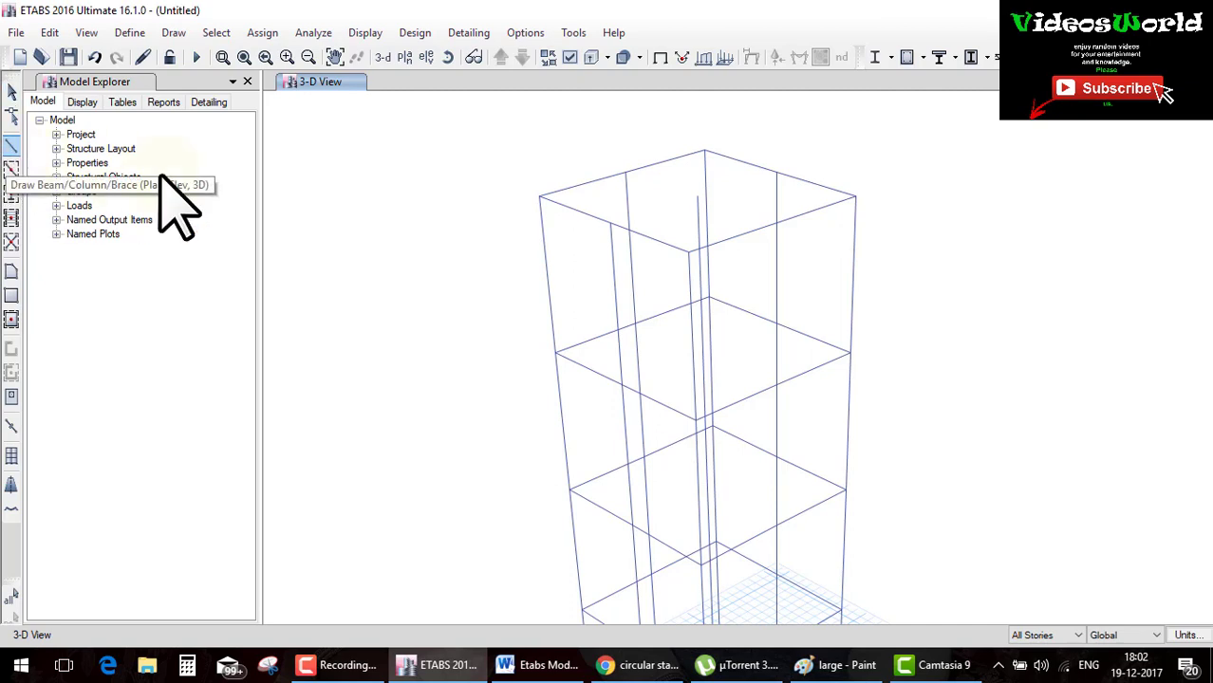
pyautogui.click(224, 533)
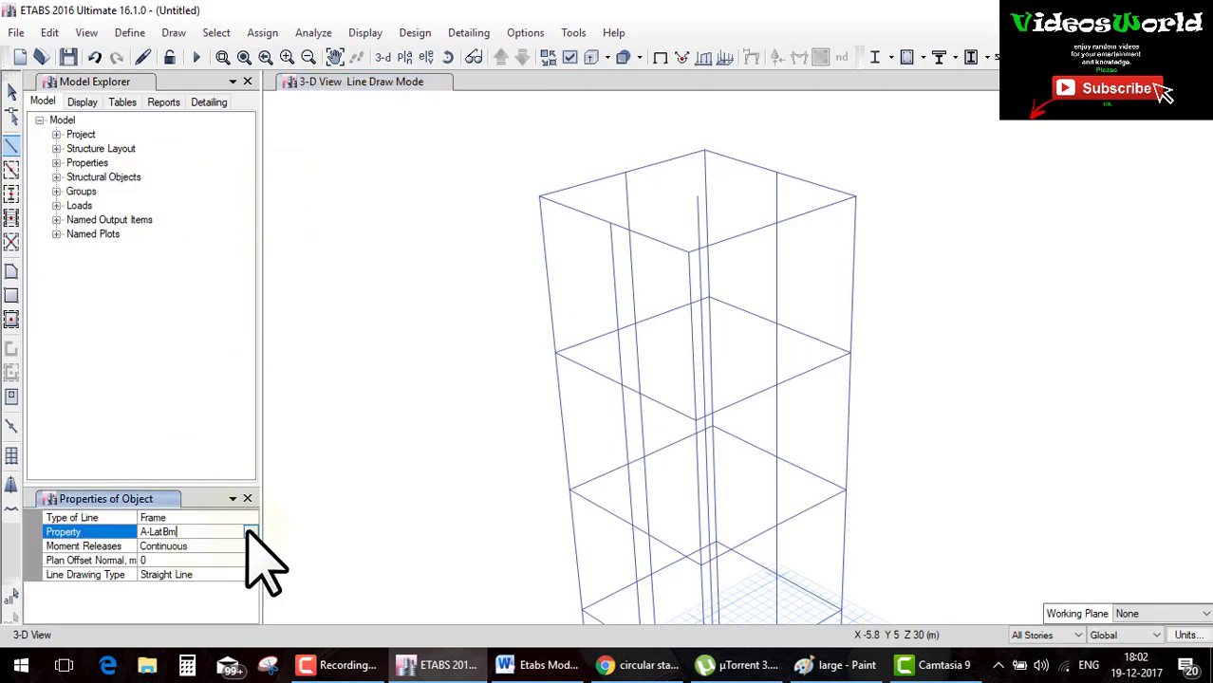
pyautogui.click(250, 532)
pyautogui.click(198, 617)
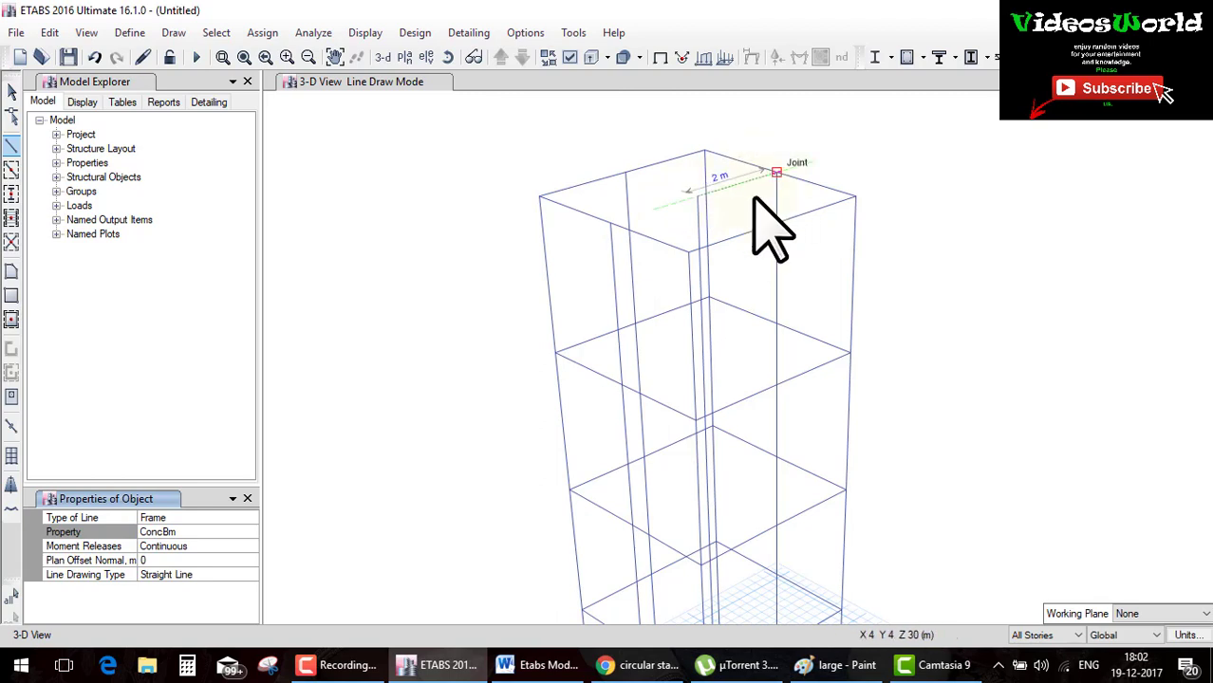
pyautogui.click(753, 197)
pyautogui.click(737, 216)
pyautogui.press('Escape')
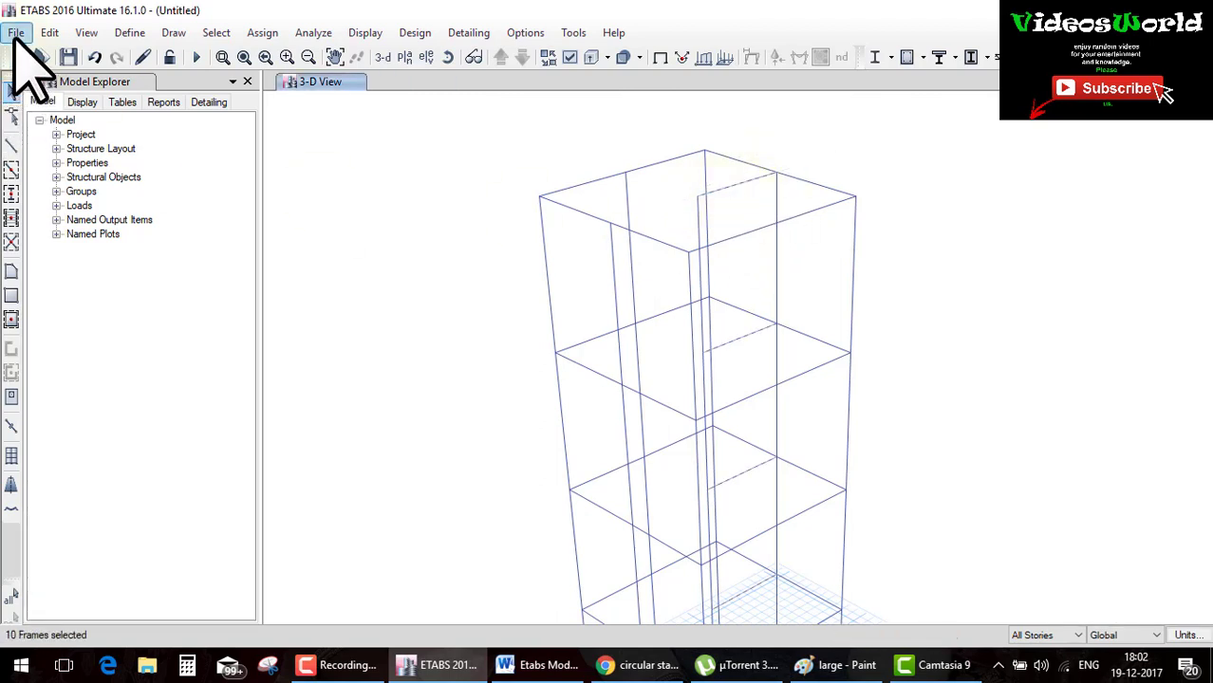
# - In Extrude Frames to Shells, set radial extrusion about the joint at X 2 m, Y 4 m
pyautogui.click(45, 34)
pyautogui.moveTo(86, 337)
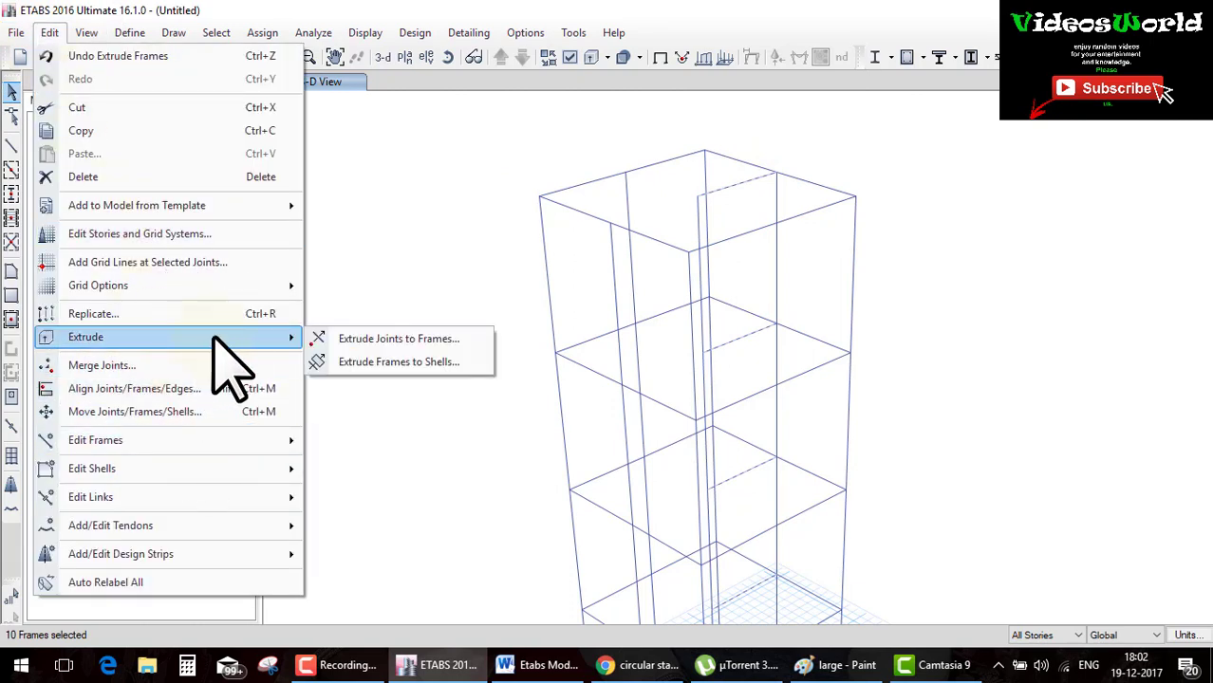
pyautogui.click(399, 364)
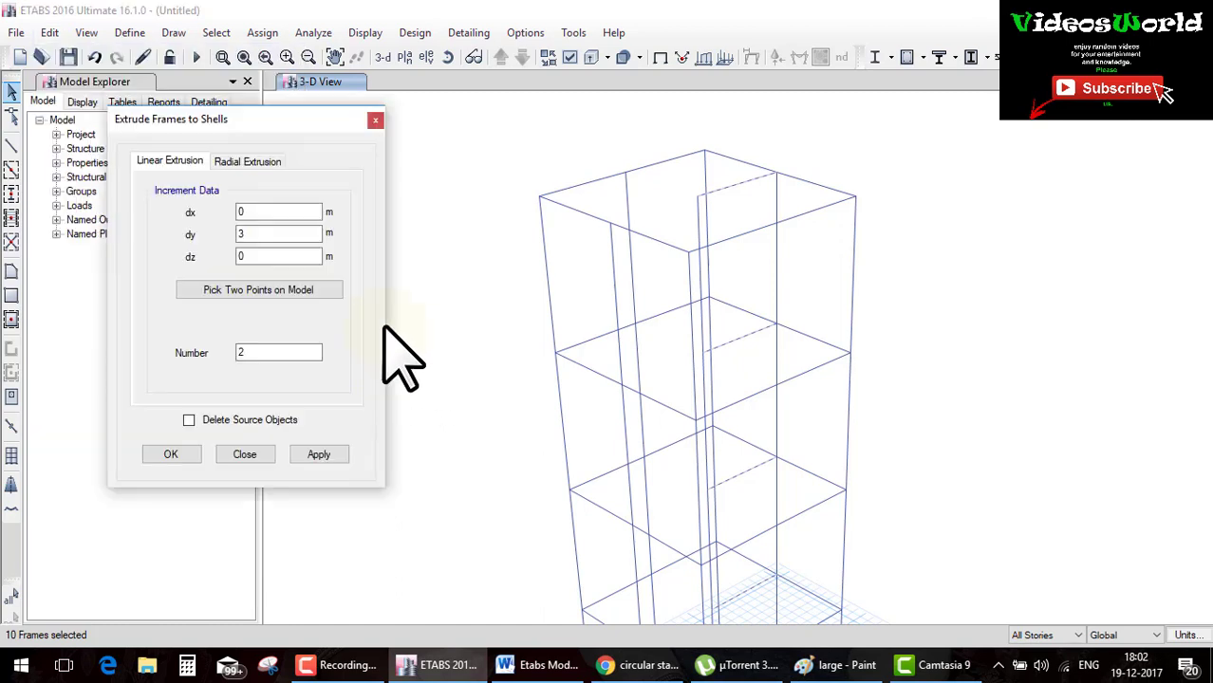
pyautogui.click(249, 163)
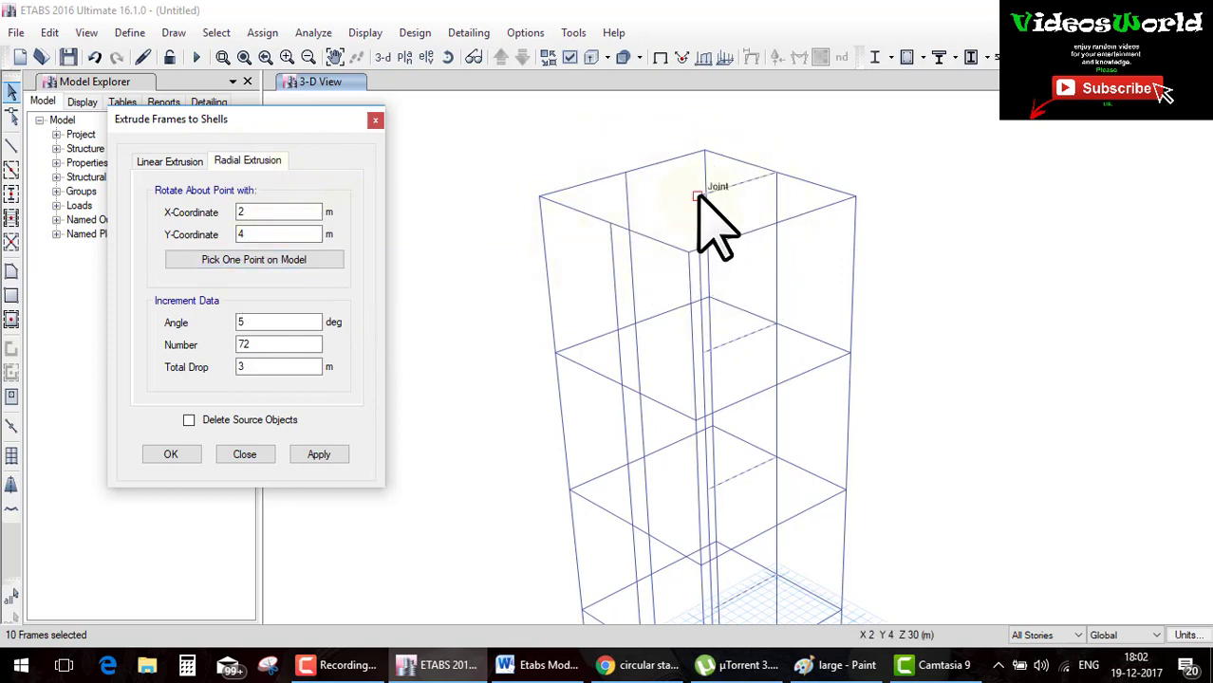
pyautogui.click(319, 261)
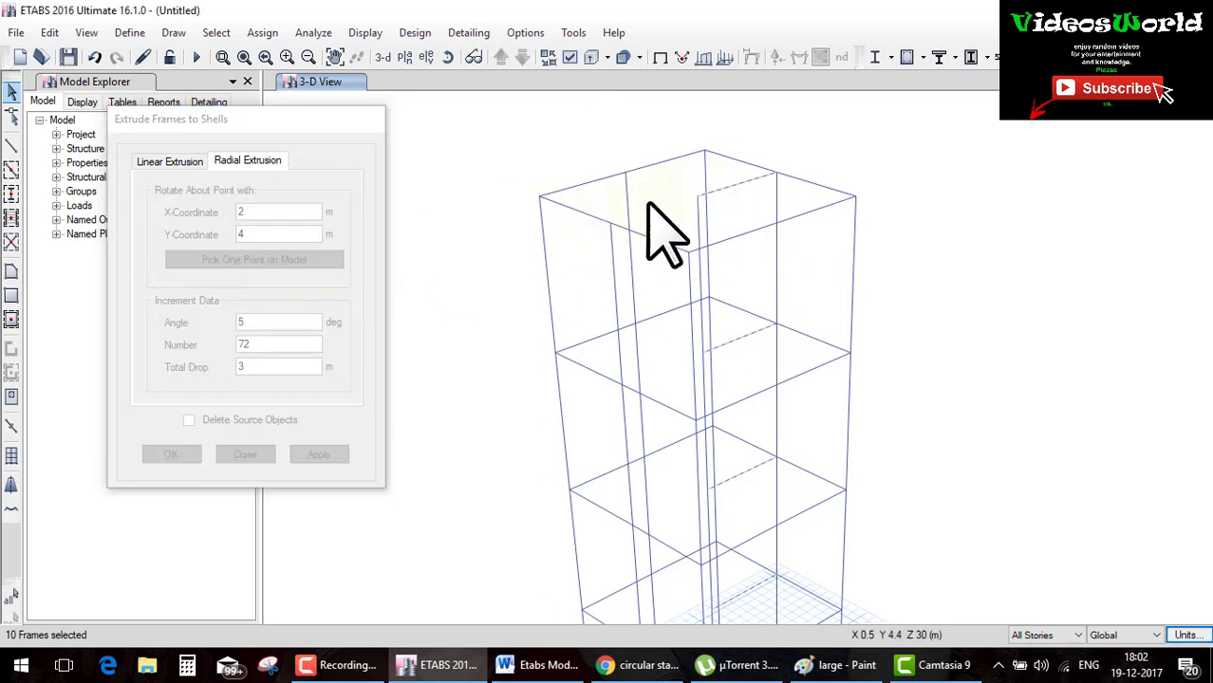
pyautogui.click(692, 198)
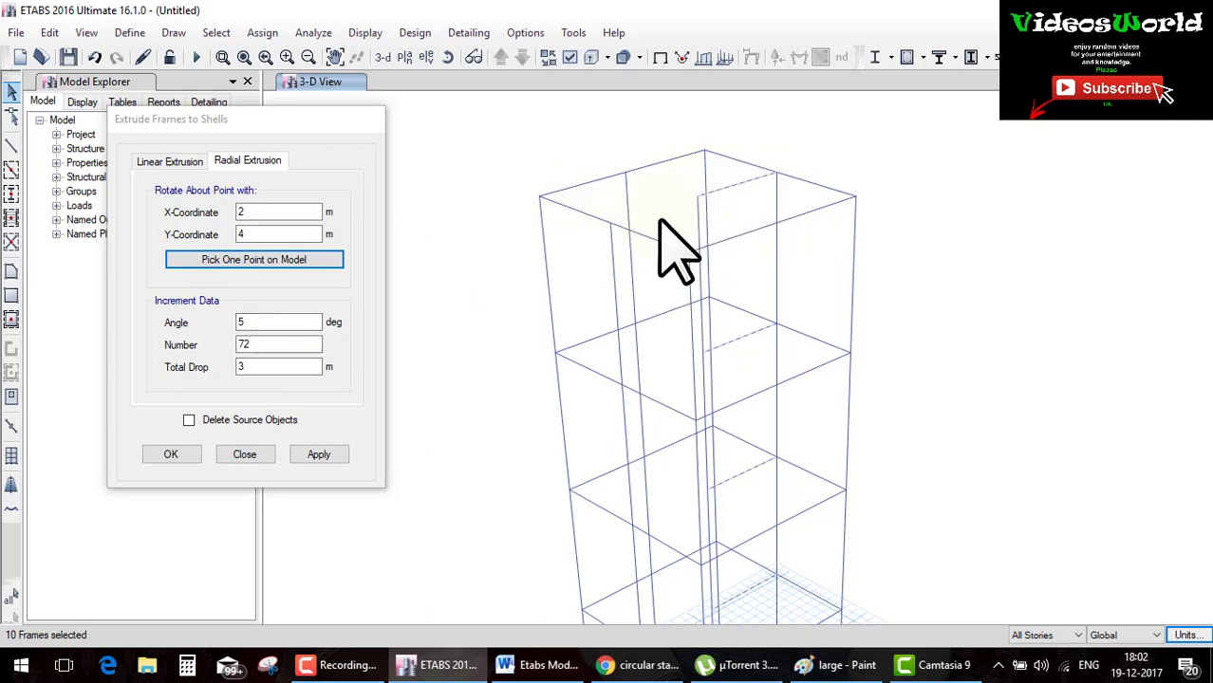
pyautogui.click(266, 321)
pyautogui.write('15')
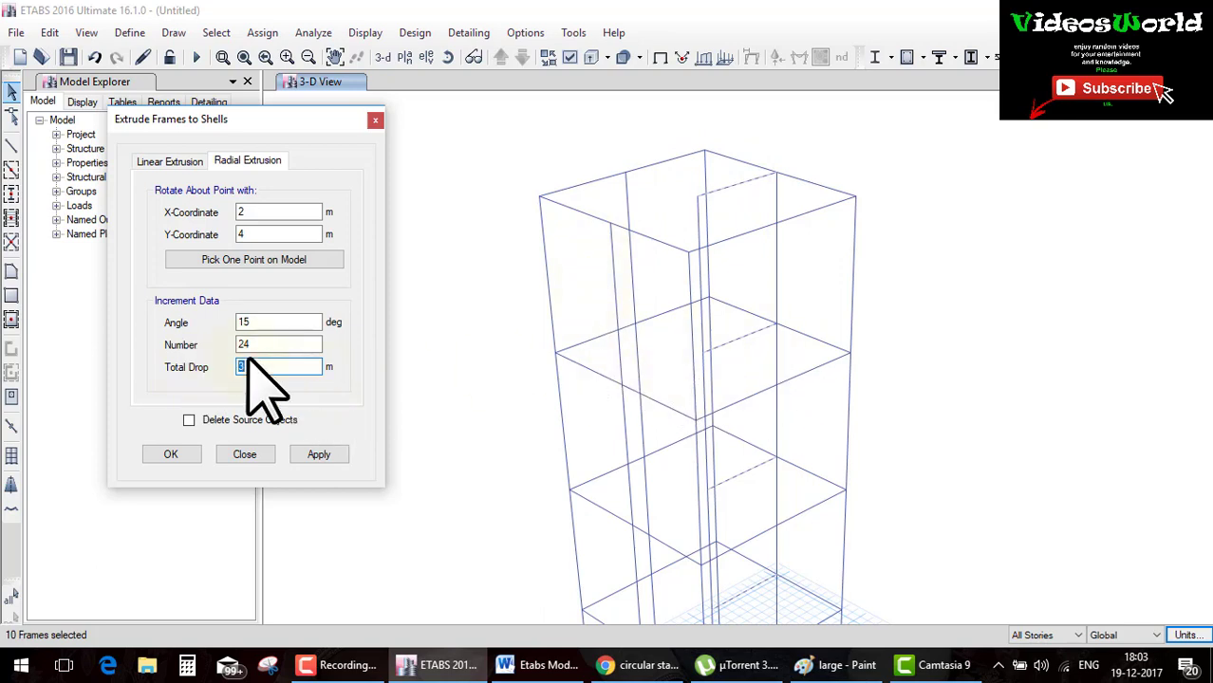
# - Apply the radial extrusion to build the helical stair shells and zoom in on the spiral
pyautogui.click(169, 454)
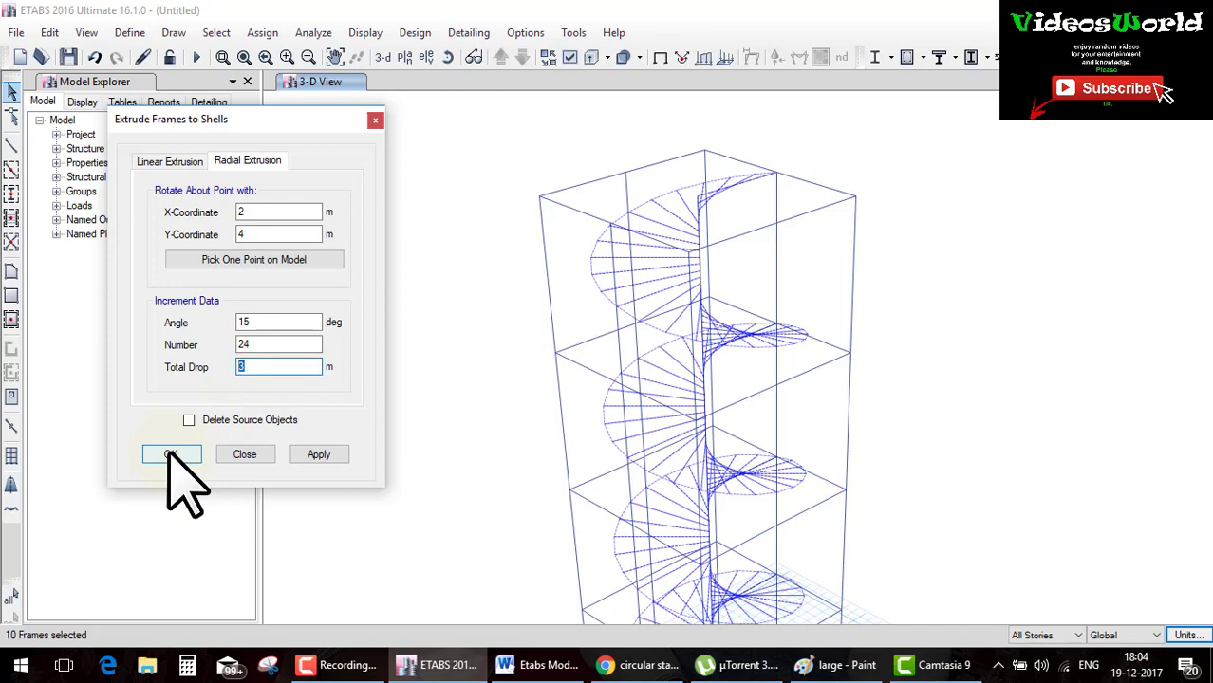
pyautogui.click(169, 456)
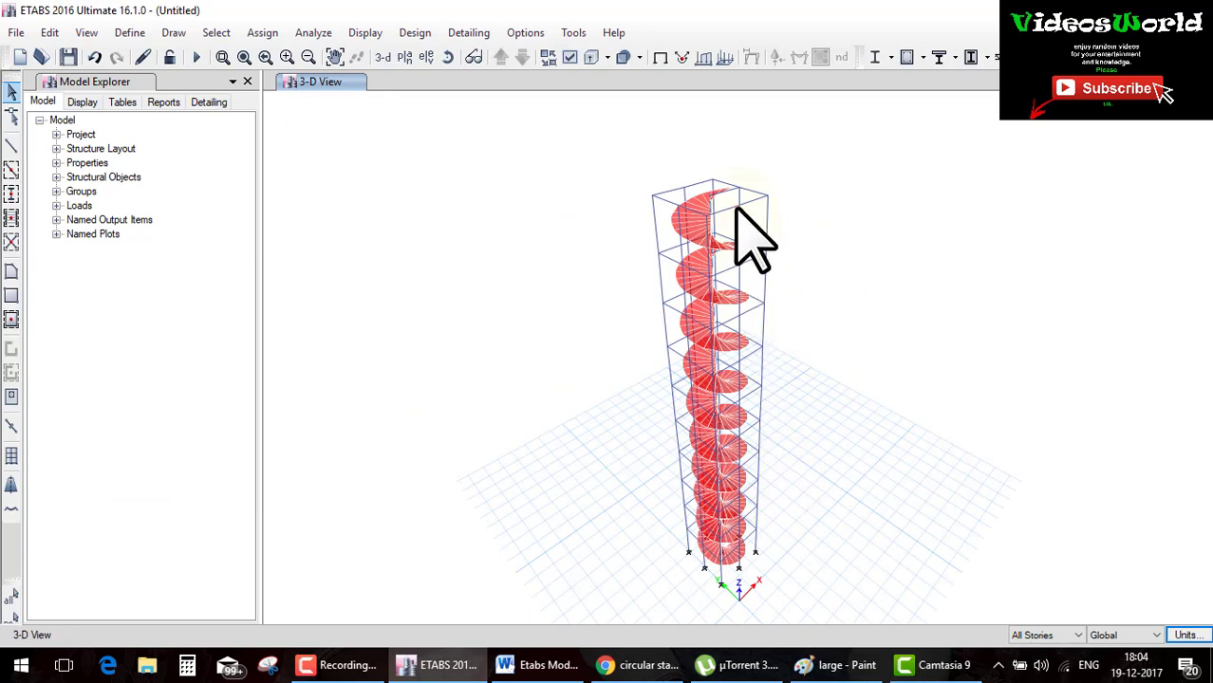
pyautogui.scroll(5, 744, 210)
pyautogui.moveTo(653, 157); pyautogui.dragTo(804, 239, button='middle')
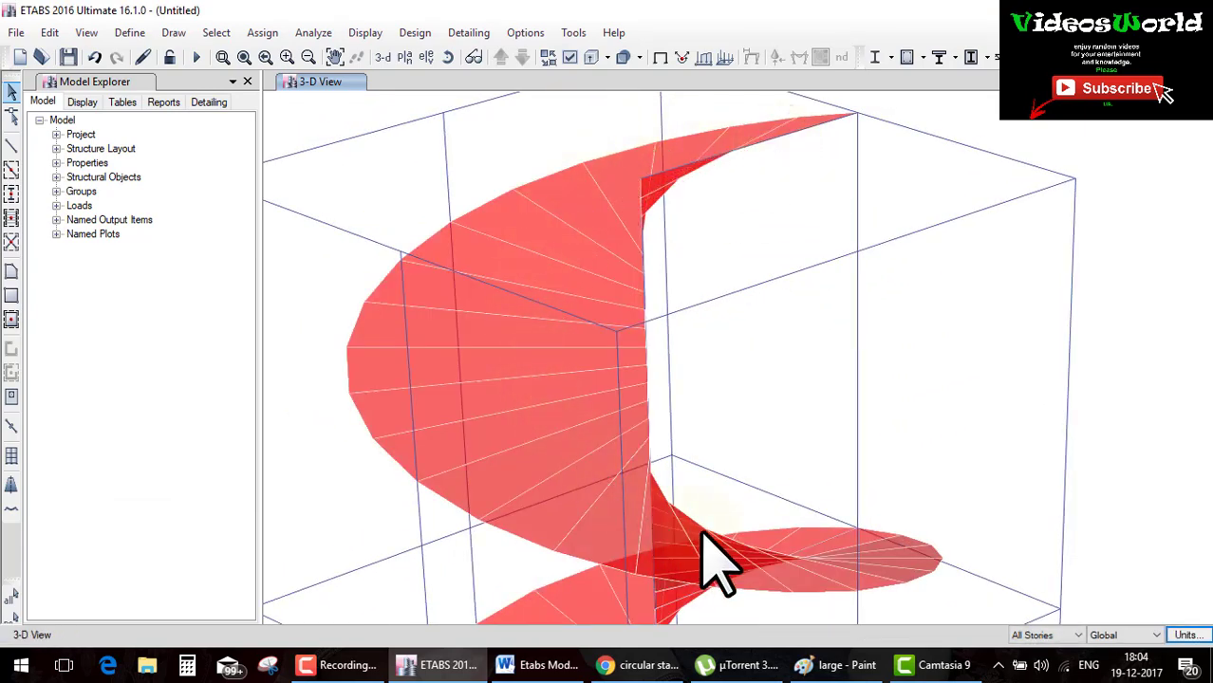
pyautogui.moveTo(766, 569); pyautogui.dragTo(747, 276, button='middle')
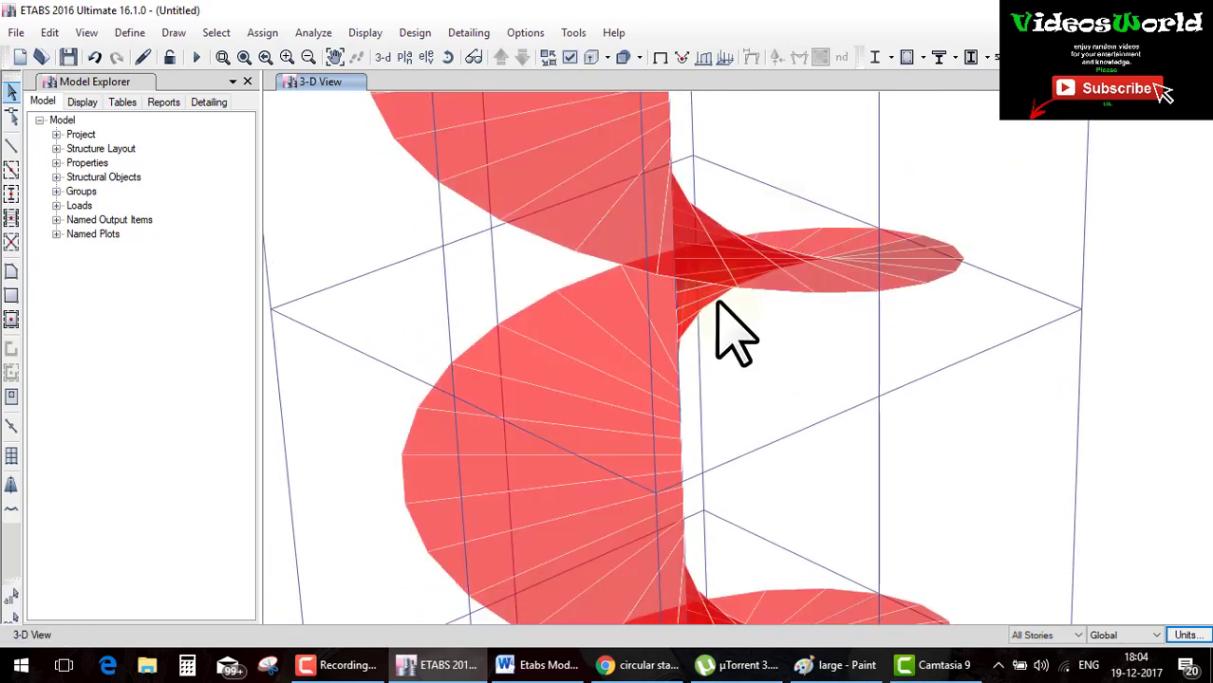
pyautogui.scroll(-5, 699, 442)
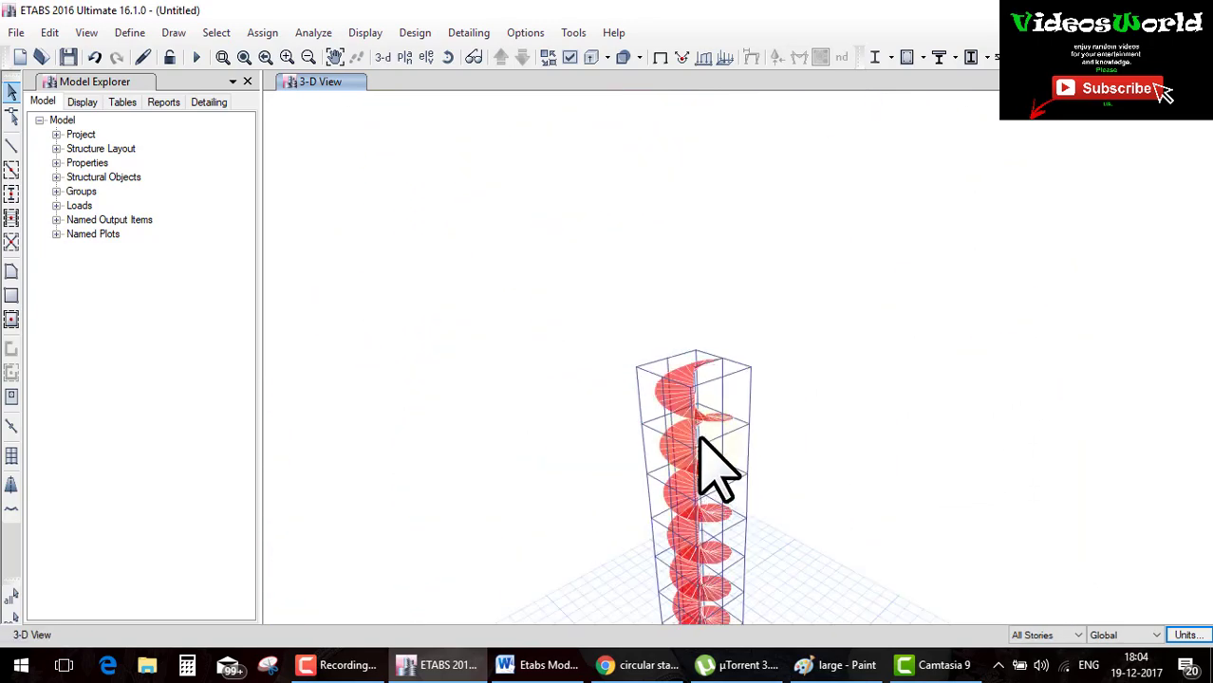
pyautogui.moveTo(700, 442); pyautogui.dragTo(704, 275, button='middle')
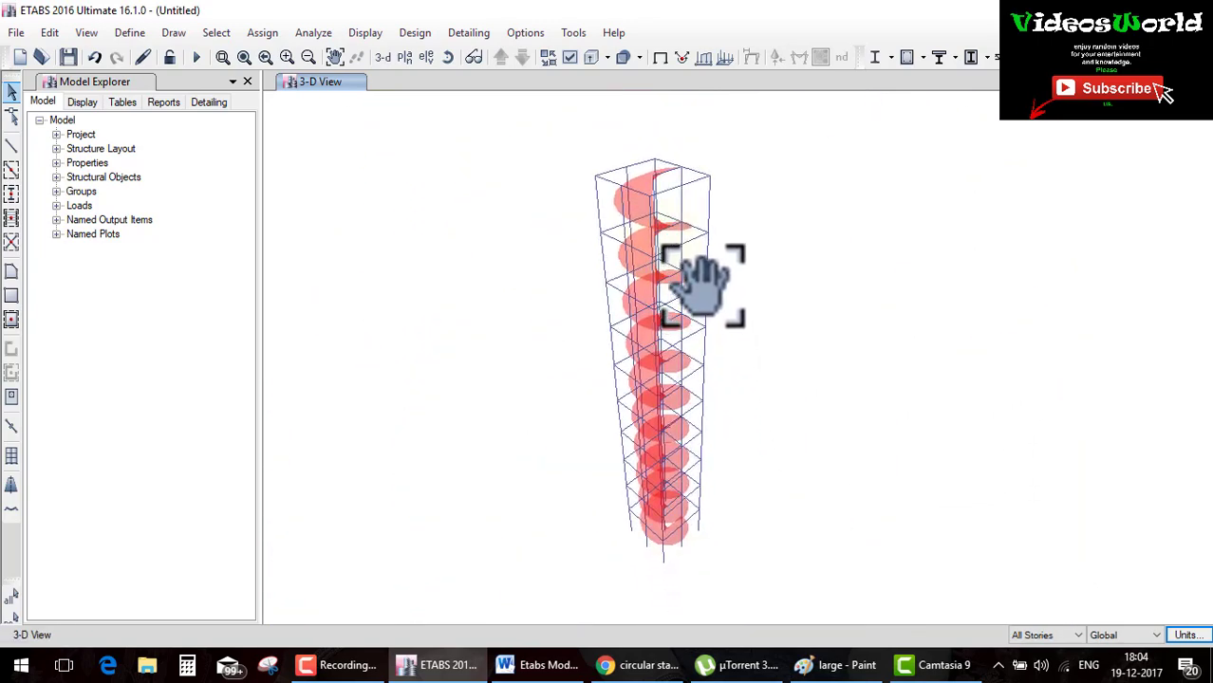
# - Turn on the extruded and transparency display toggles, then bring up Set Display Options
pyautogui.click(592, 58)
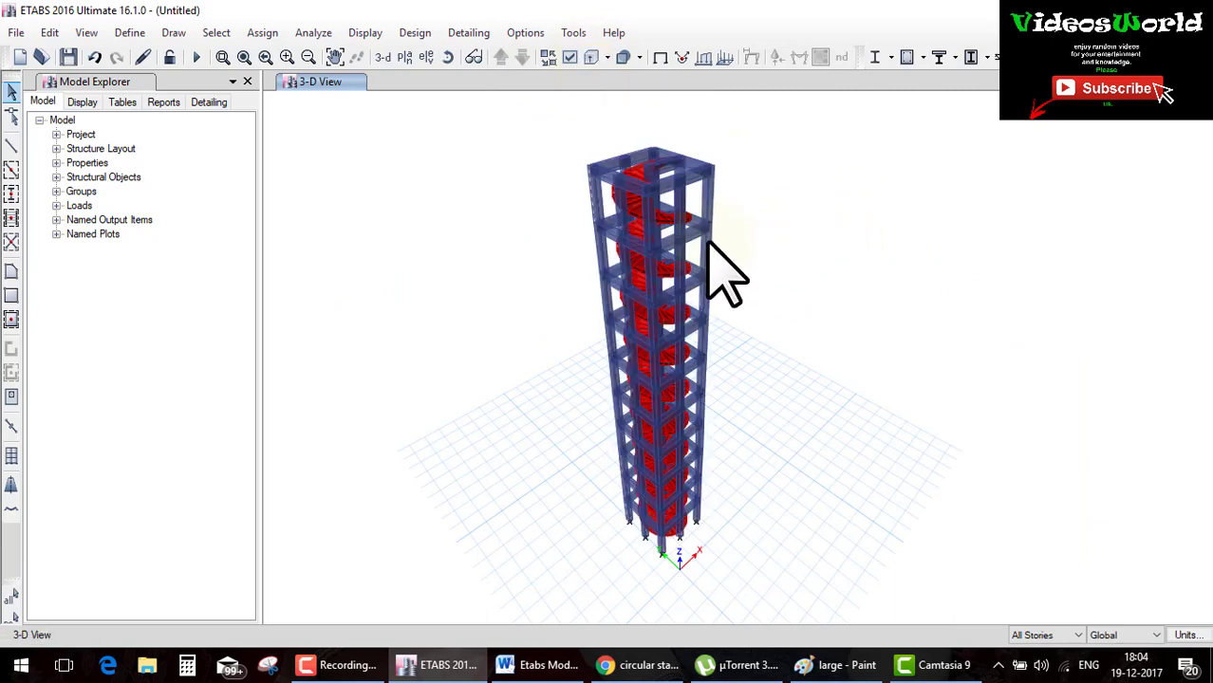
pyautogui.scroll(5, 704, 210)
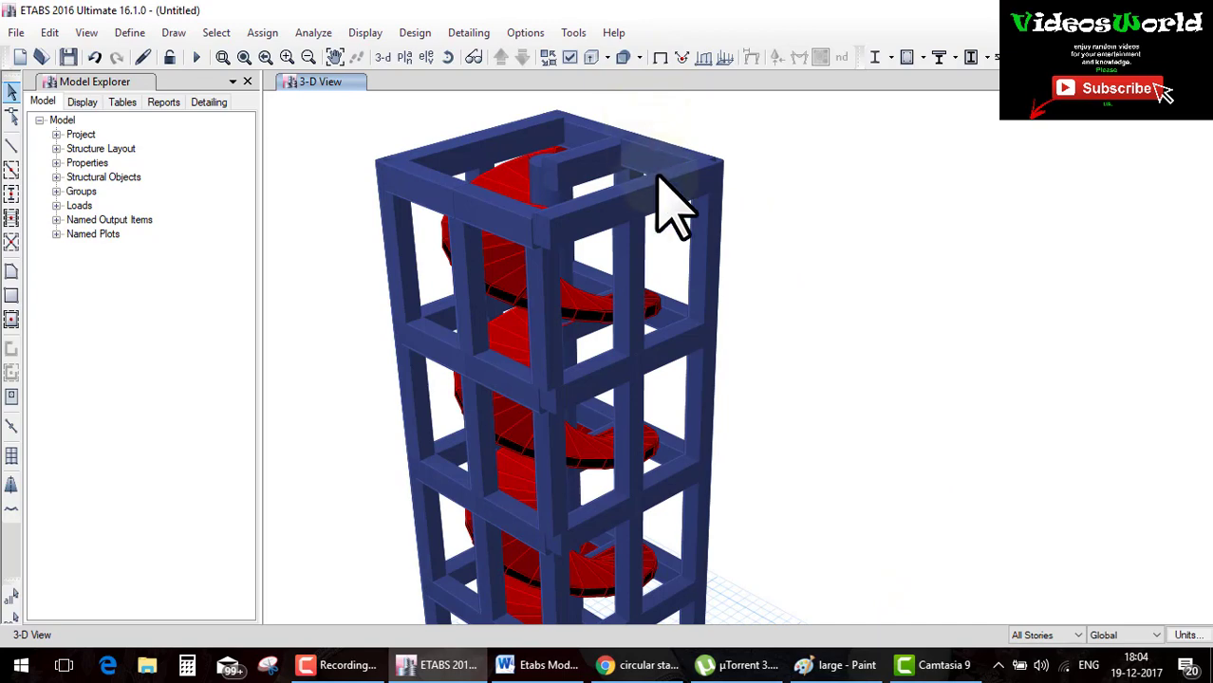
pyautogui.click(619, 57)
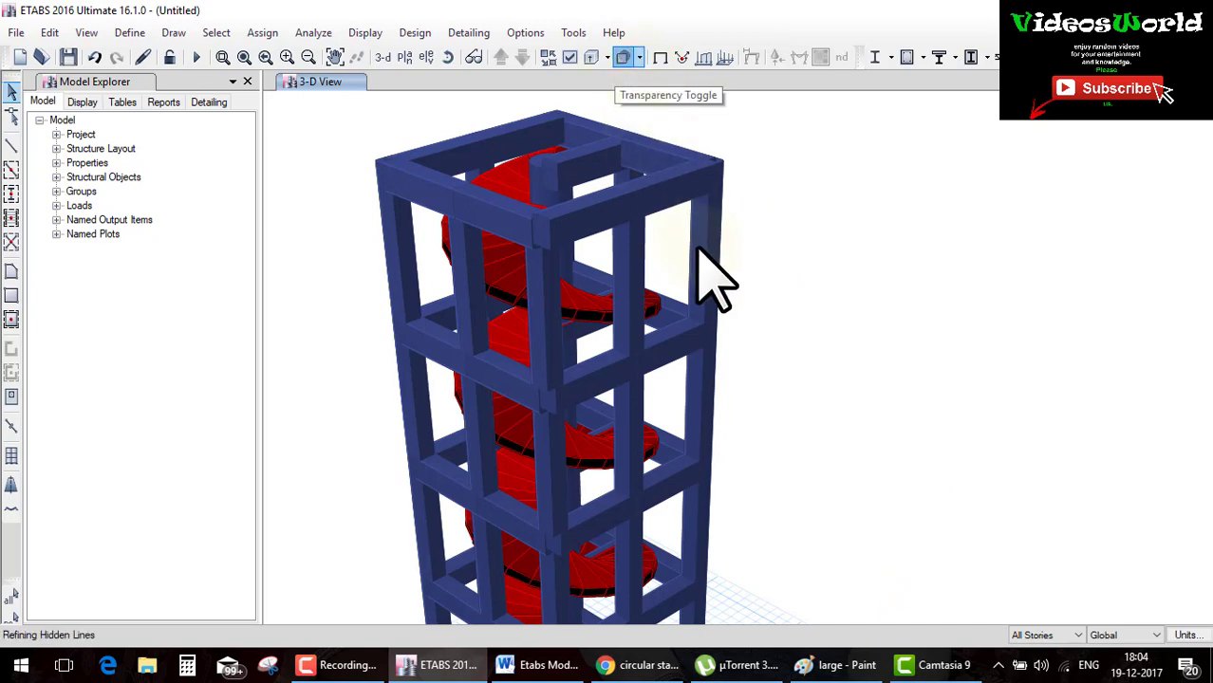
pyautogui.scroll(-5, 715, 237)
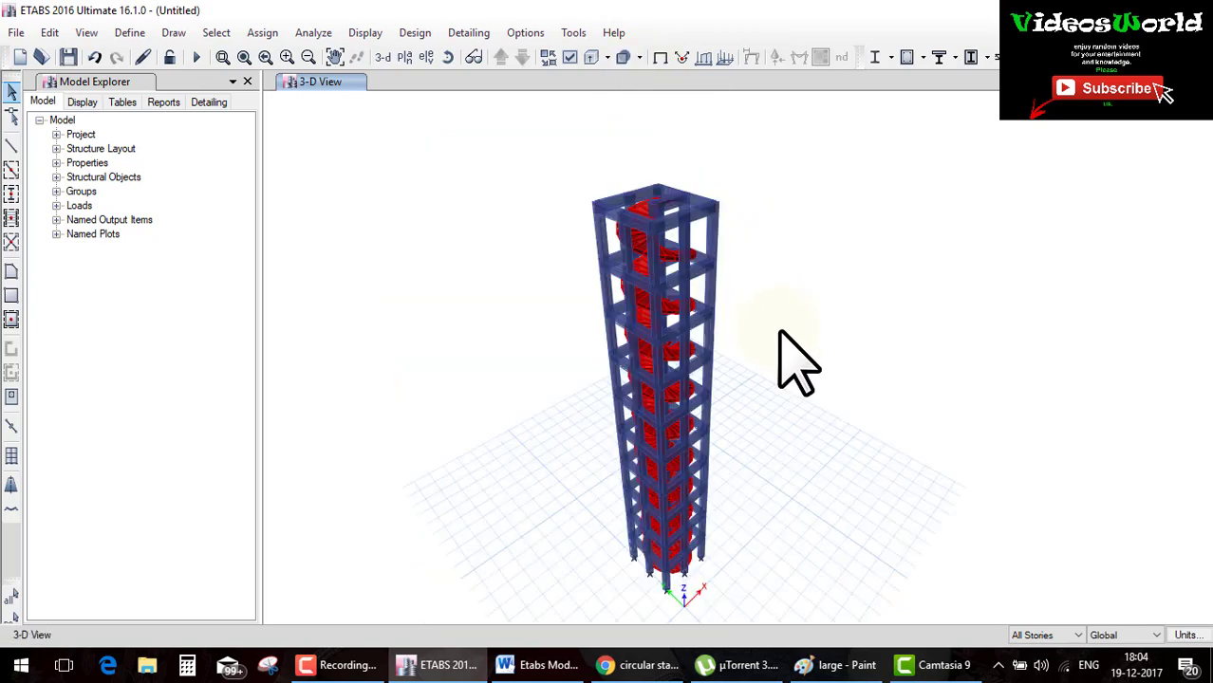
pyautogui.click(569, 57)
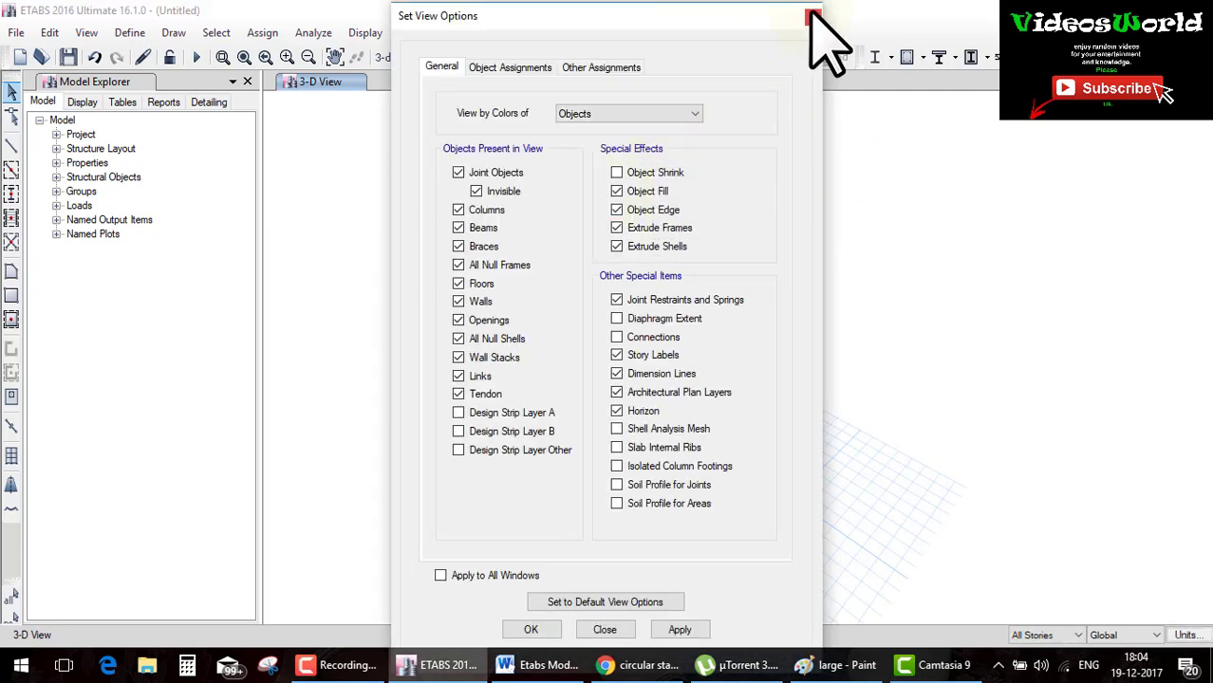
# - Set View by Colors of to Stories, confirm with OK, and recentre the tower
pyautogui.click(665, 114)
pyautogui.click(622, 274)
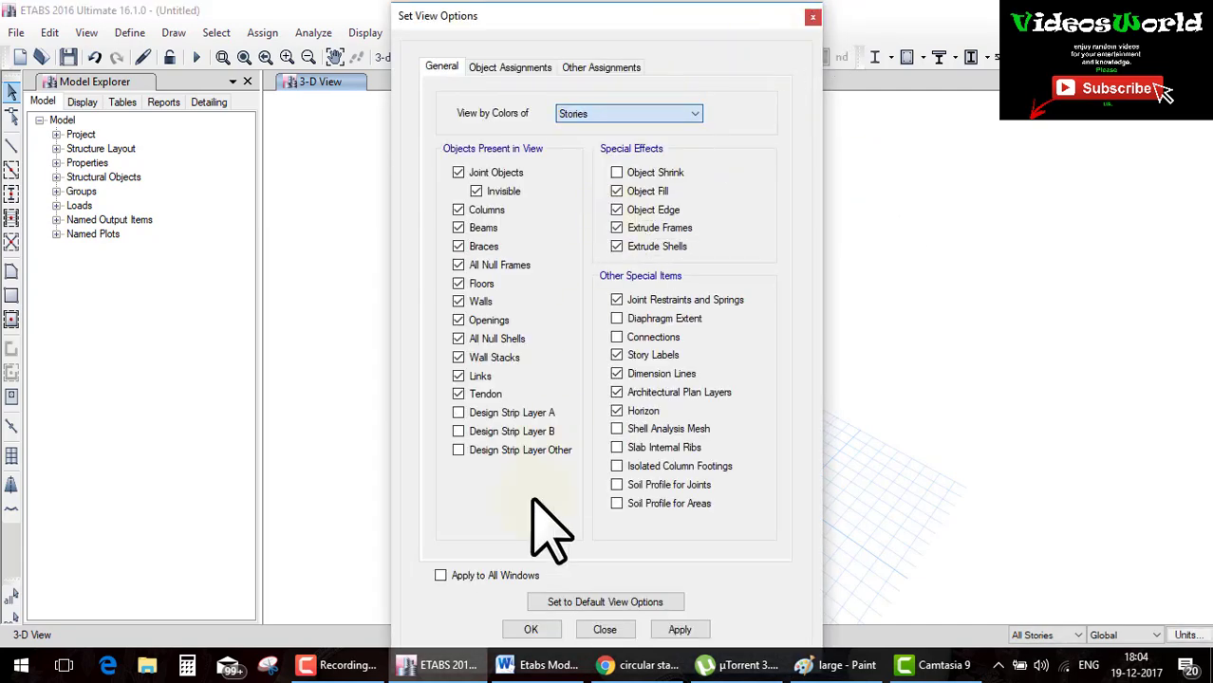
pyautogui.click(531, 629)
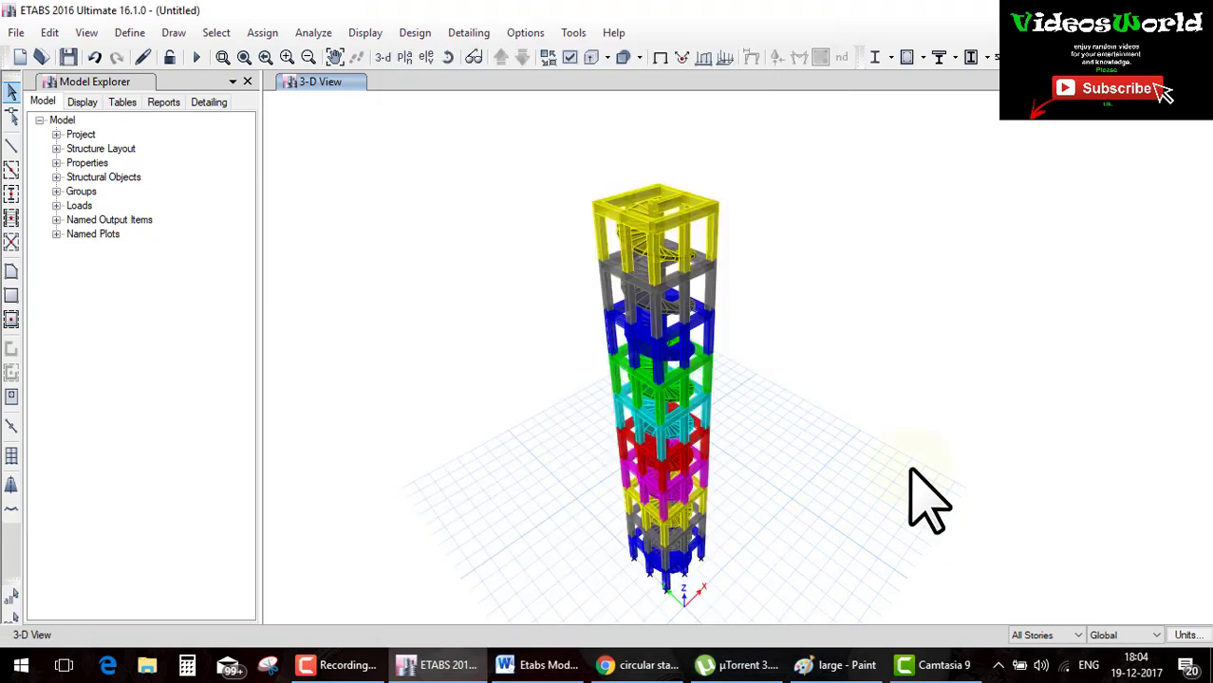
pyautogui.moveTo(780, 374); pyautogui.dragTo(759, 351, button='middle')
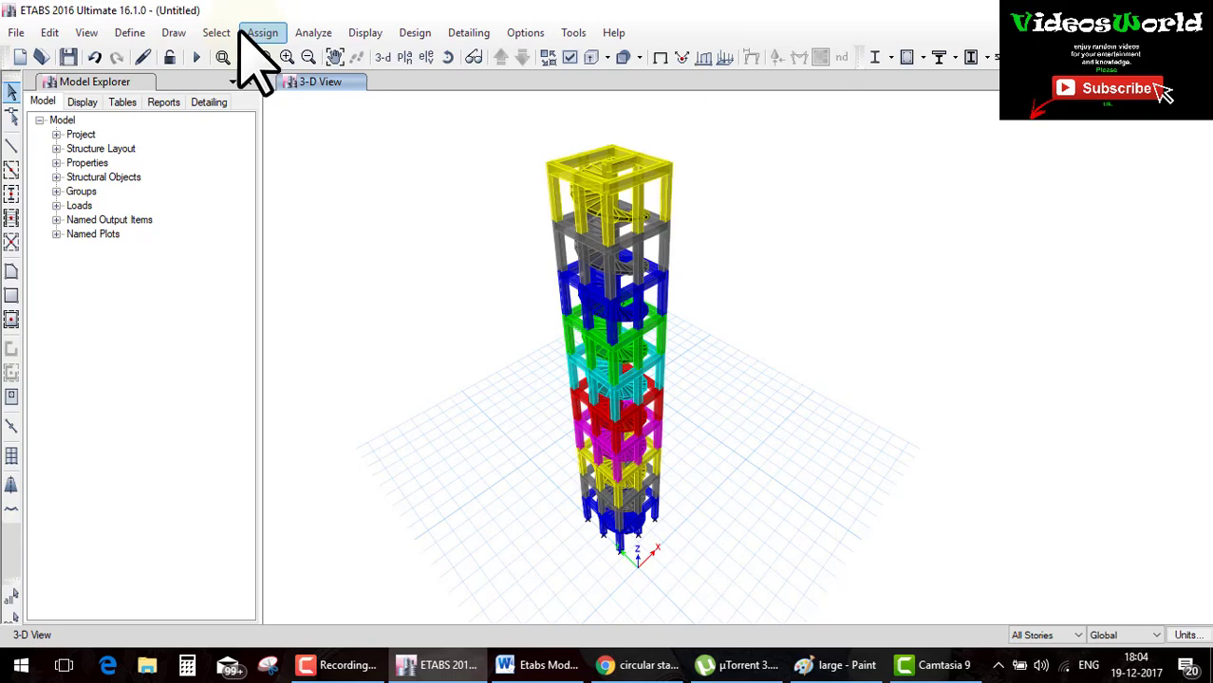
# - Refresh the 3-D view from the View menu
pyautogui.click(88, 33)
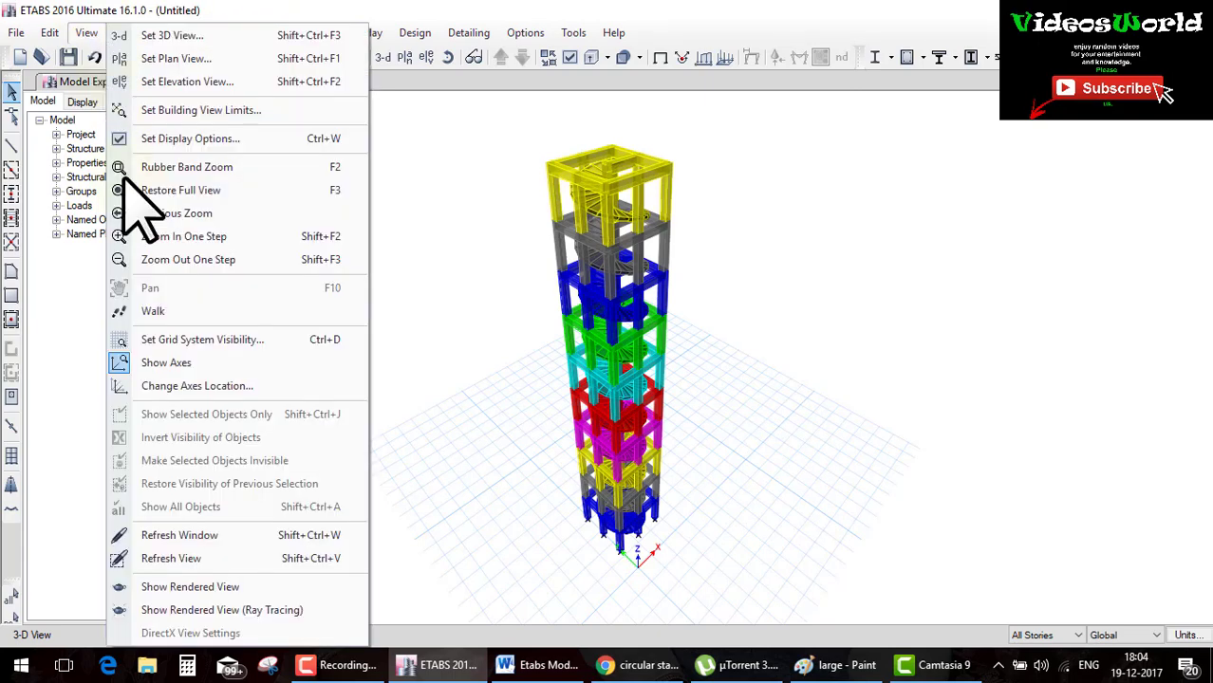
pyautogui.click(204, 559)
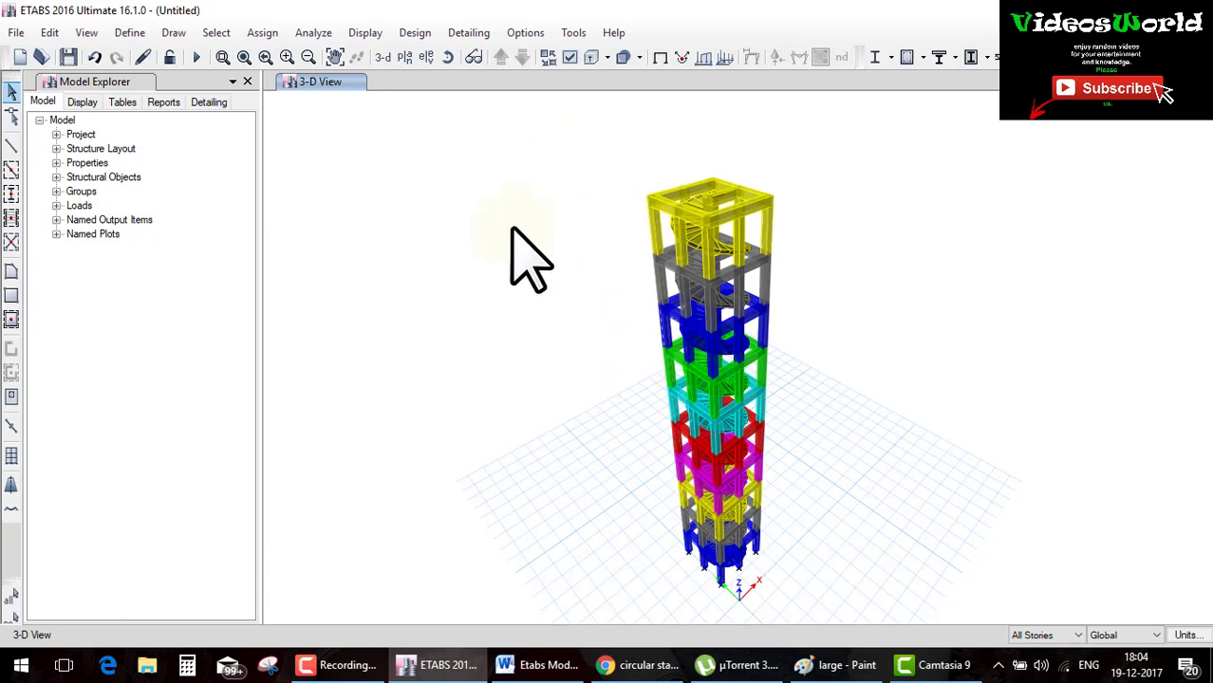
pyautogui.scroll(-5, 510, 145)
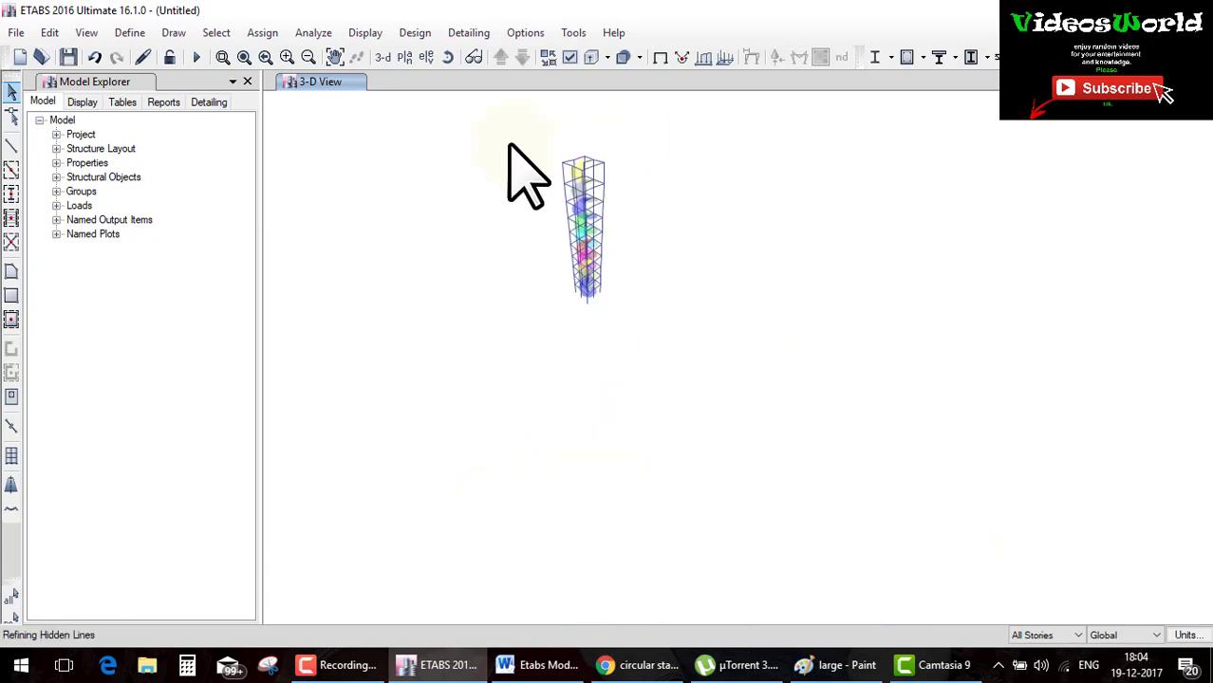
pyautogui.scroll(5, 537, 159)
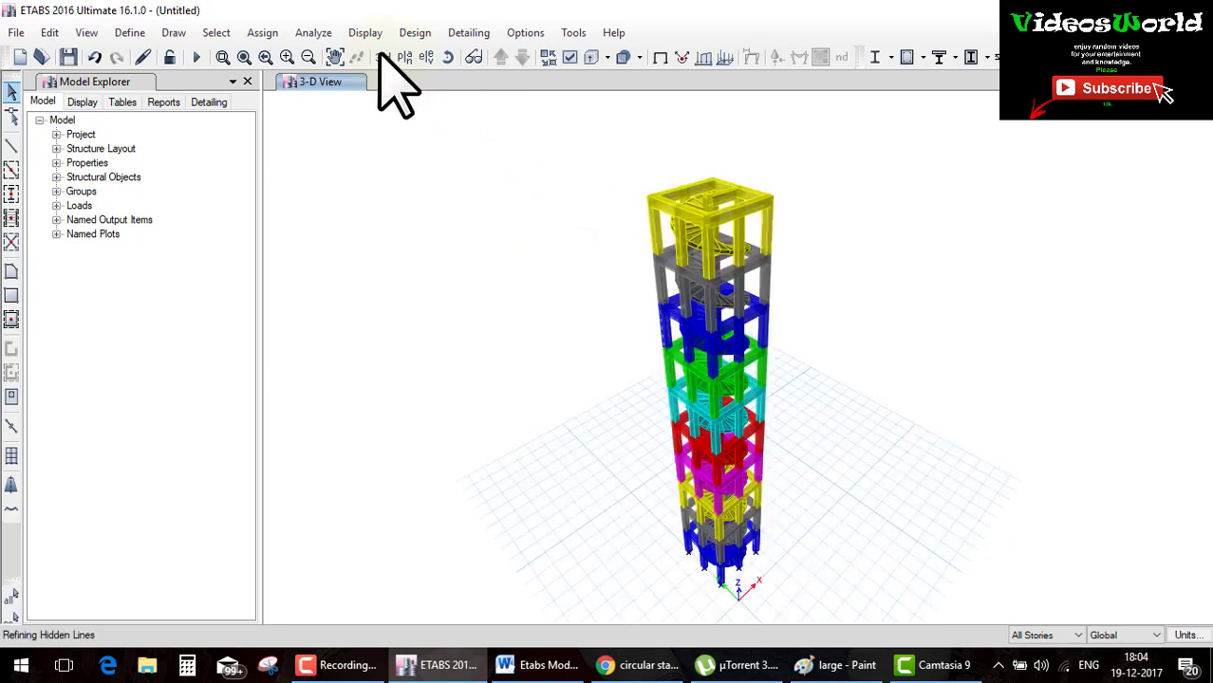
pyautogui.click(84, 34)
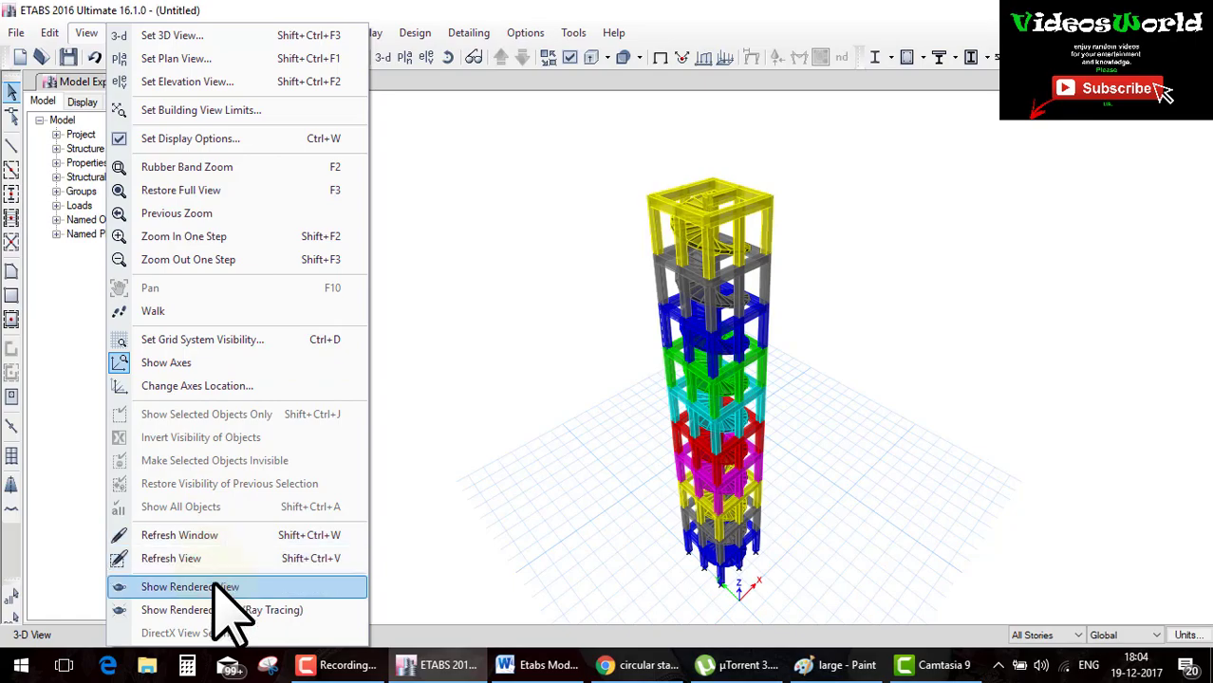
pyautogui.click(217, 588)
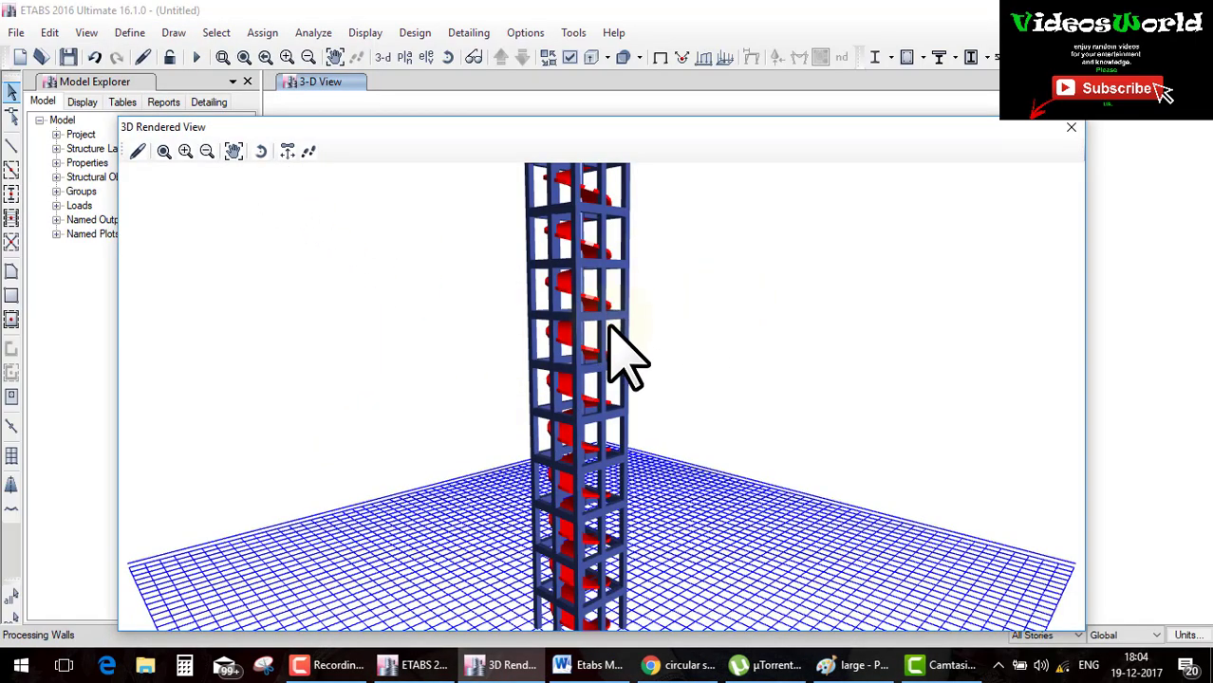
pyautogui.moveTo(622, 356)
pyautogui.mouseDown()
pyautogui.moveTo(555, 446)
pyautogui.moveTo(412, 474)
pyautogui.moveTo(555, 515)
pyautogui.moveTo(731, 446)
pyautogui.moveTo(728, 428)
pyautogui.moveTo(764, 508)
pyautogui.mouseUp()
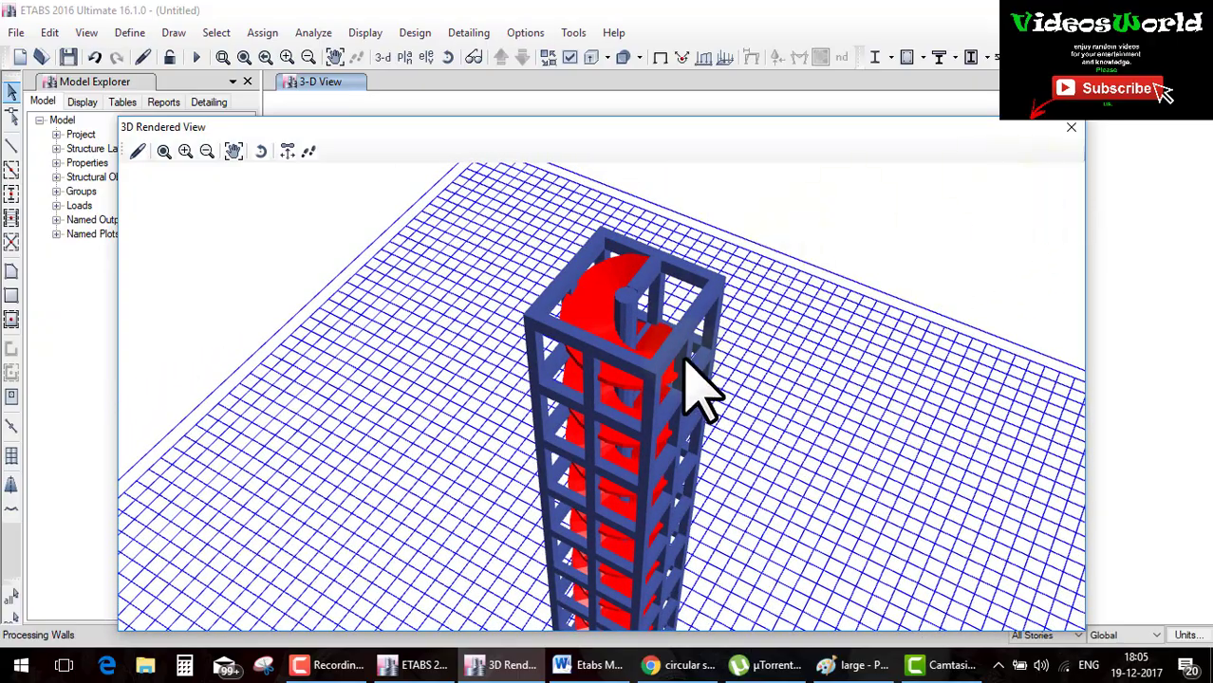
pyautogui.moveTo(693, 365)
pyautogui.mouseDown()
pyautogui.moveTo(775, 306)
pyautogui.moveTo(781, 238)
pyautogui.mouseUp()
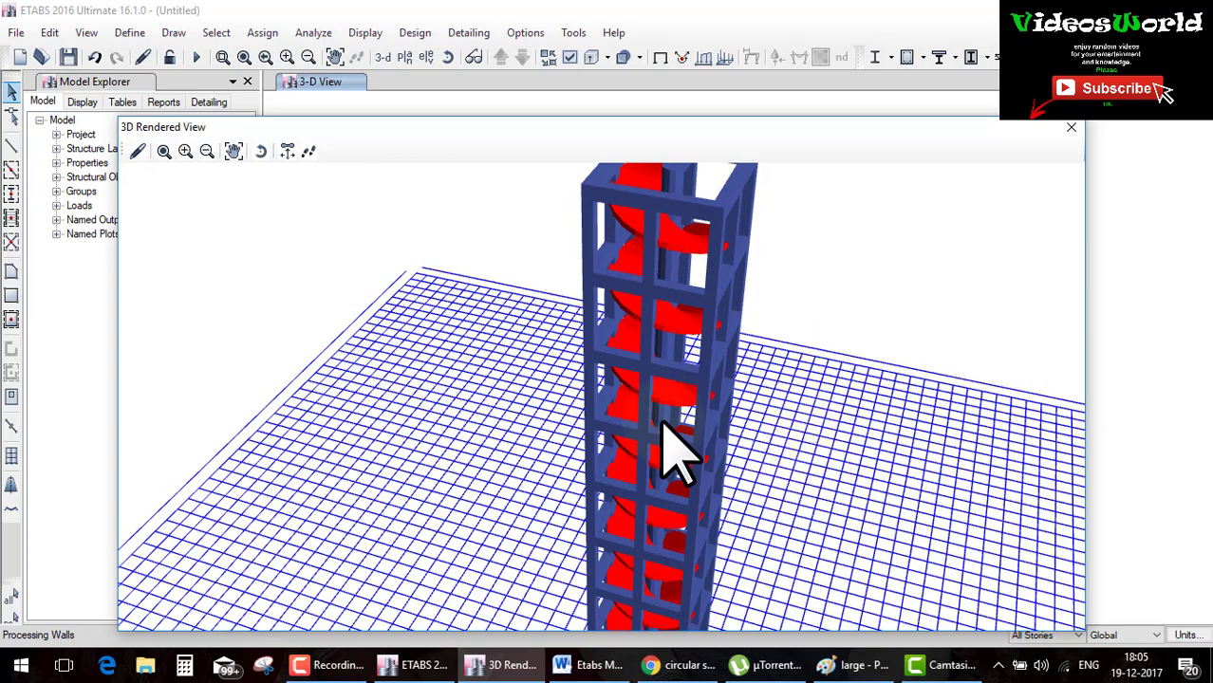
pyautogui.moveTo(664, 447)
pyautogui.mouseDown()
pyautogui.moveTo(441, 426)
pyautogui.moveTo(323, 446)
pyautogui.moveTo(387, 501)
pyautogui.mouseUp()
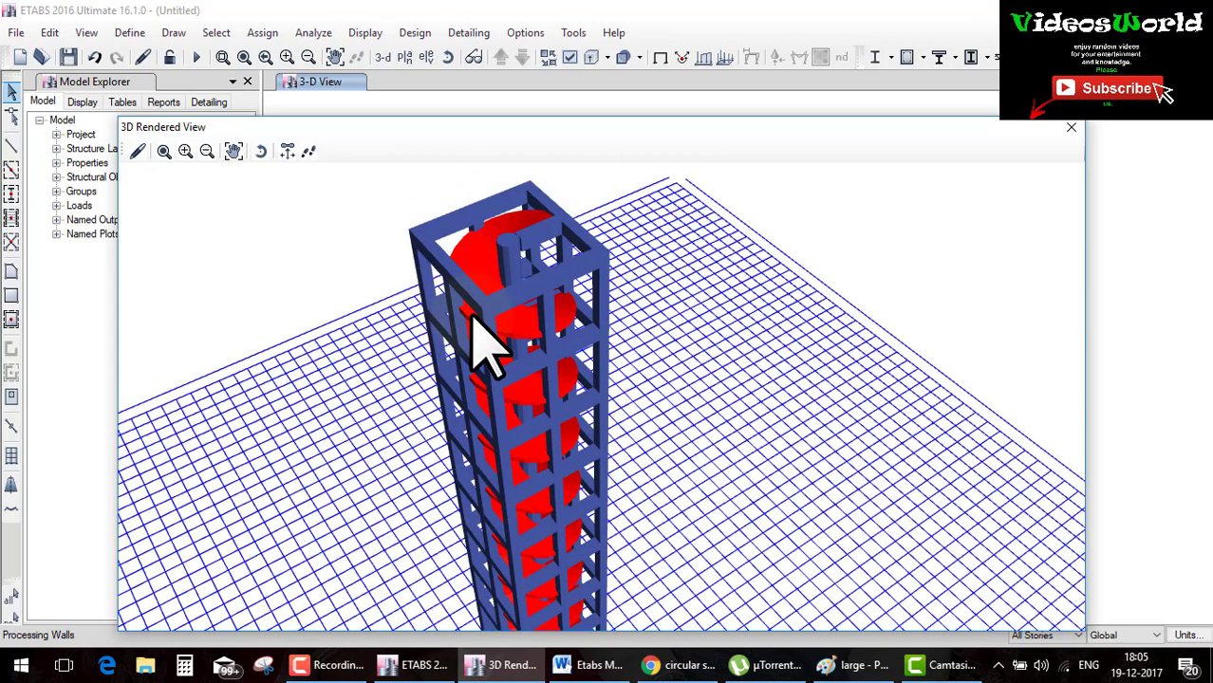
pyautogui.moveTo(473, 317)
pyautogui.mouseDown()
pyautogui.moveTo(584, 339)
pyautogui.moveTo(684, 303)
pyautogui.mouseUp()
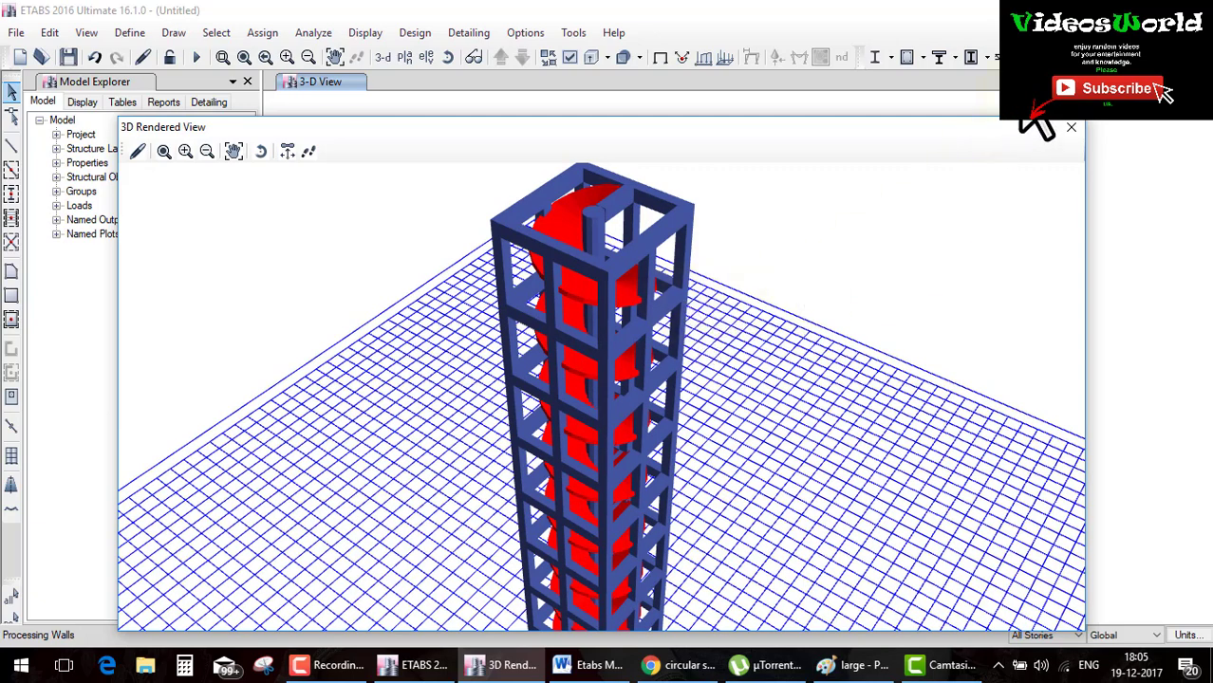
pyautogui.click(1072, 128)
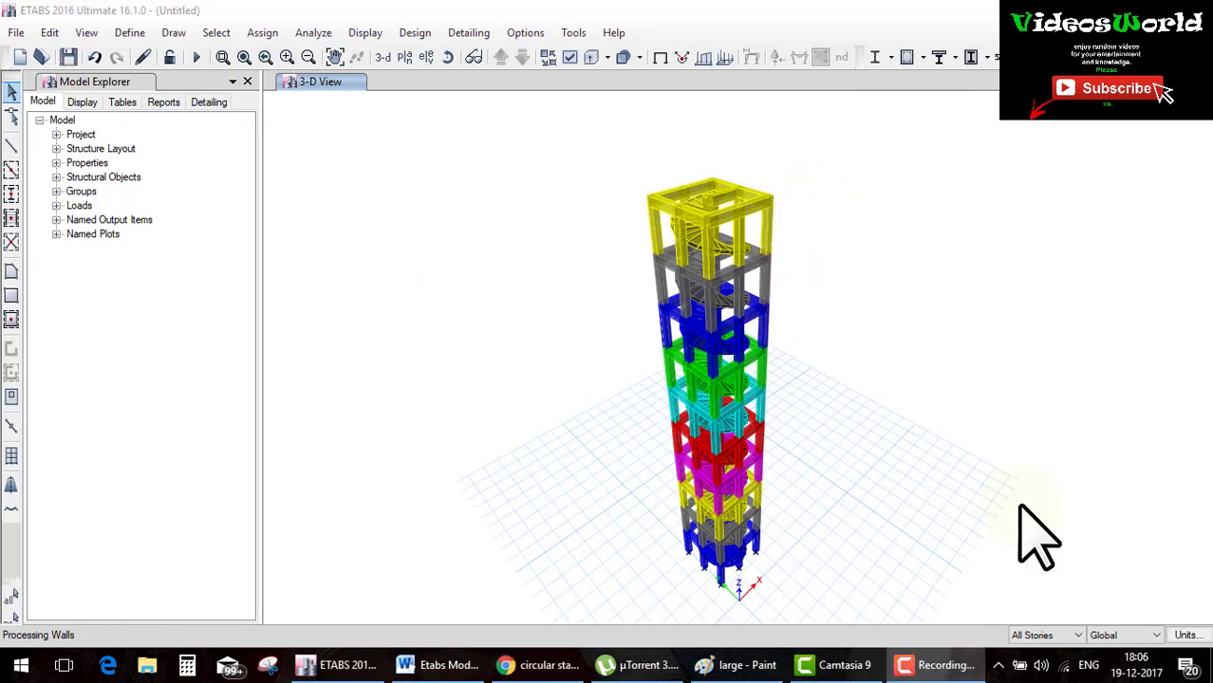
# - Switch View by Colors of to Objects in Set Display Options and apply it
pyautogui.scroll(5, 699, 408)
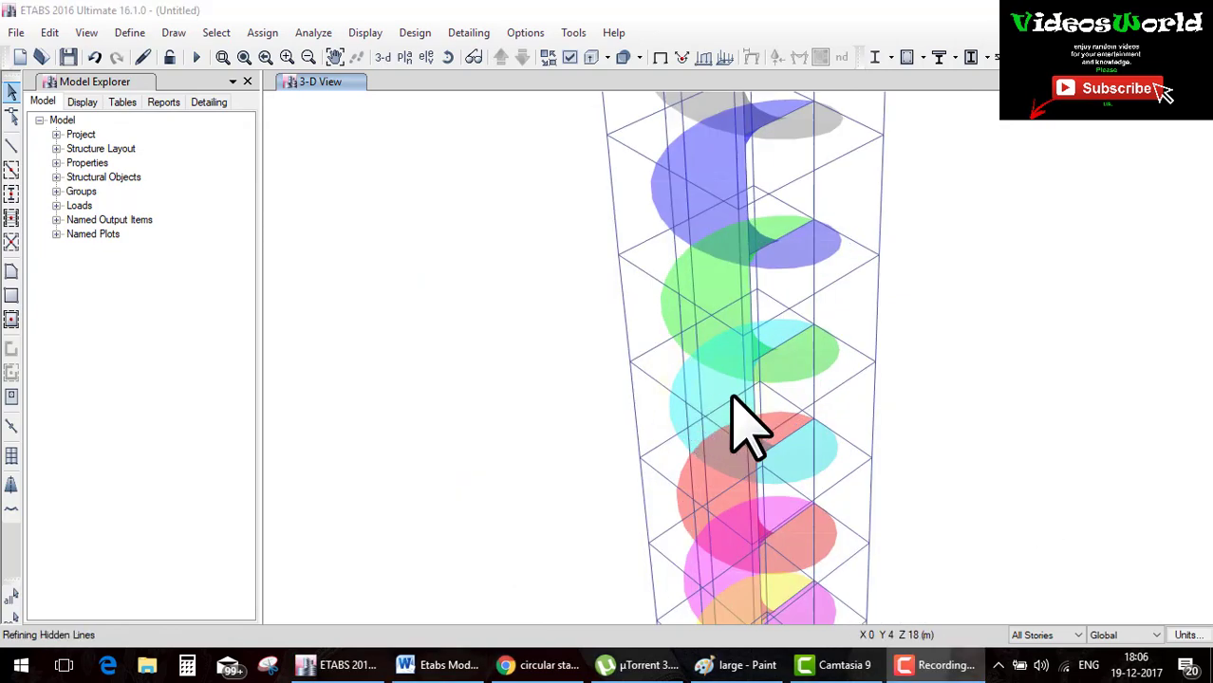
pyautogui.scroll(-5, 750, 404)
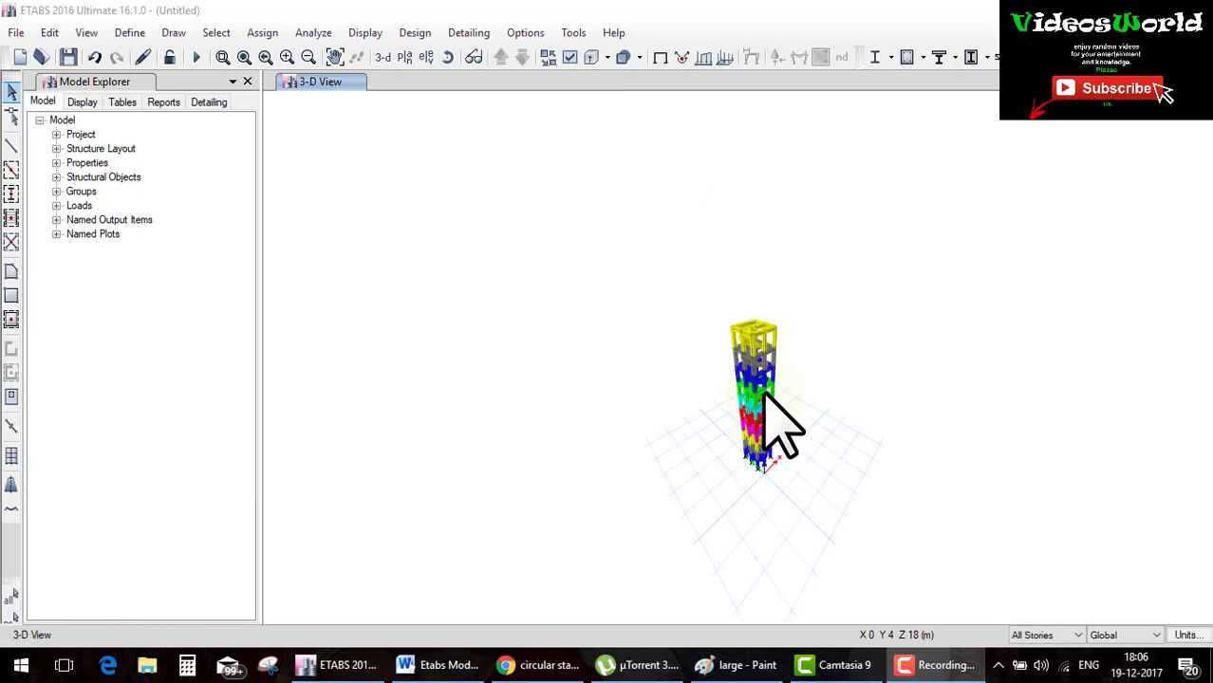
pyautogui.scroll(3, 764, 395)
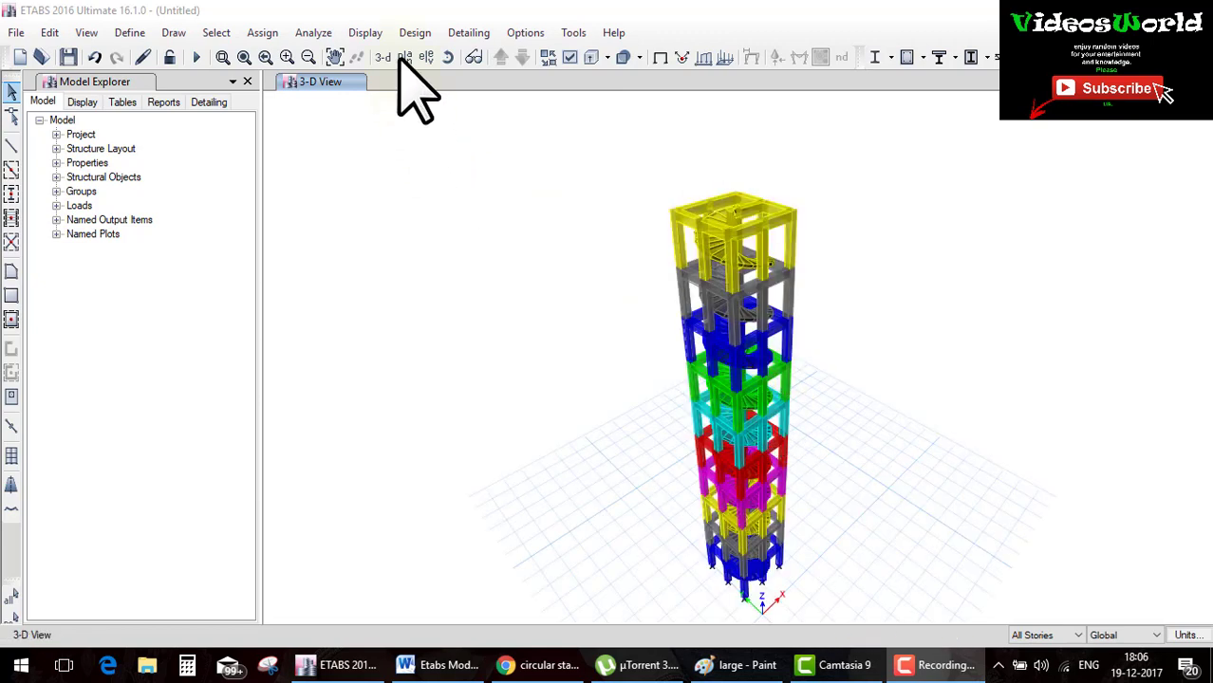
pyautogui.click(570, 59)
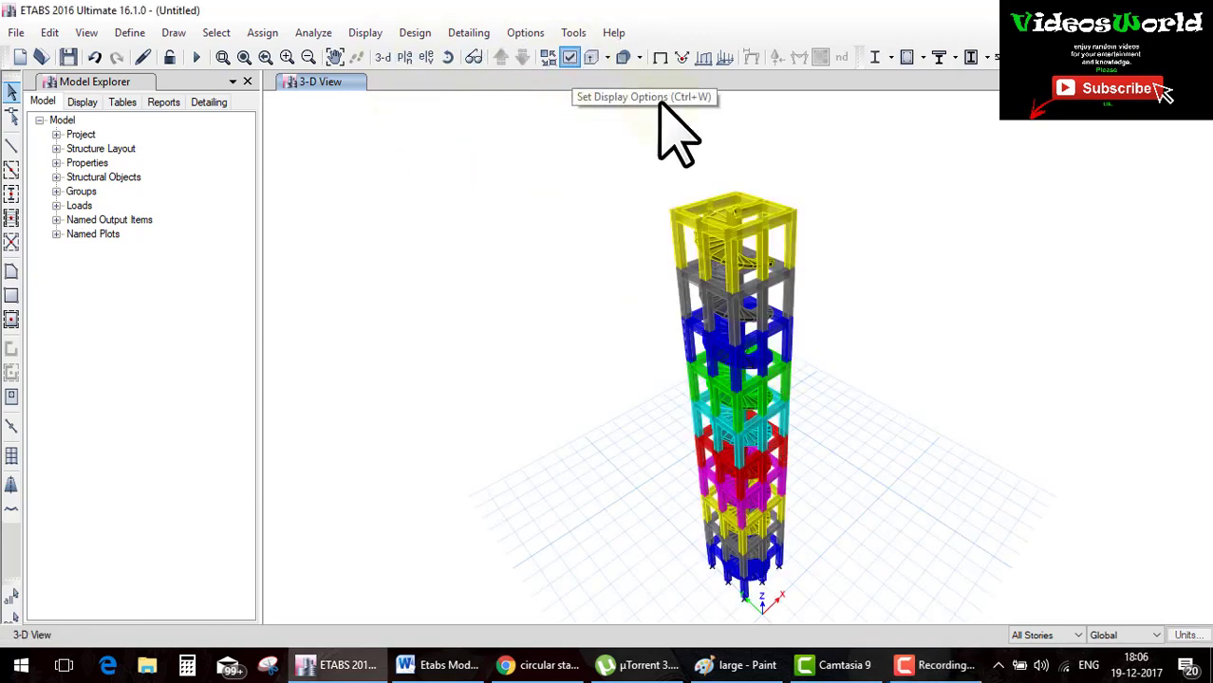
pyautogui.moveTo(596, 21); pyautogui.dragTo(352, 19)
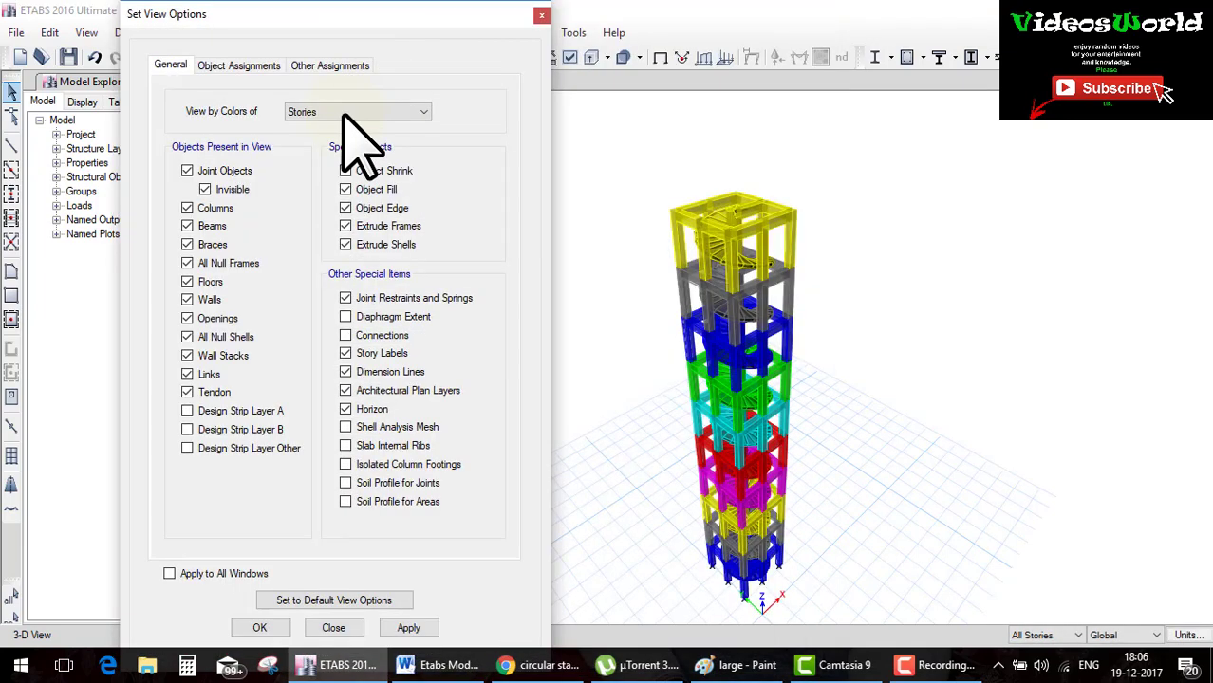
pyautogui.click(419, 114)
pyautogui.click(403, 110)
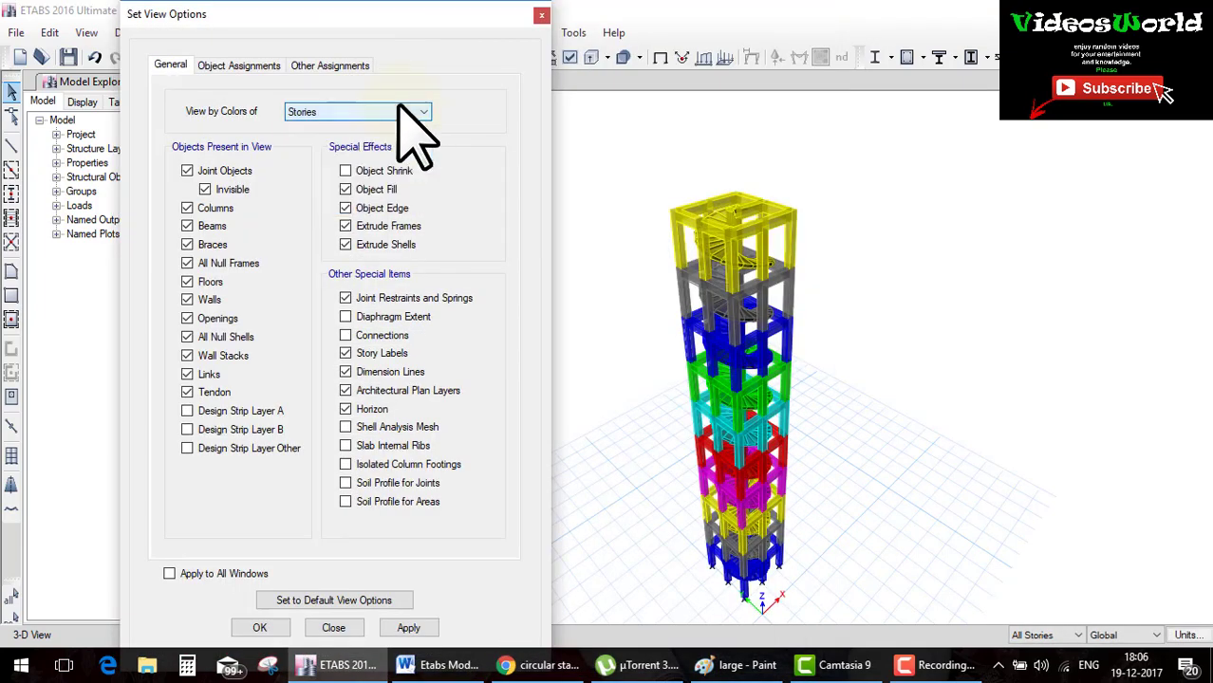
pyautogui.click(399, 110)
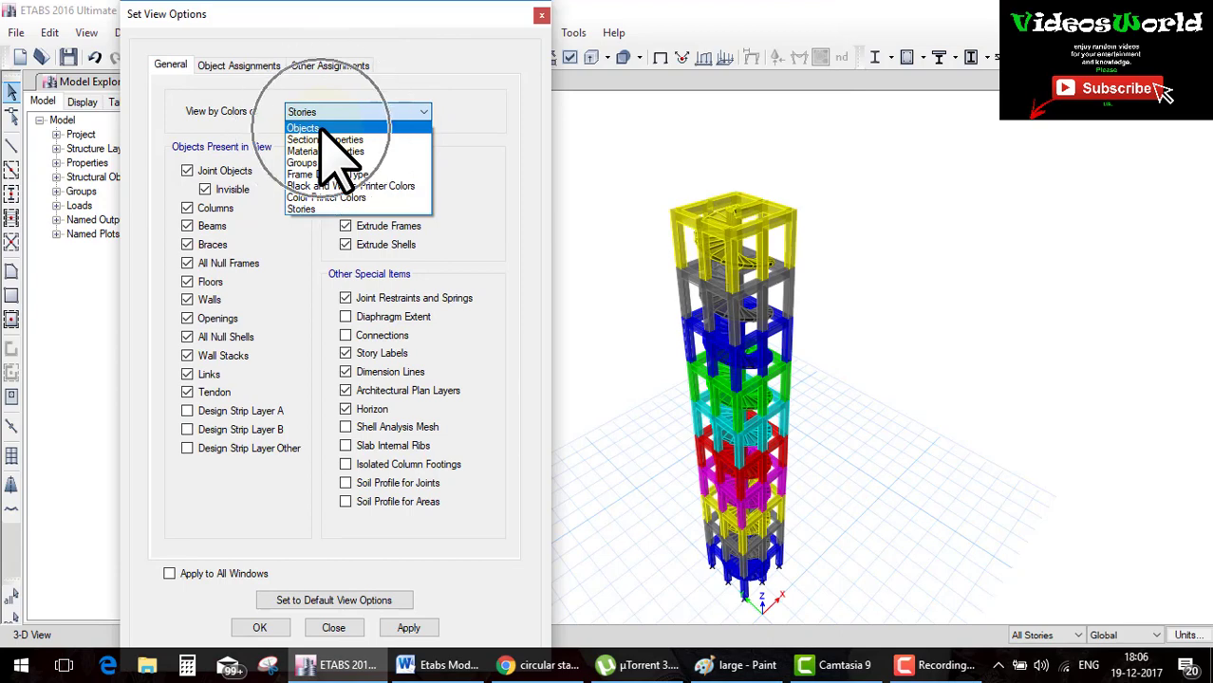
pyautogui.click(321, 125)
pyautogui.click(399, 635)
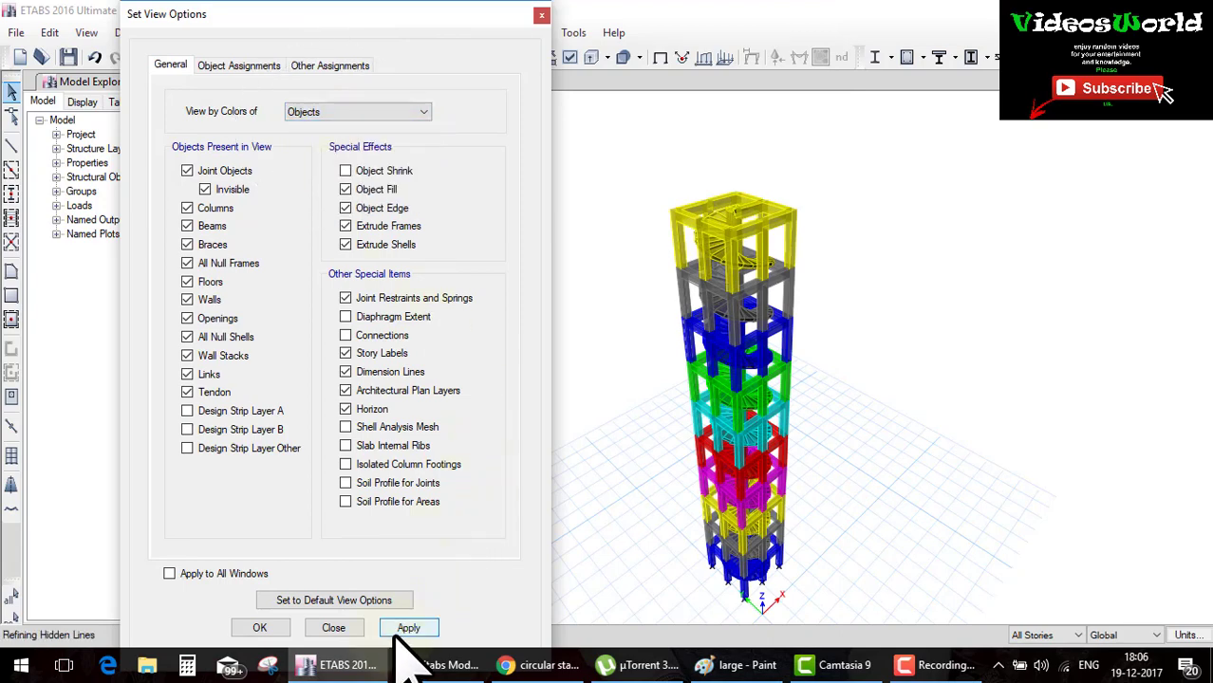
pyautogui.click(403, 632)
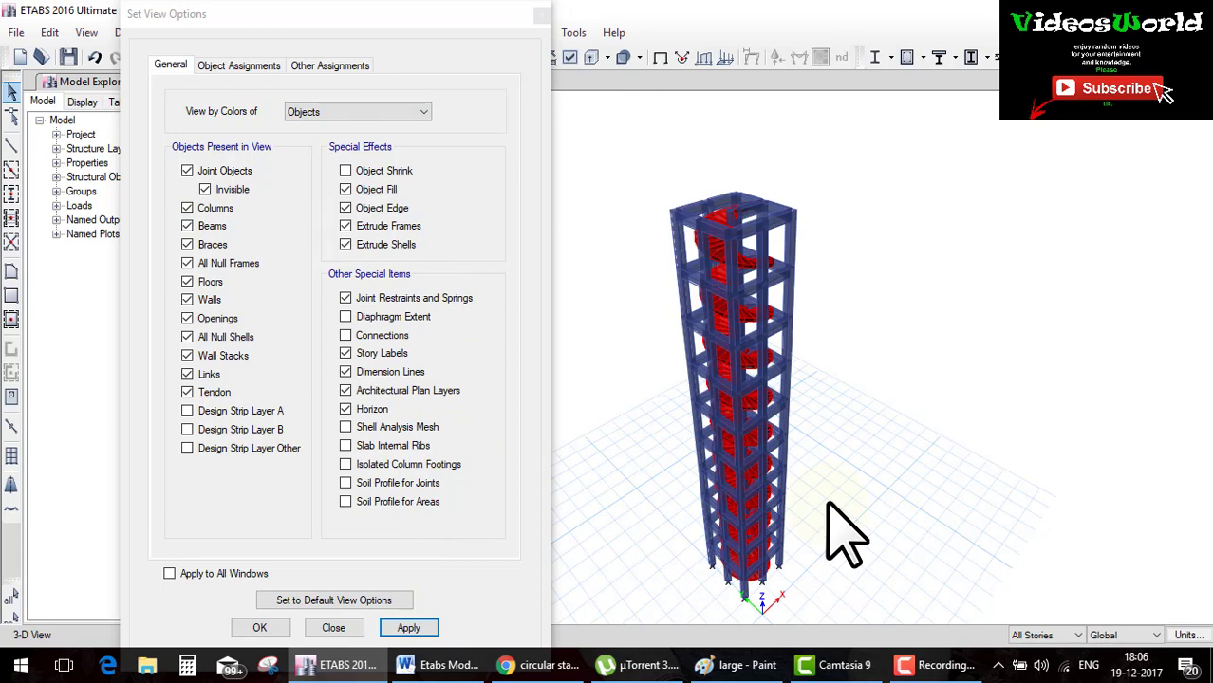
# - Apply colouring by Section Properties, then by Material Properties
pyautogui.click(418, 112)
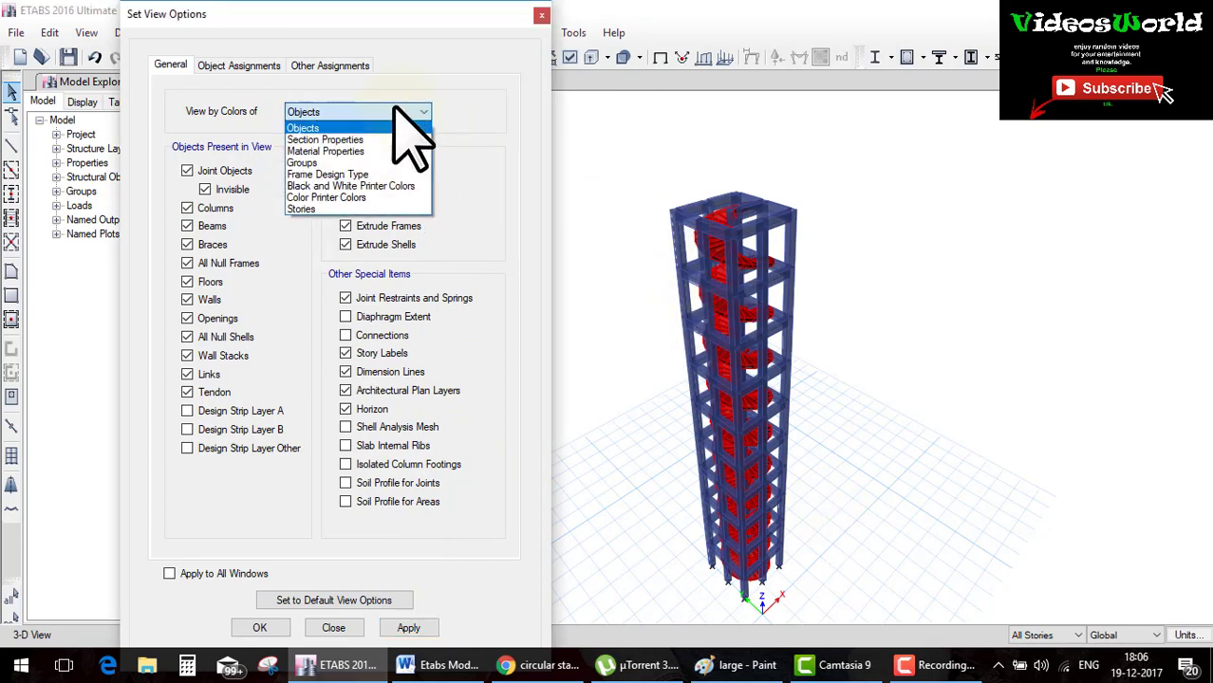
pyautogui.click(335, 143)
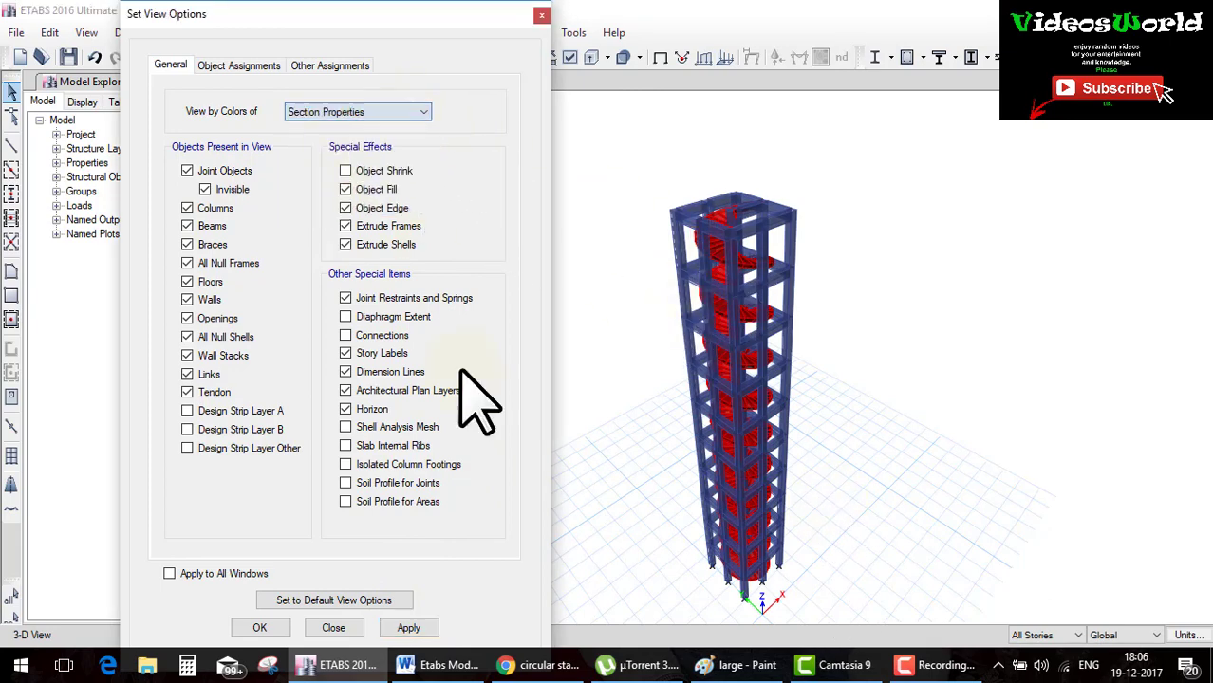
pyautogui.click(427, 626)
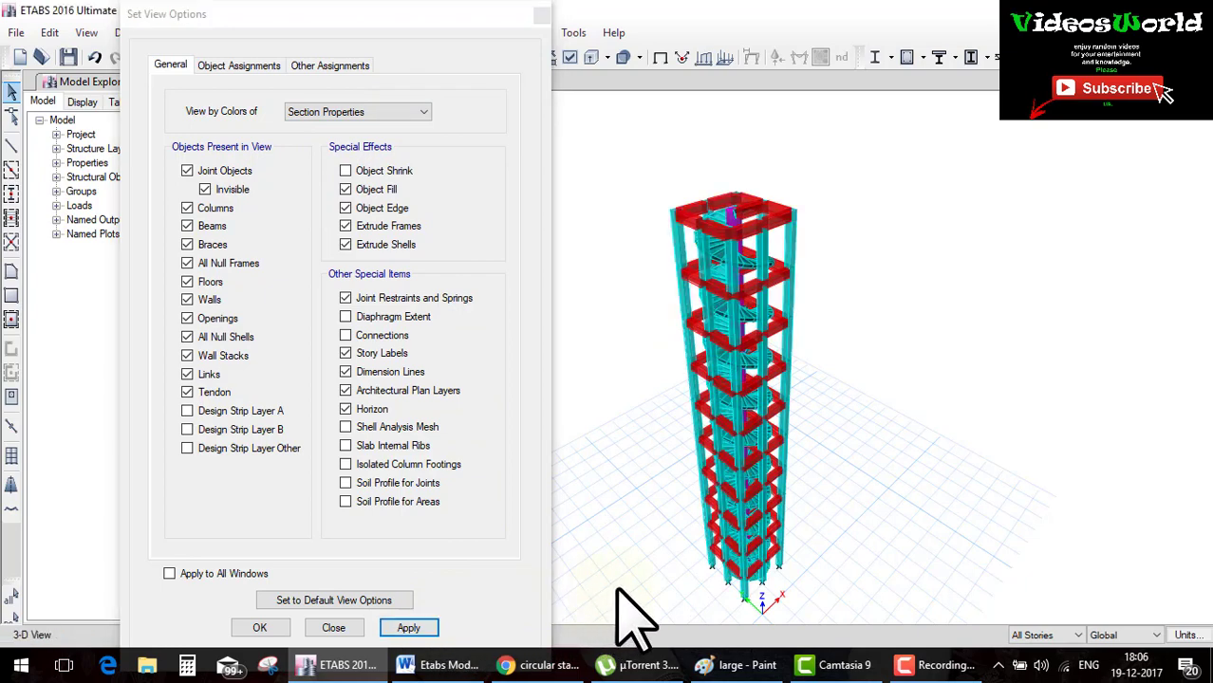
pyautogui.click(390, 111)
pyautogui.click(380, 147)
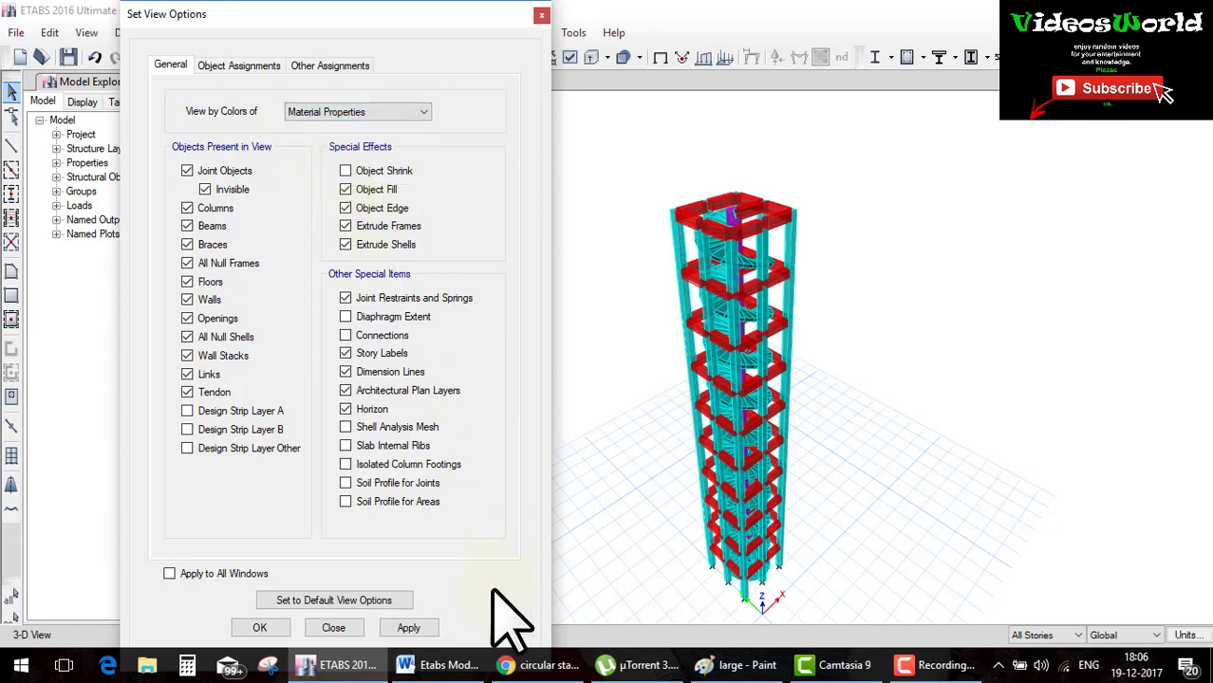
pyautogui.click(411, 628)
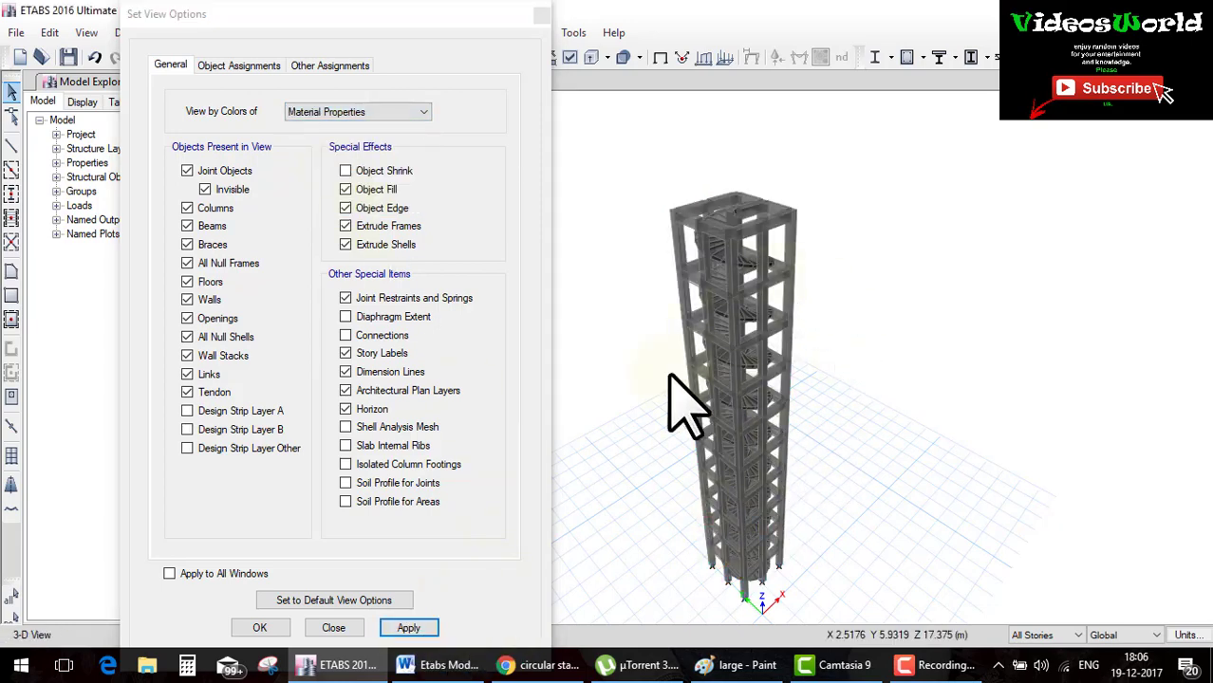
# - Switch the colouring to Black and White Printer Colors, passing over Groups
pyautogui.click(417, 111)
pyautogui.click(342, 162)
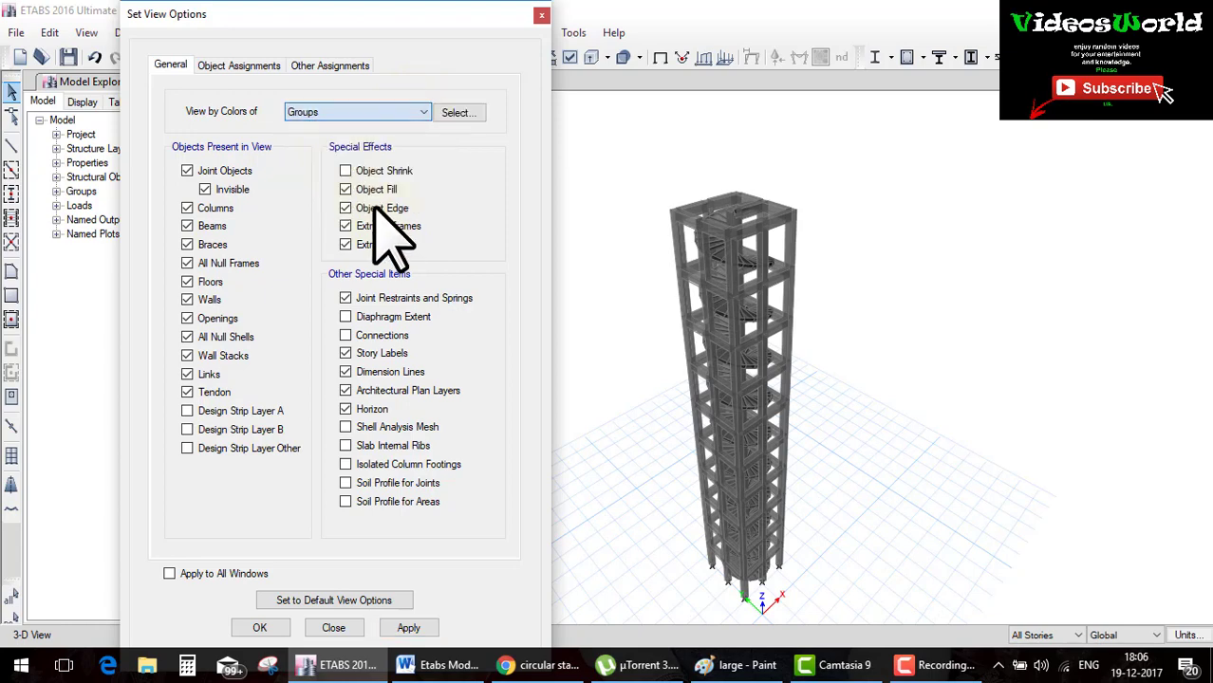
pyautogui.click(399, 112)
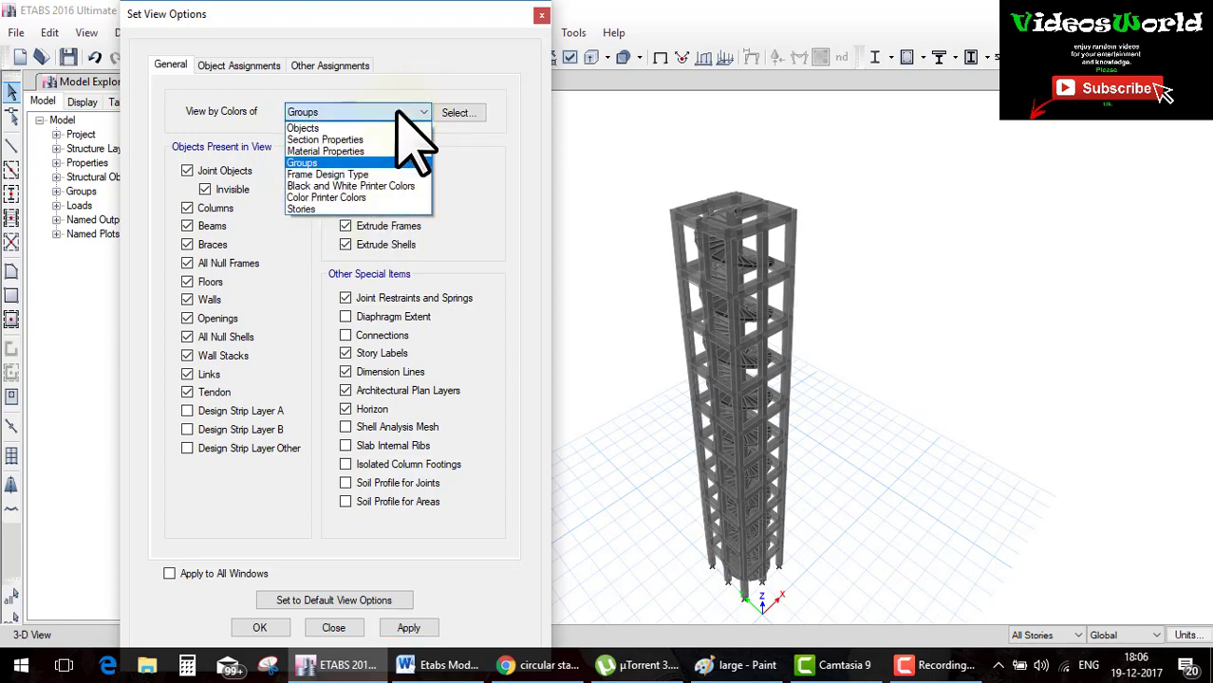
pyautogui.click(385, 186)
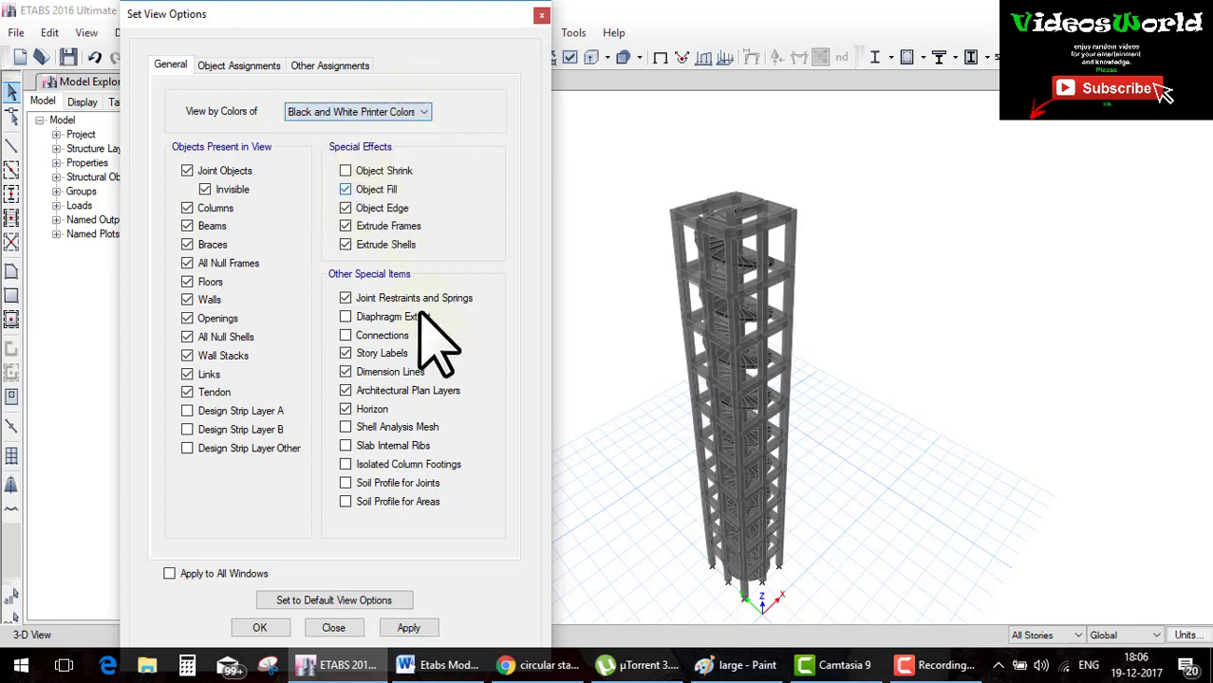
pyautogui.click(408, 628)
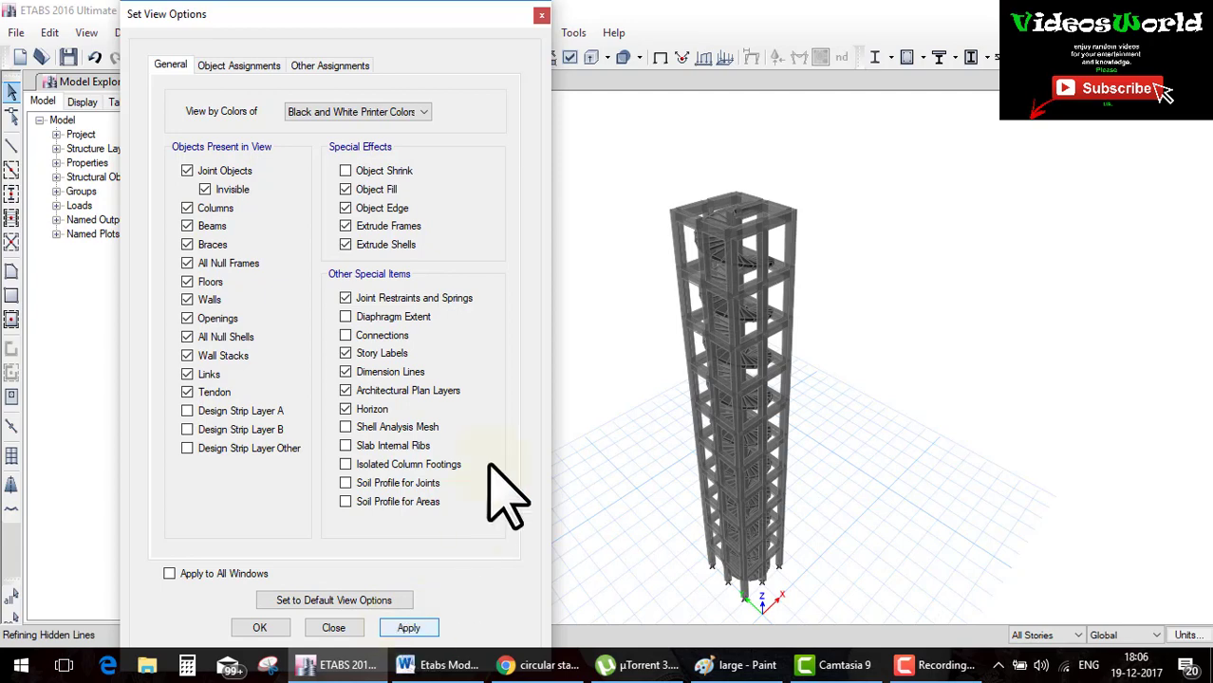
# - Apply Color Printer Colors, then return the colouring to Stories
pyautogui.click(389, 114)
pyautogui.click(418, 225)
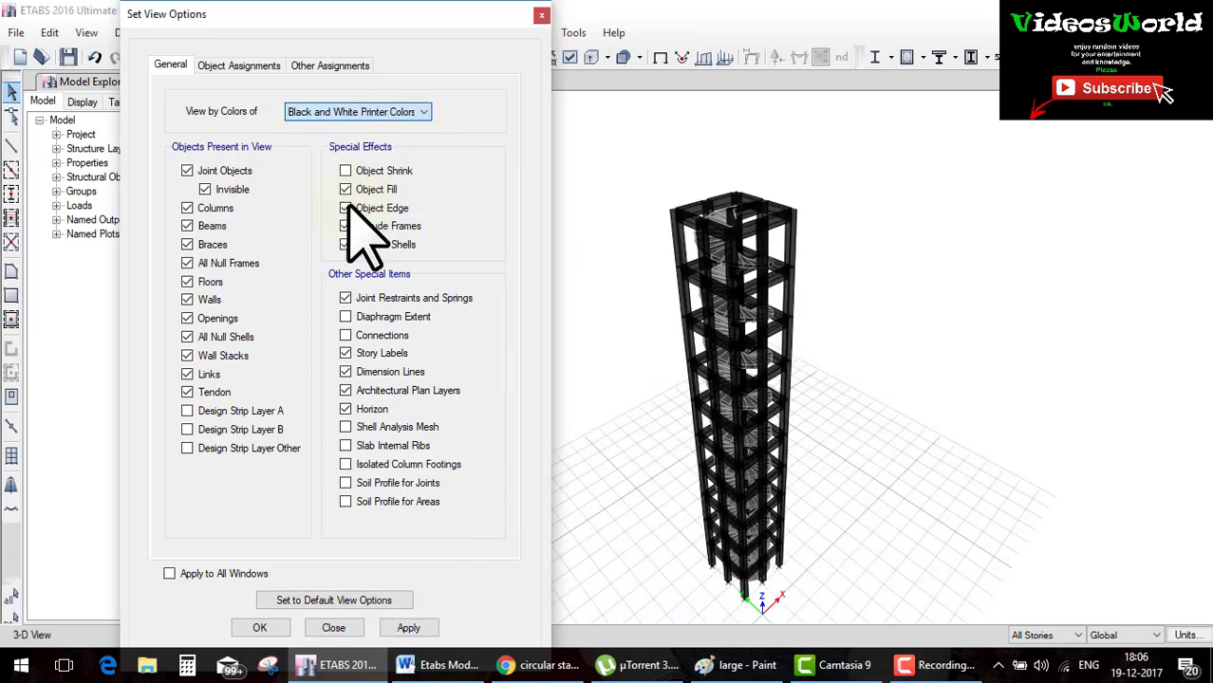
pyautogui.click(427, 627)
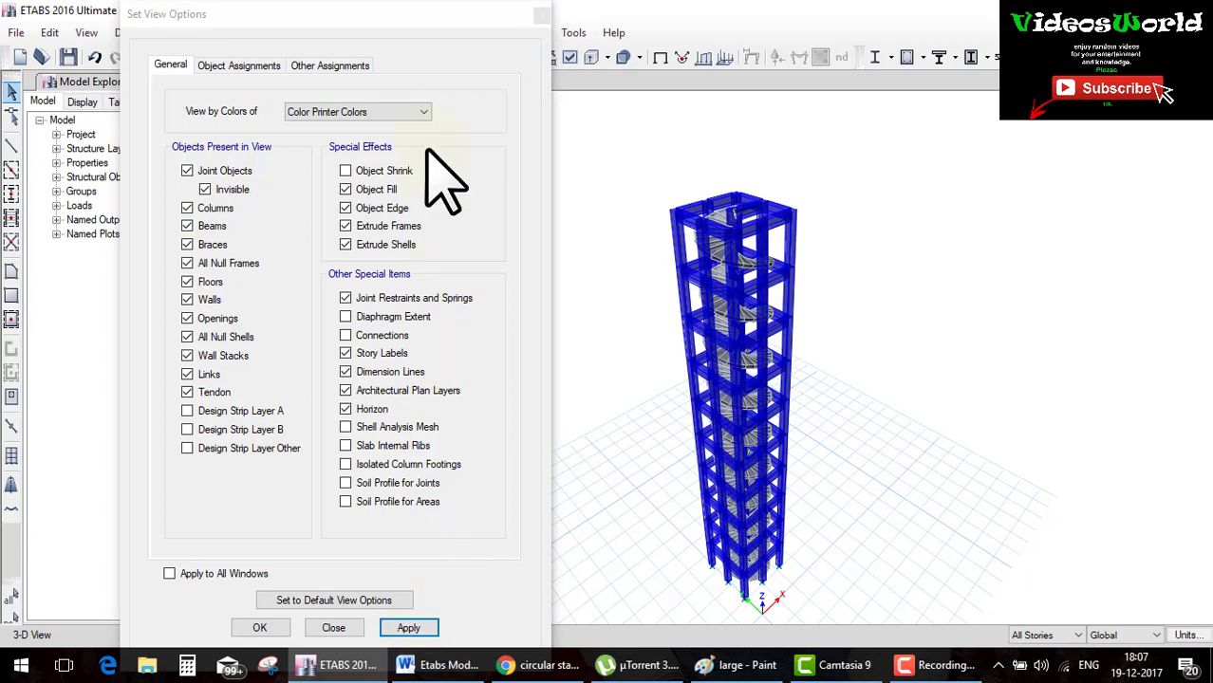
pyautogui.click(415, 112)
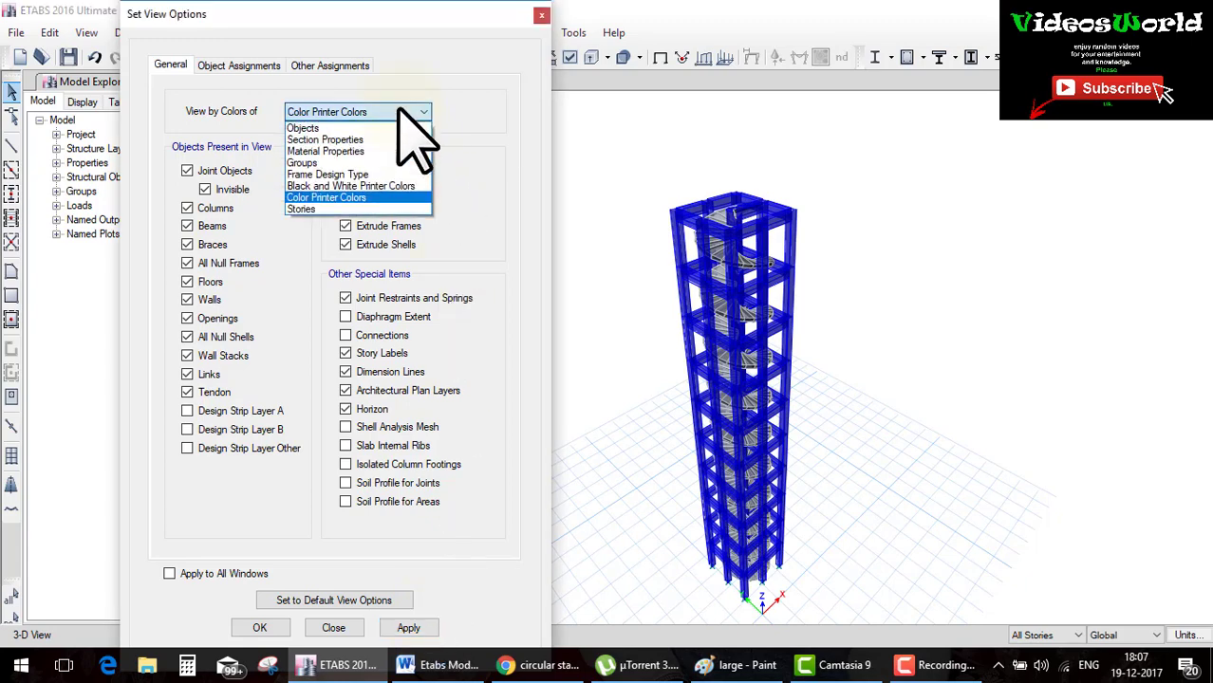
pyautogui.click(349, 208)
pyautogui.click(405, 621)
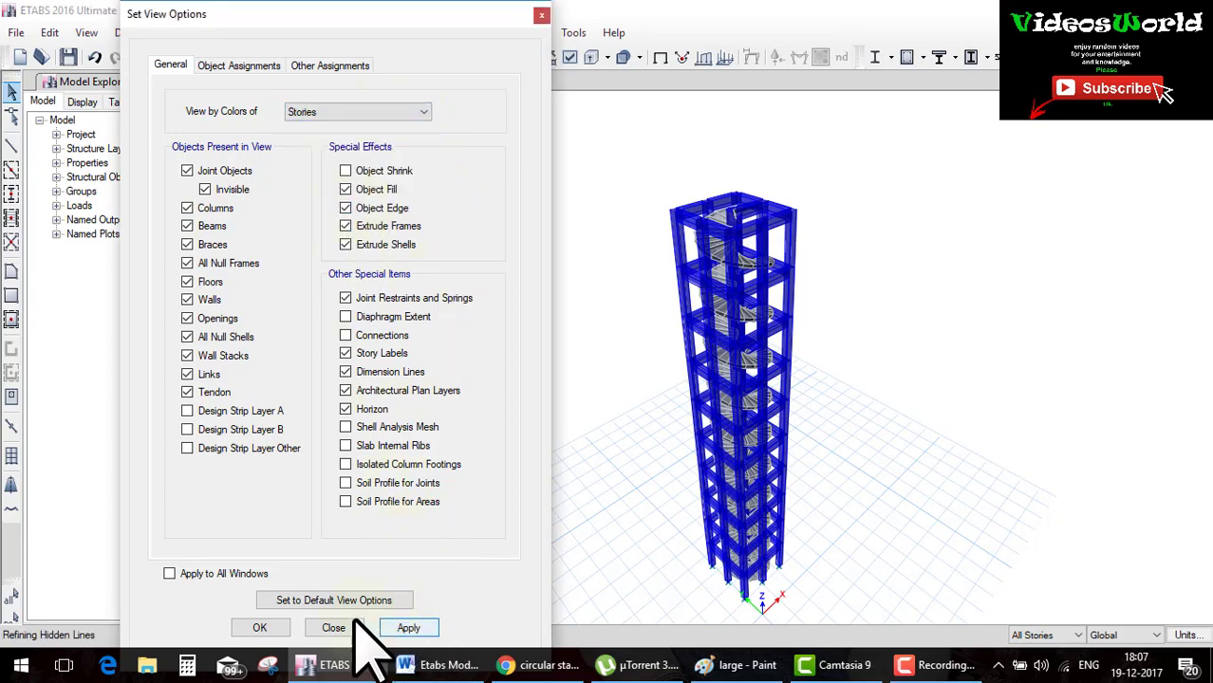
# - Close the view settings and set the Display graphics colours to Black Background
pyautogui.press('Escape')
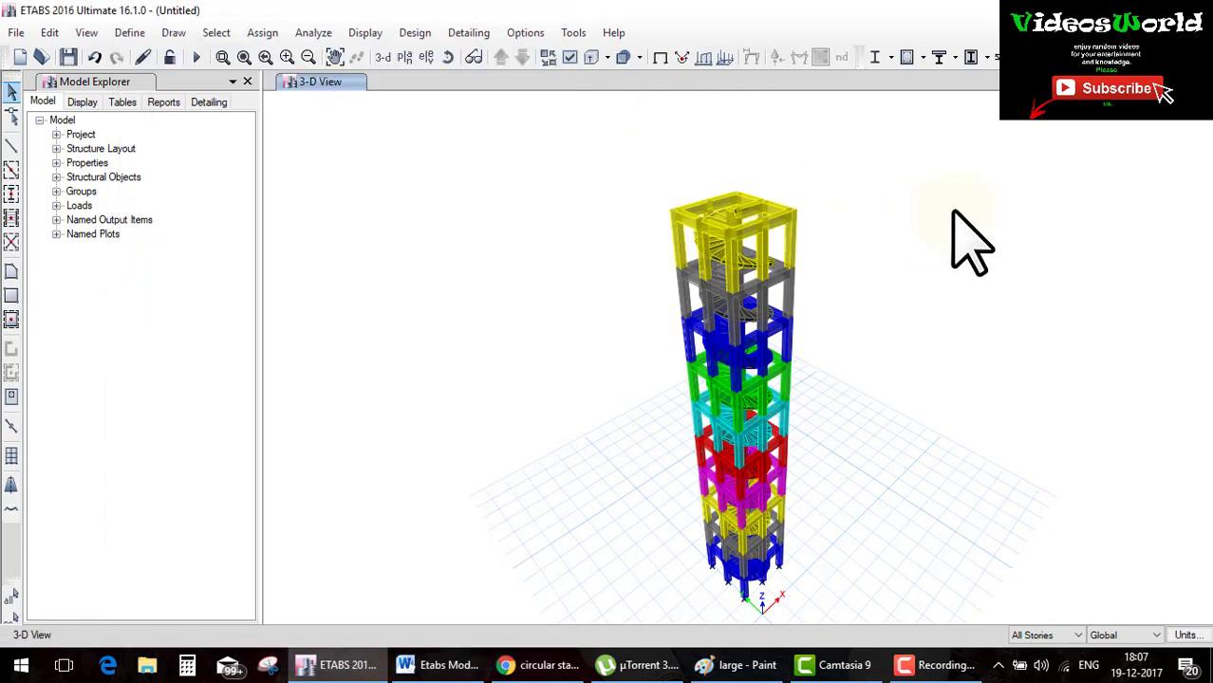
pyautogui.click(532, 32)
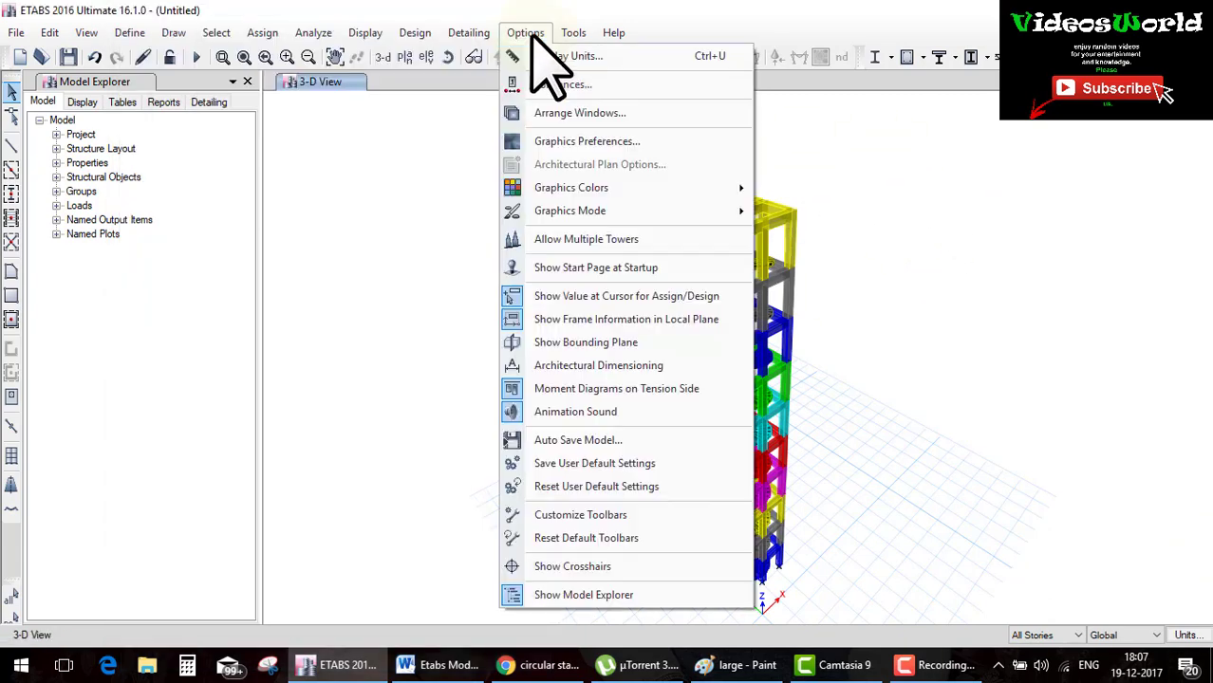
pyautogui.moveTo(570, 188)
pyautogui.click(806, 188)
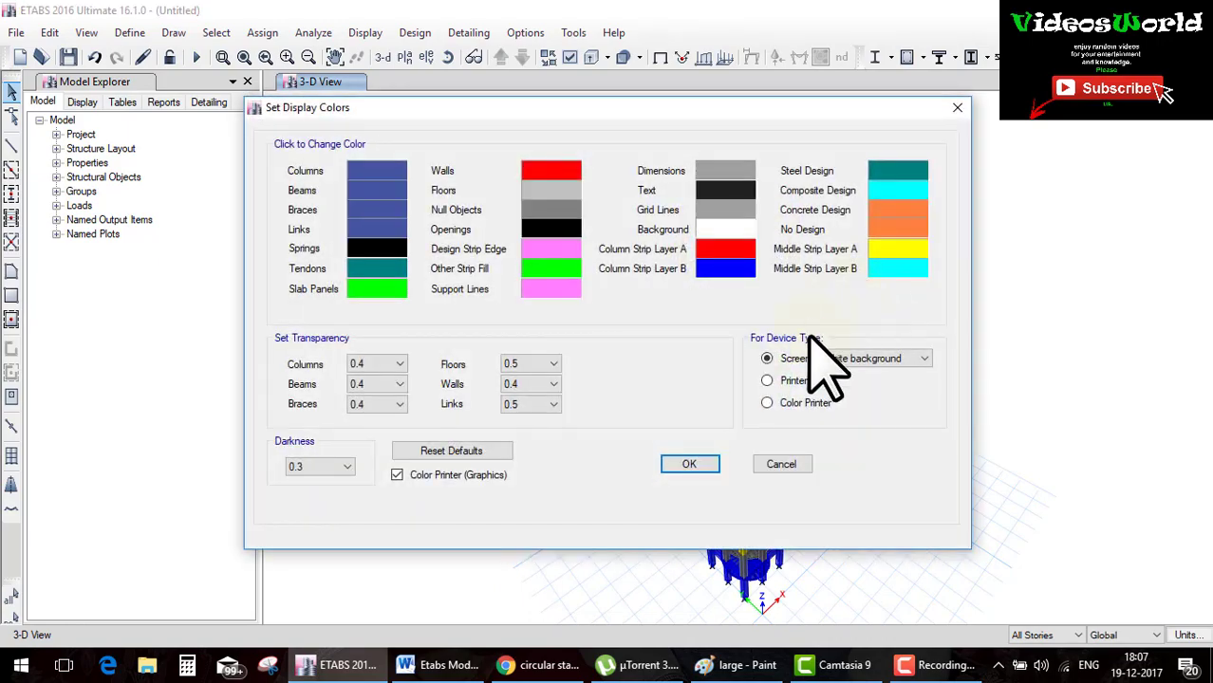
pyautogui.click(845, 359)
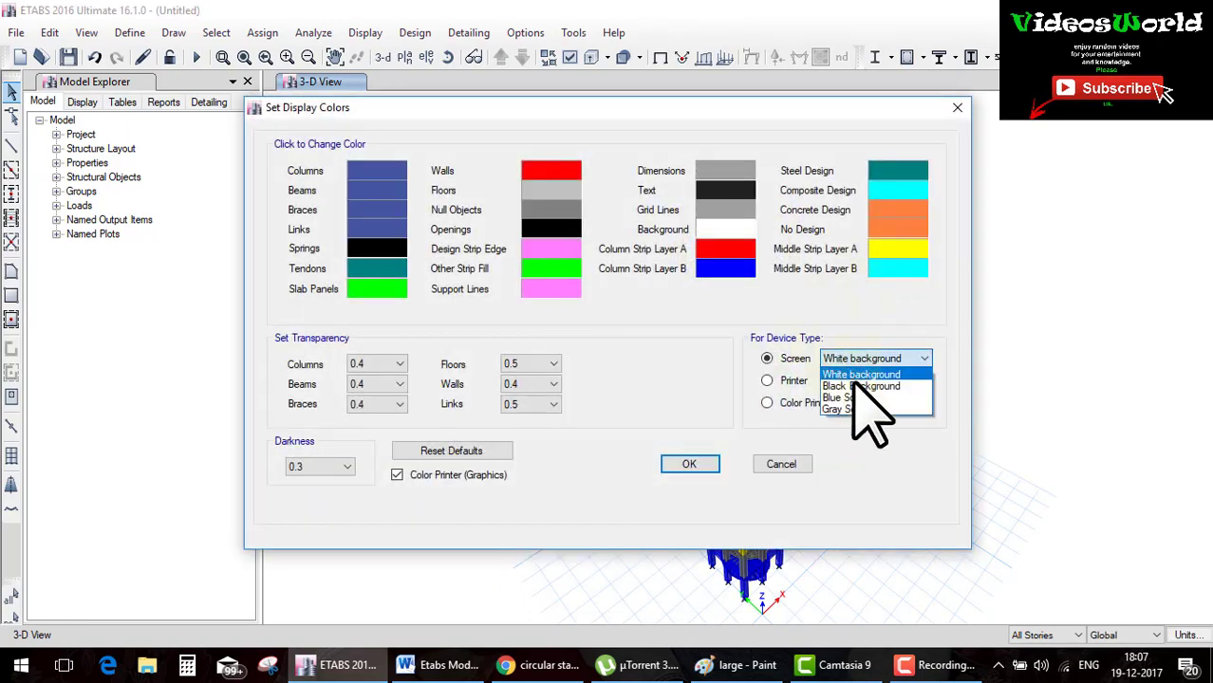
pyautogui.click(859, 379)
pyautogui.click(687, 465)
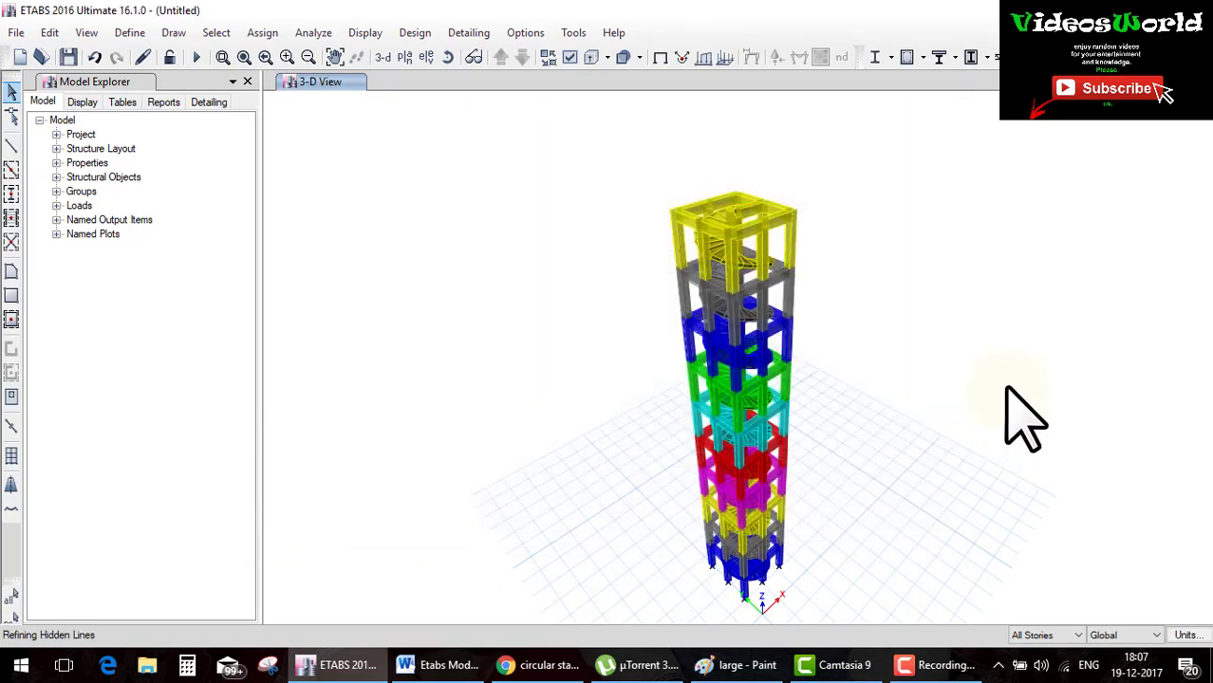
pyautogui.scroll(5, 771, 380)
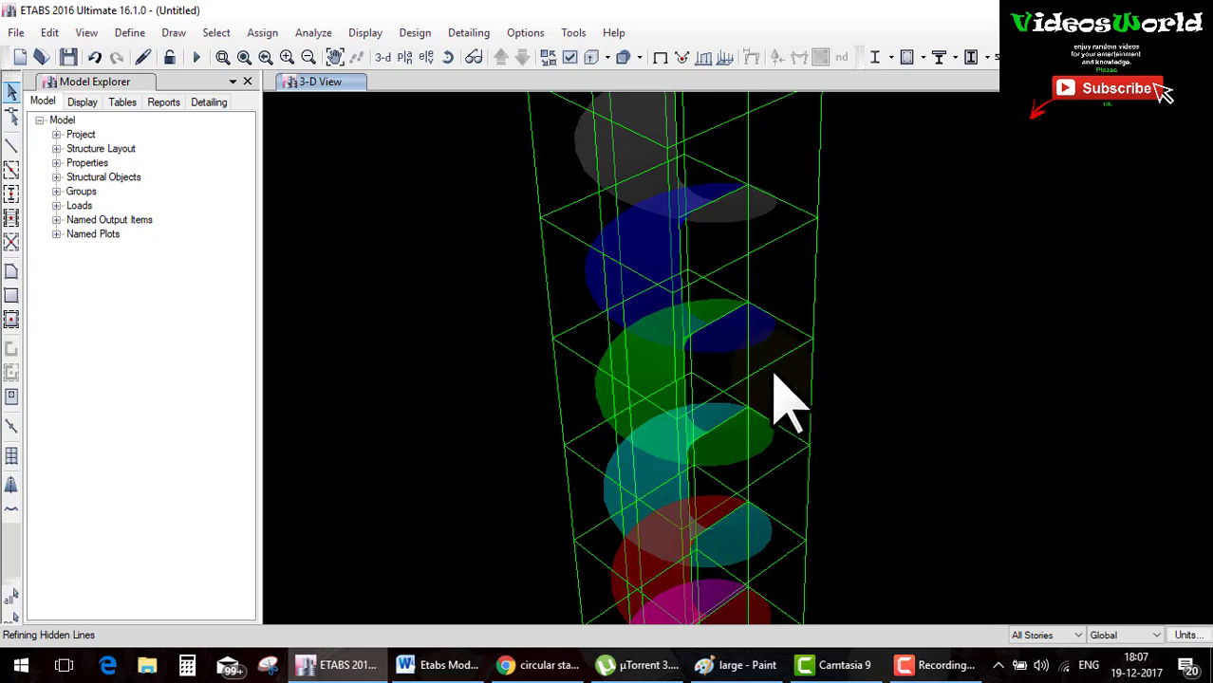
pyautogui.scroll(-3, 775, 378)
pyautogui.scroll(-2, 778, 377)
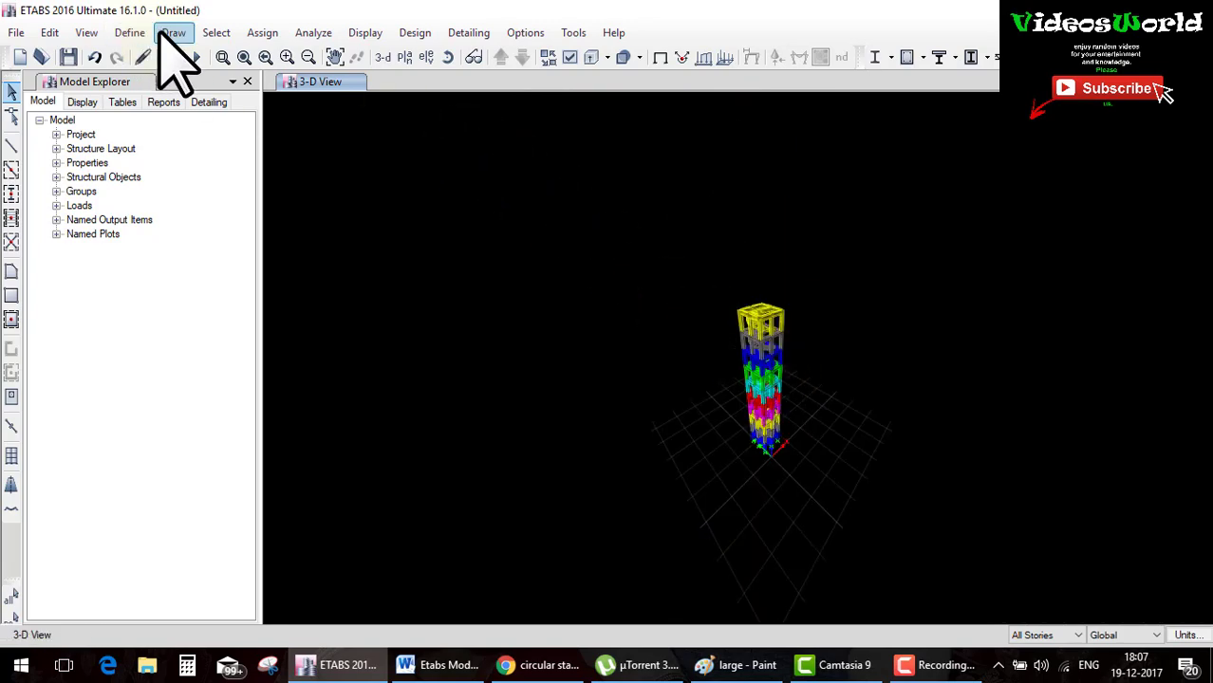
# - Zoom and pan the 3-D view until the extruded tower and its spiral stair are centred
pyautogui.click(93, 36)
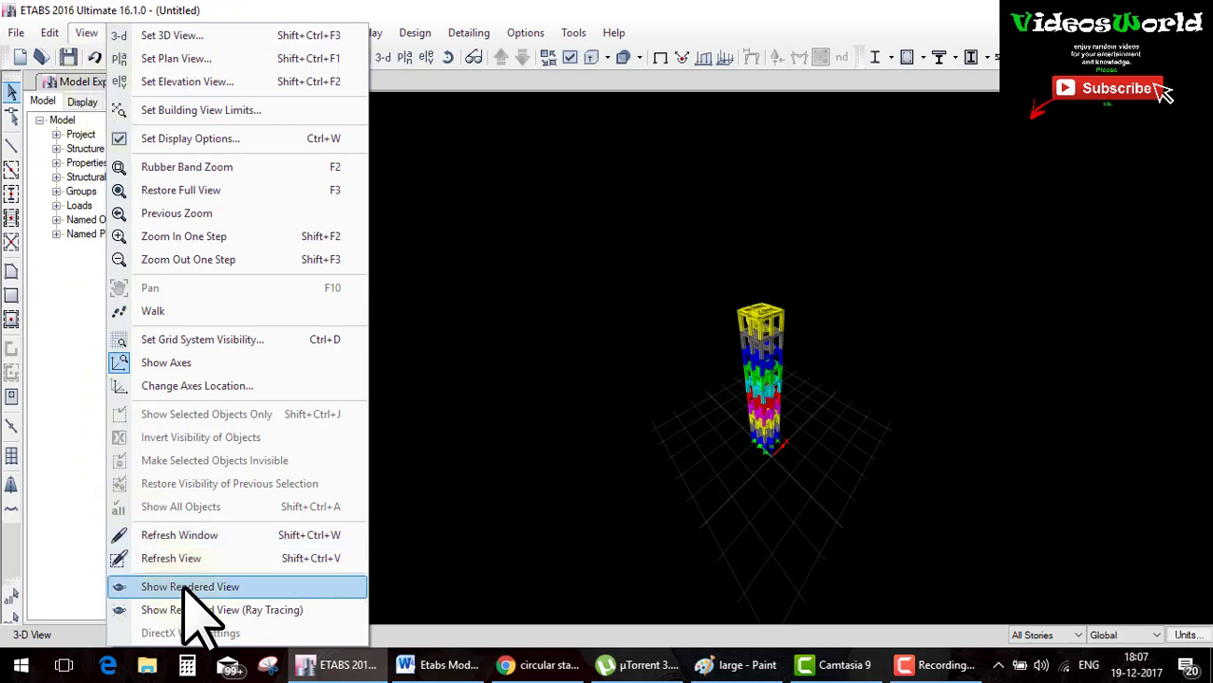
pyautogui.click(935, 668)
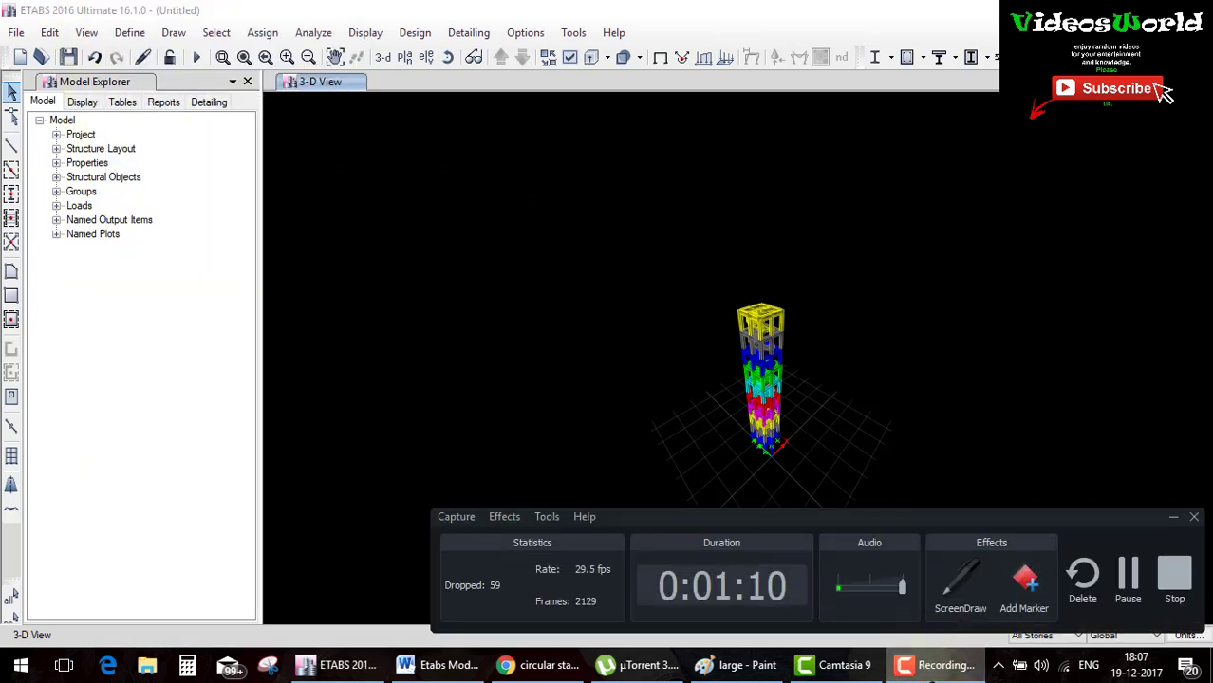
pyautogui.click(935, 667)
pyautogui.scroll(2, 807, 412)
pyautogui.scroll(3, 745, 394)
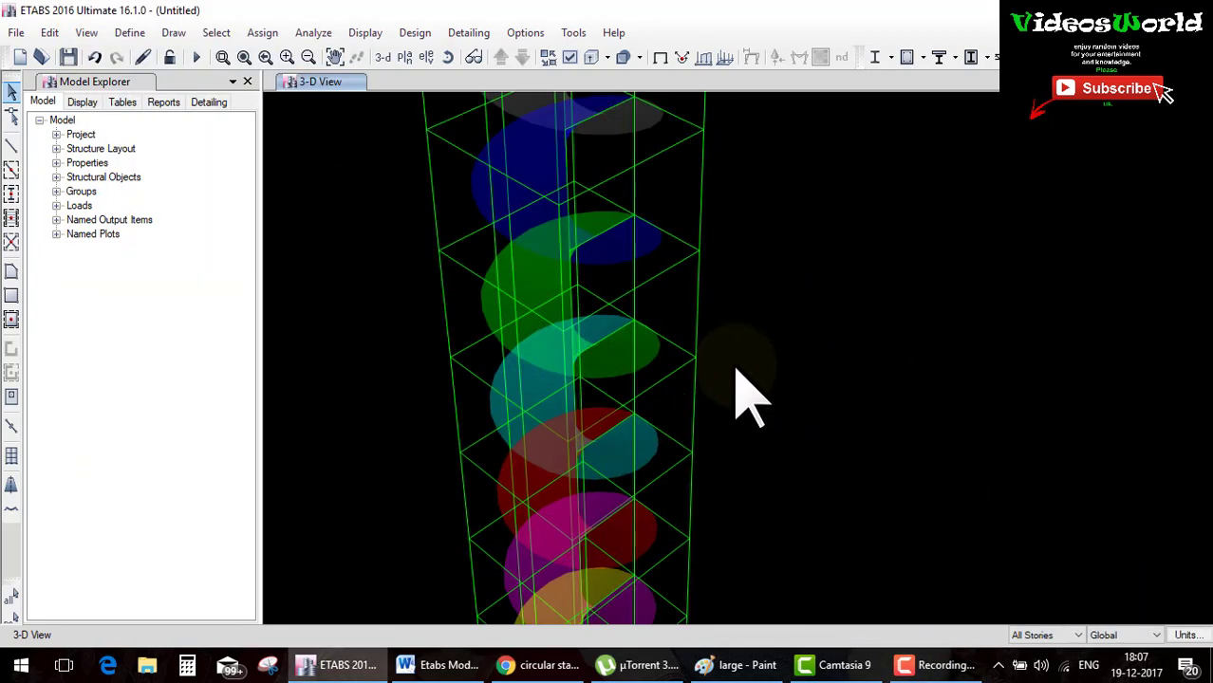
pyautogui.scroll(-3, 653, 313)
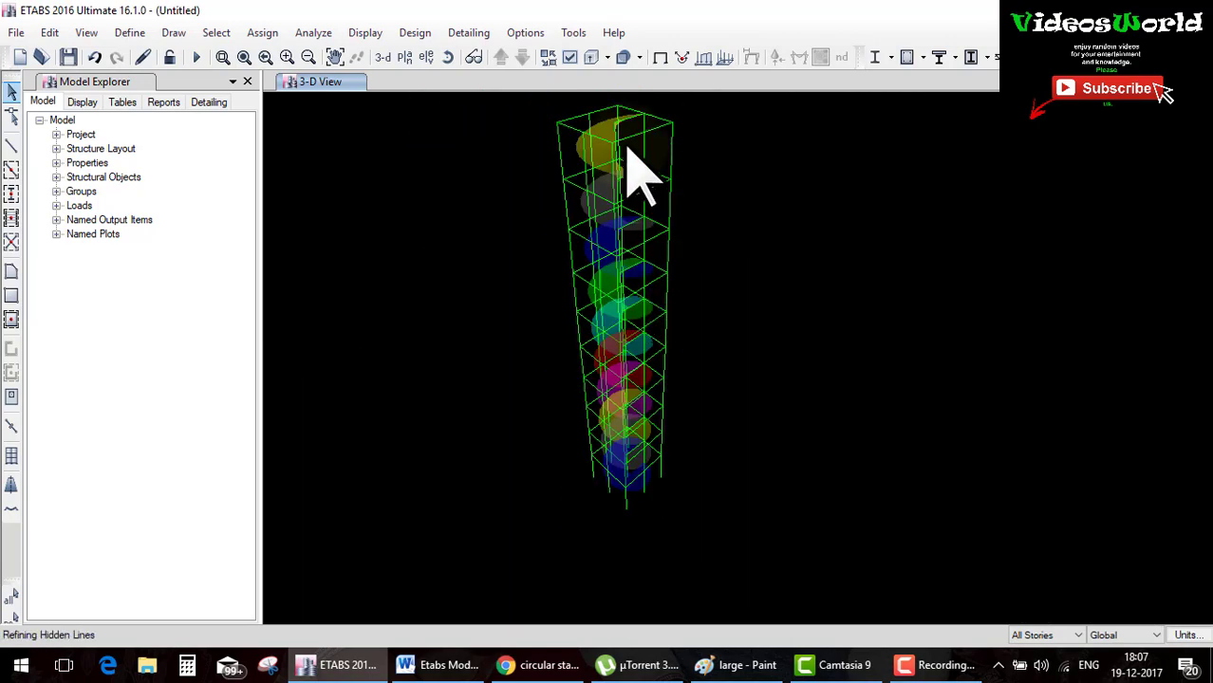
pyautogui.moveTo(636, 181); pyautogui.dragTo(642, 185, button='middle')
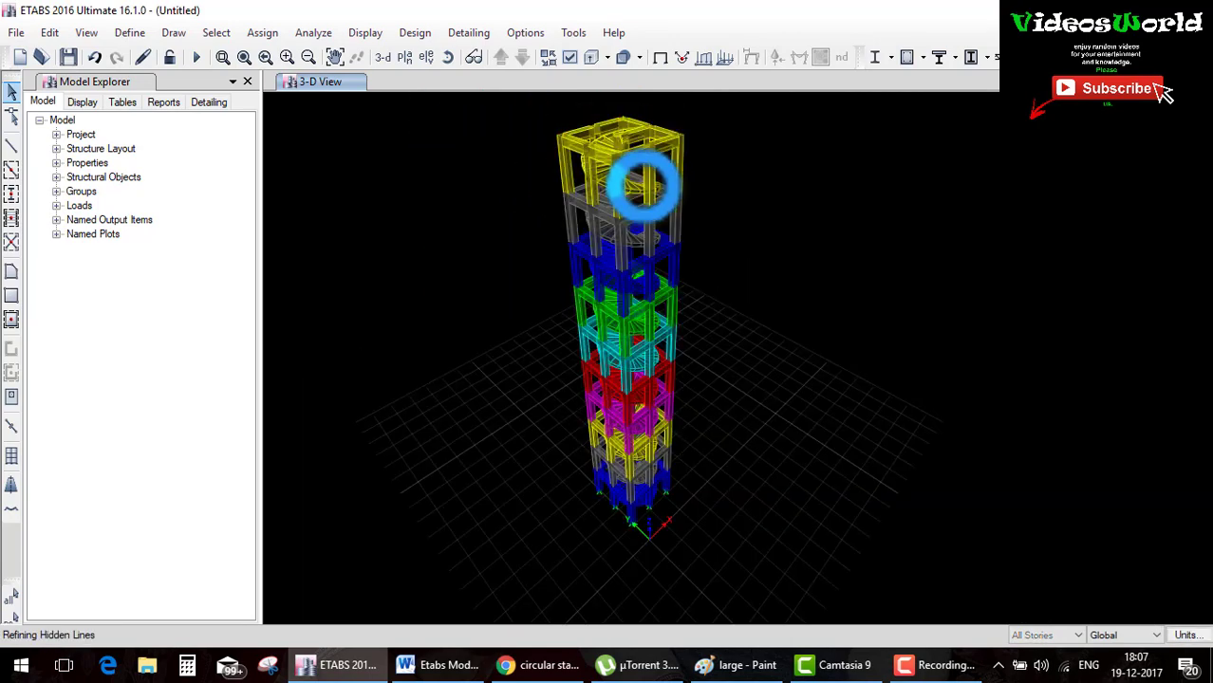
pyautogui.click(678, 234)
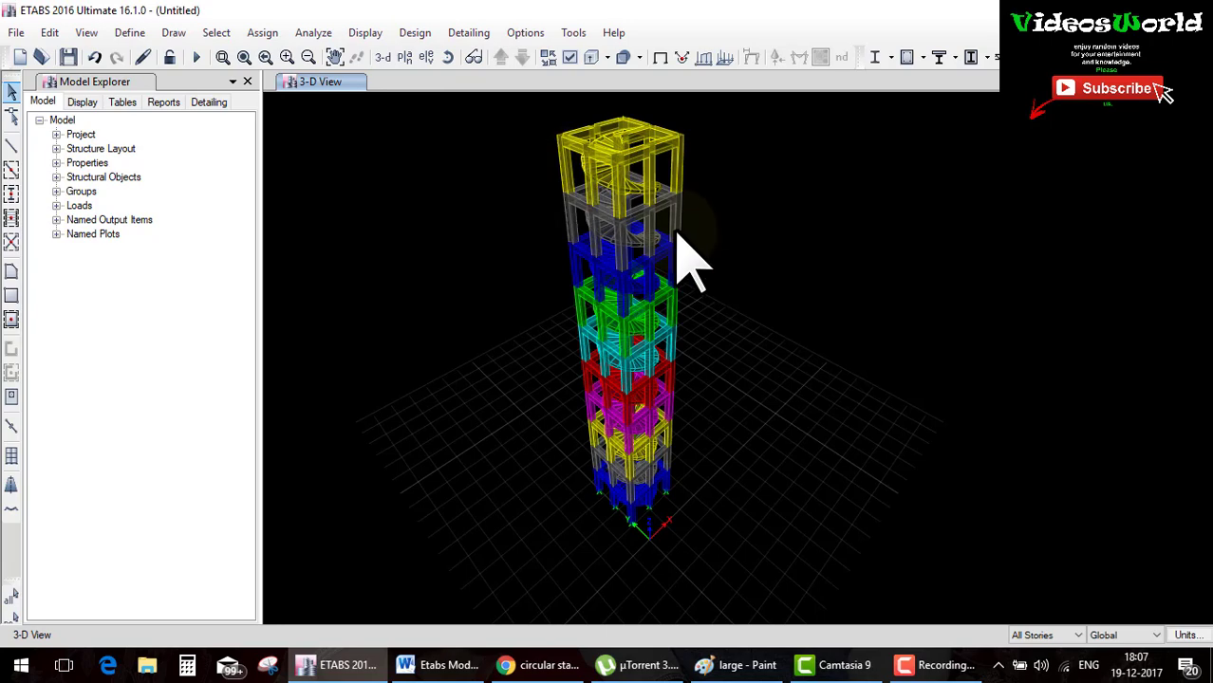
# - Show the Story10 plan view, centred, with grid lines and bubbles displayed
pyautogui.click(406, 58)
pyautogui.click(545, 541)
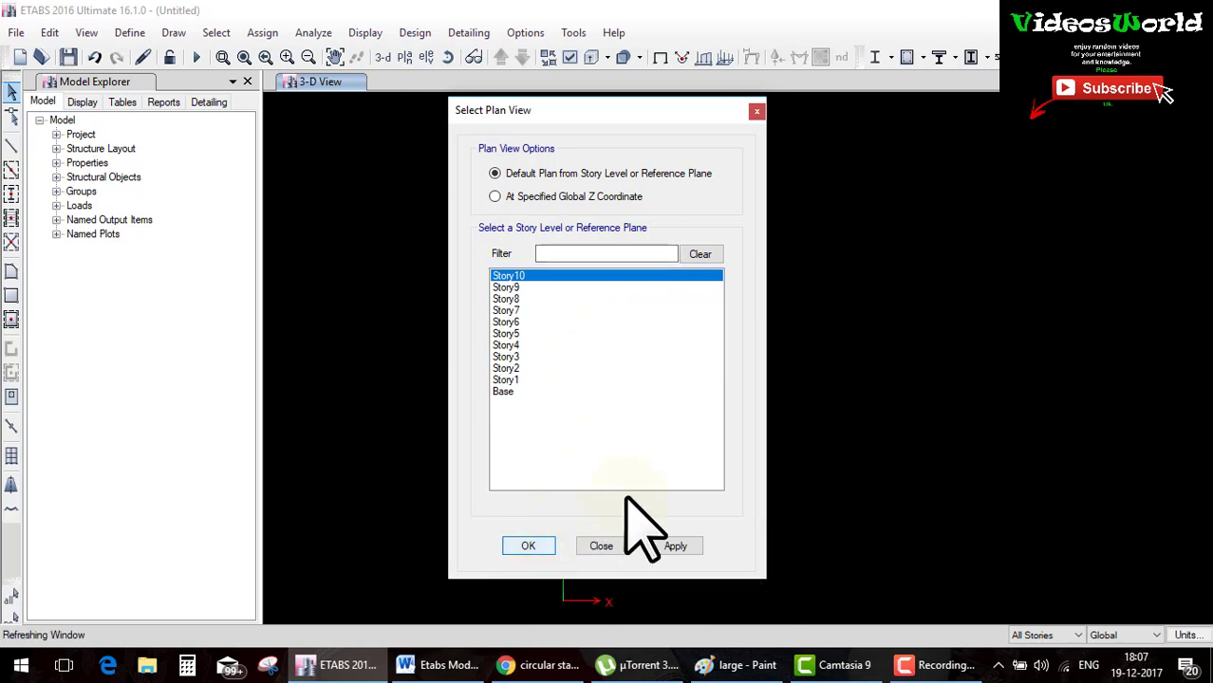
pyautogui.moveTo(590, 510); pyautogui.dragTo(636, 379, button='middle')
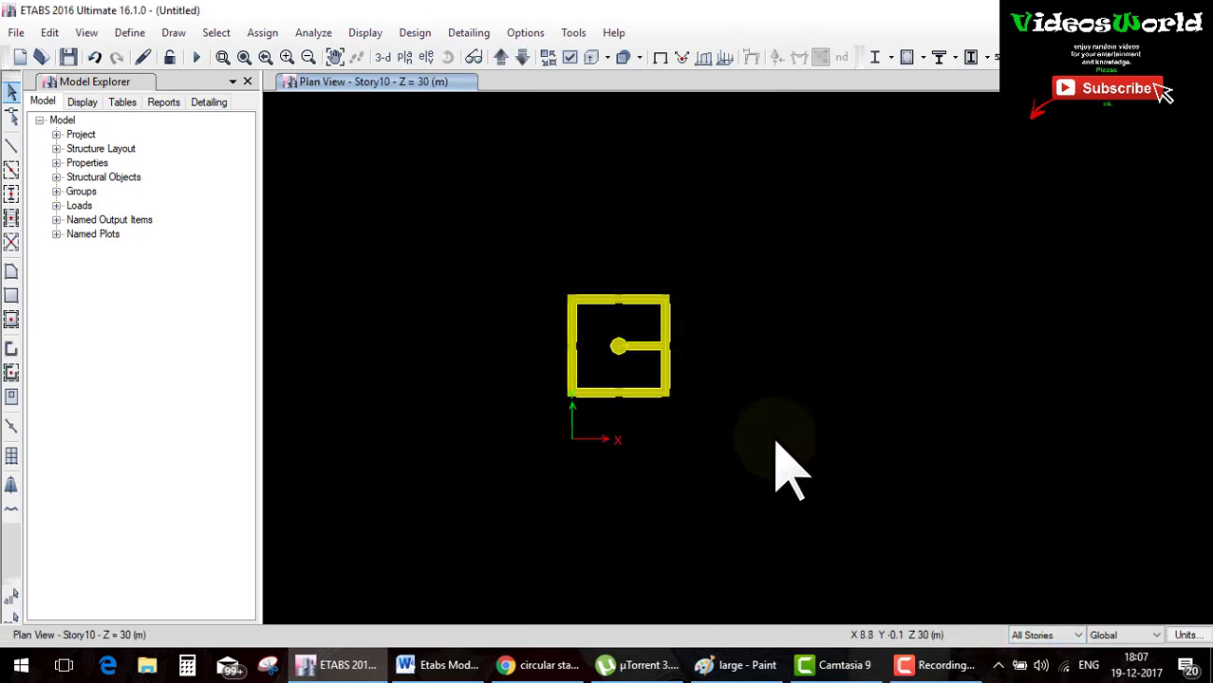
pyautogui.rightClick(758, 277)
pyautogui.click(807, 374)
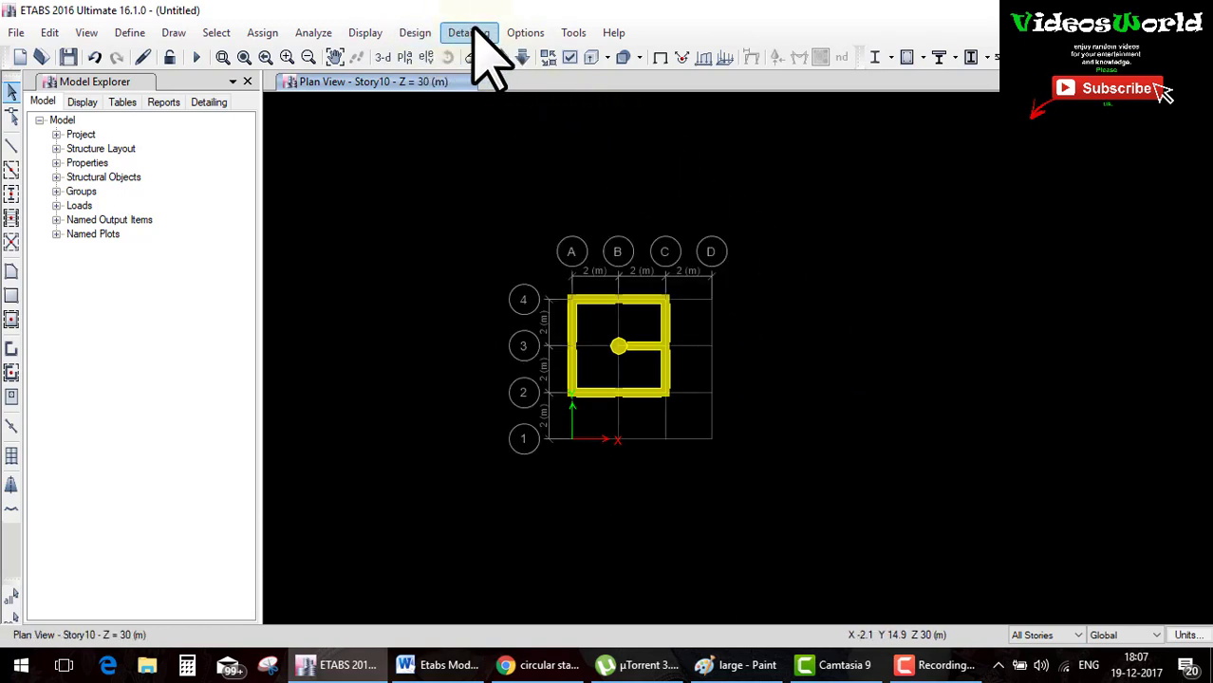
# - Set the Display graphics colours to White Background
pyautogui.click(505, 35)
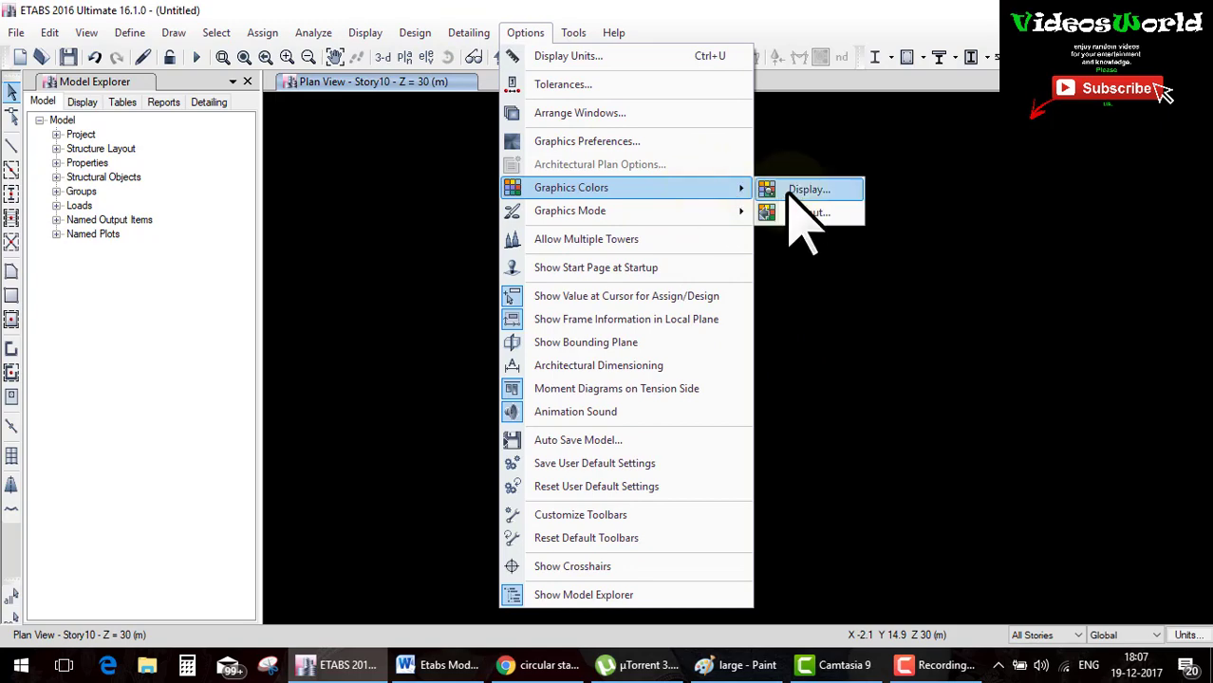
pyautogui.click(809, 191)
pyautogui.click(859, 359)
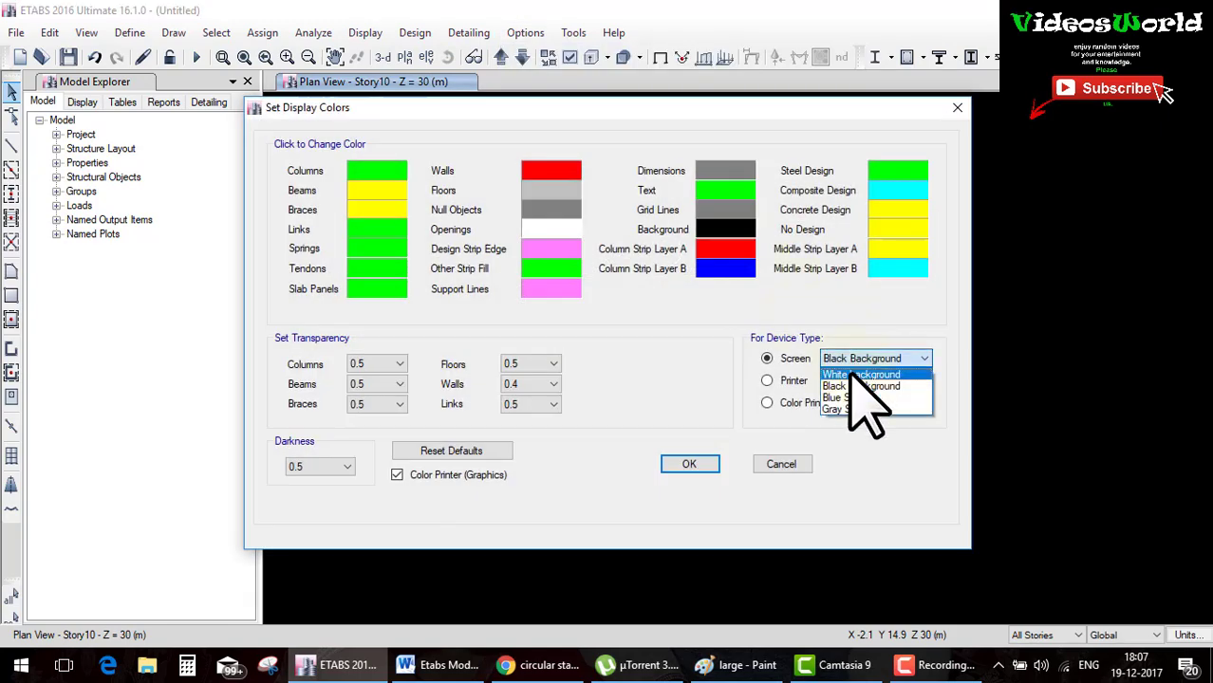
pyautogui.click(859, 375)
pyautogui.click(690, 464)
pyautogui.scroll(3, 570, 350)
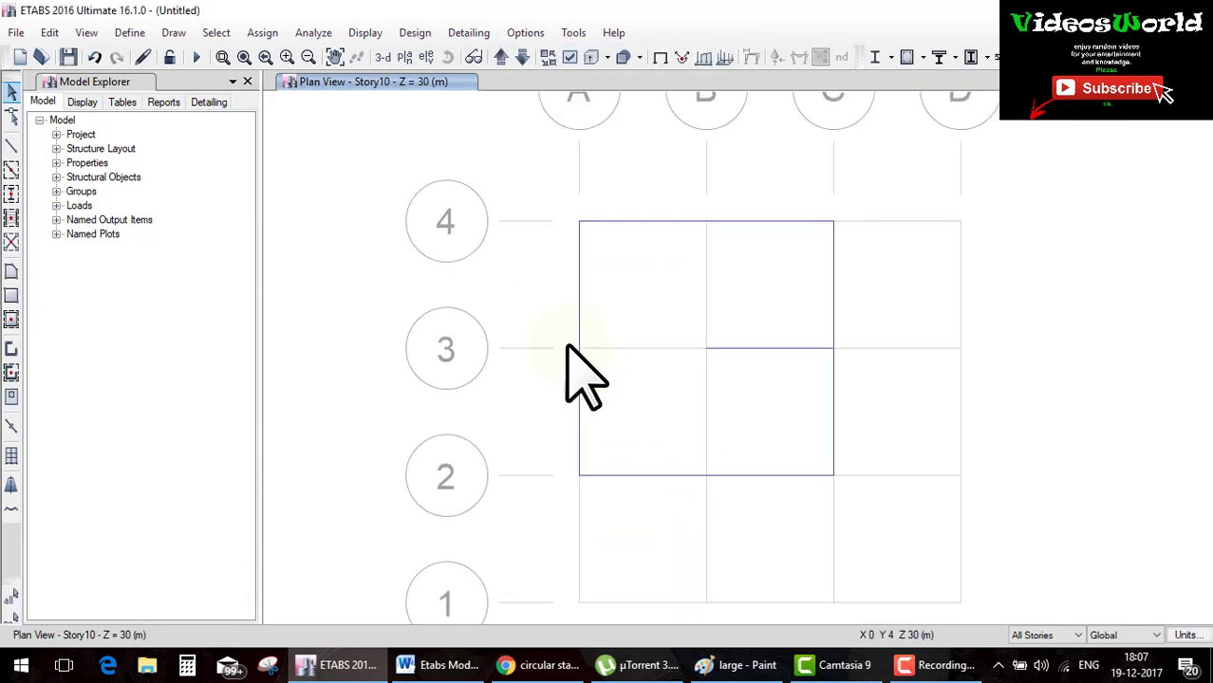
# - Turn off extruded view and window-select columns A-4, B-4, C-4, C-3, C-2, B-2, A-2, A-3
pyautogui.click(588, 61)
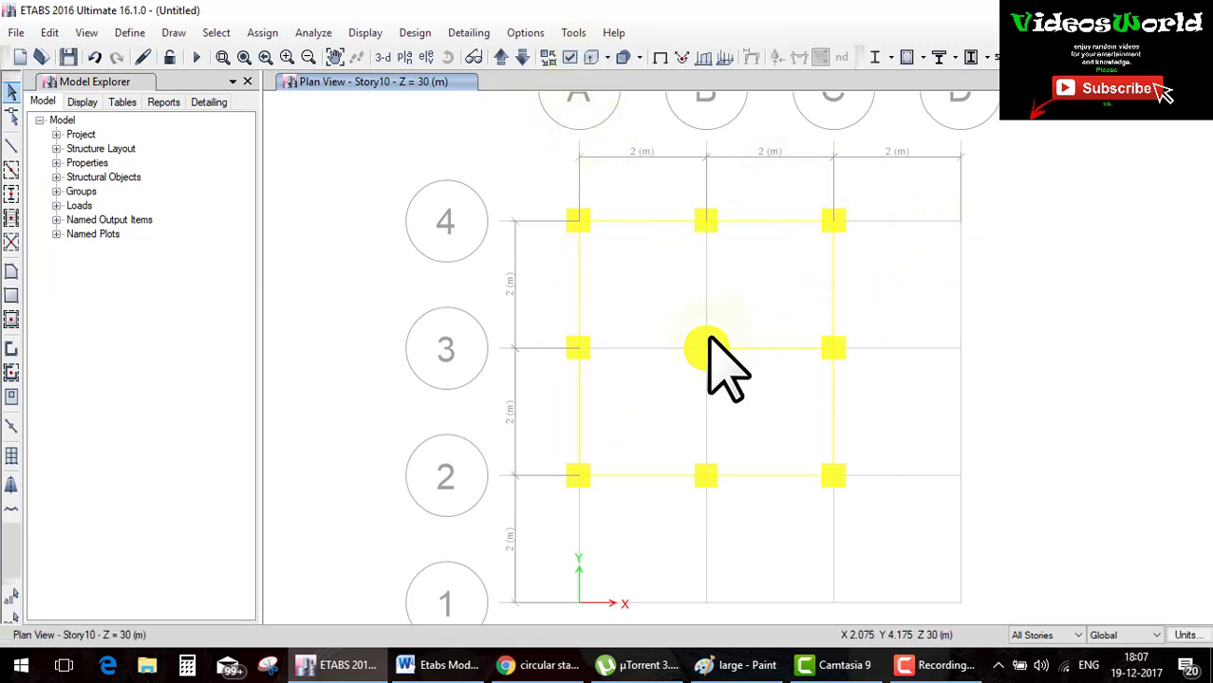
pyautogui.moveTo(531, 190); pyautogui.dragTo(655, 252)
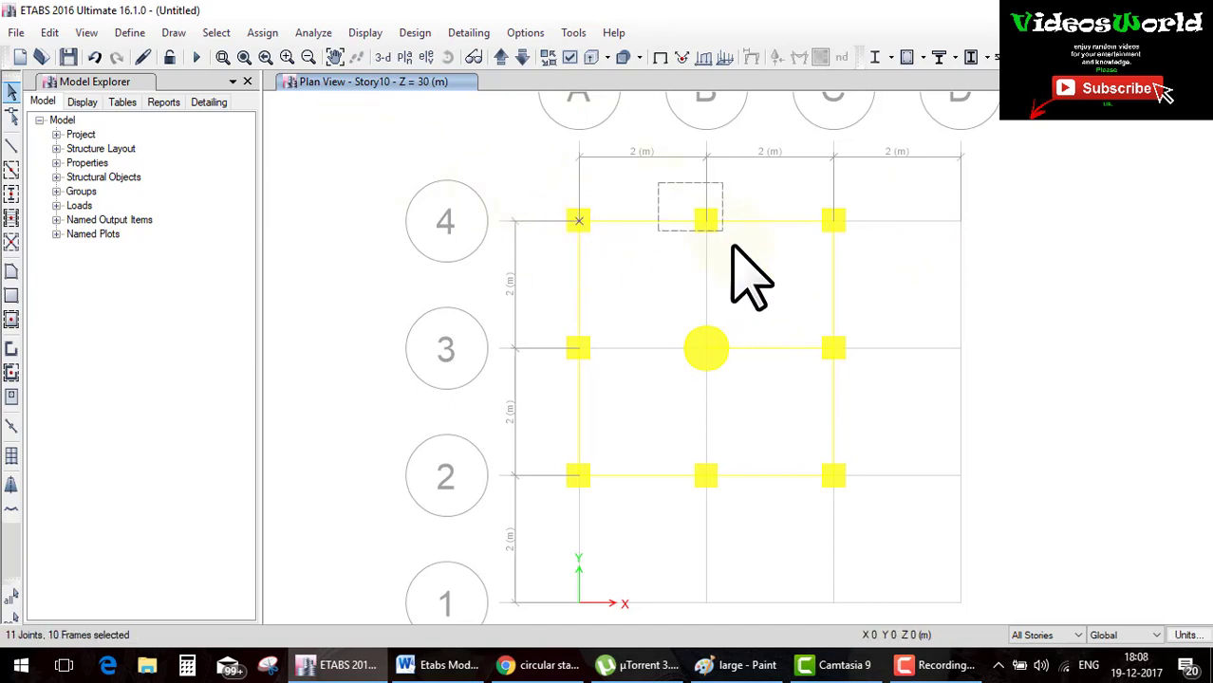
pyautogui.moveTo(657, 183); pyautogui.dragTo(731, 245)
pyautogui.moveTo(796, 171); pyautogui.dragTo(889, 271)
pyautogui.moveTo(805, 309); pyautogui.dragTo(907, 460)
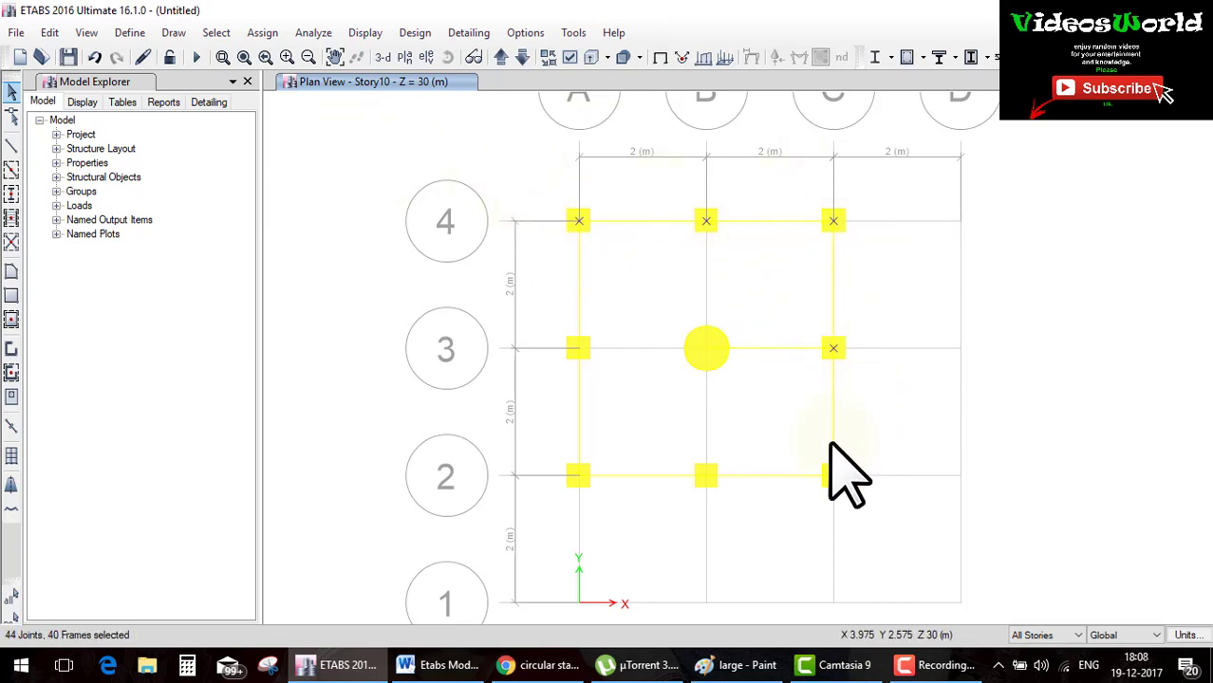
pyautogui.moveTo(827, 434); pyautogui.dragTo(863, 497)
pyautogui.moveTo(663, 456); pyautogui.dragTo(734, 505)
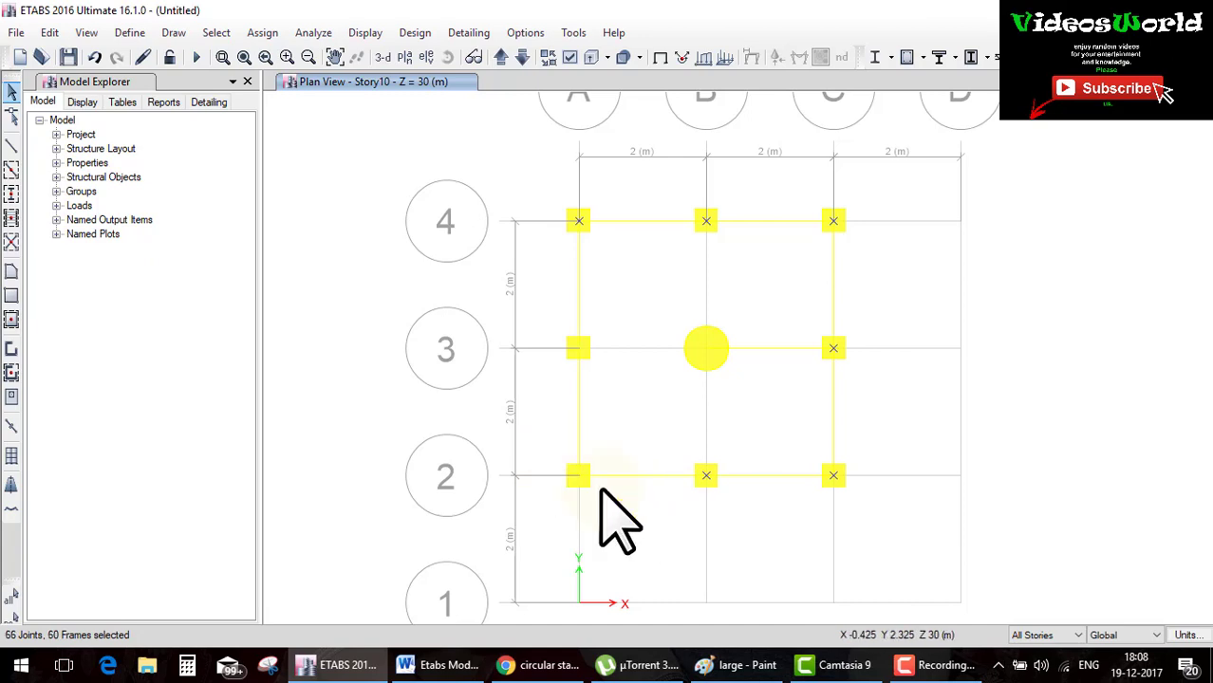
pyautogui.moveTo(600, 493); pyautogui.dragTo(555, 456)
pyautogui.moveTo(551, 319); pyautogui.dragTo(628, 406)
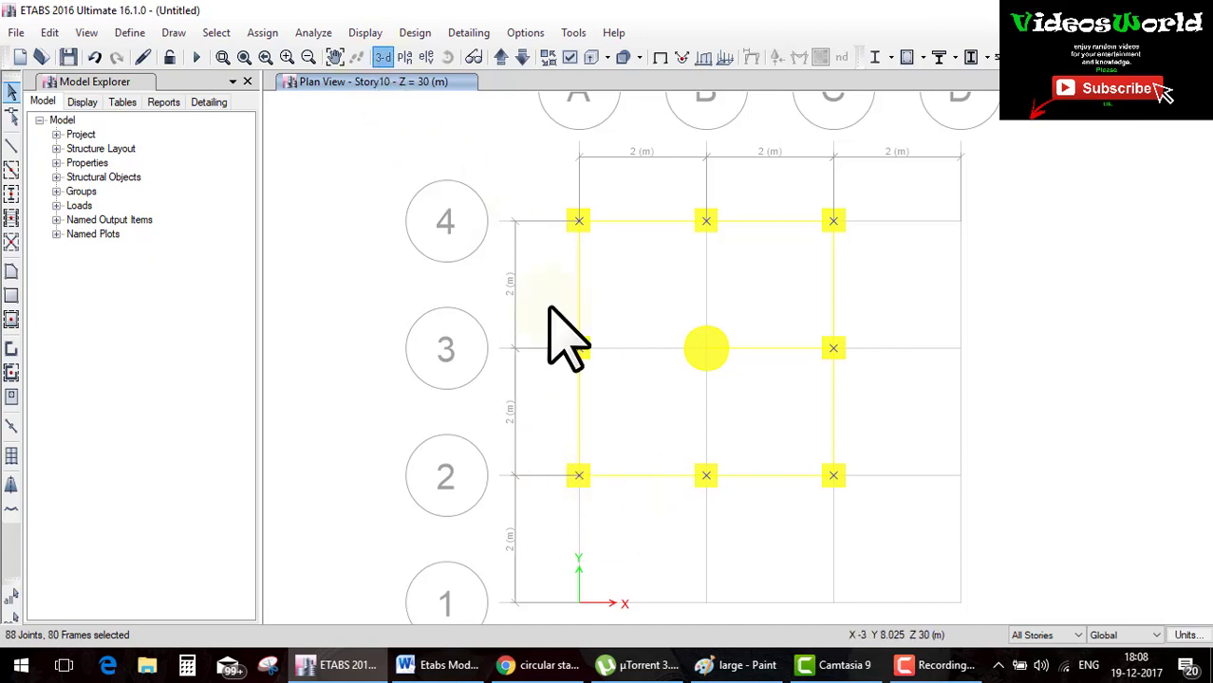
# - Assign the SteelCol section to the selected columns through Assign > Frame > Section Property
pyautogui.click(266, 36)
pyautogui.moveTo(289, 80)
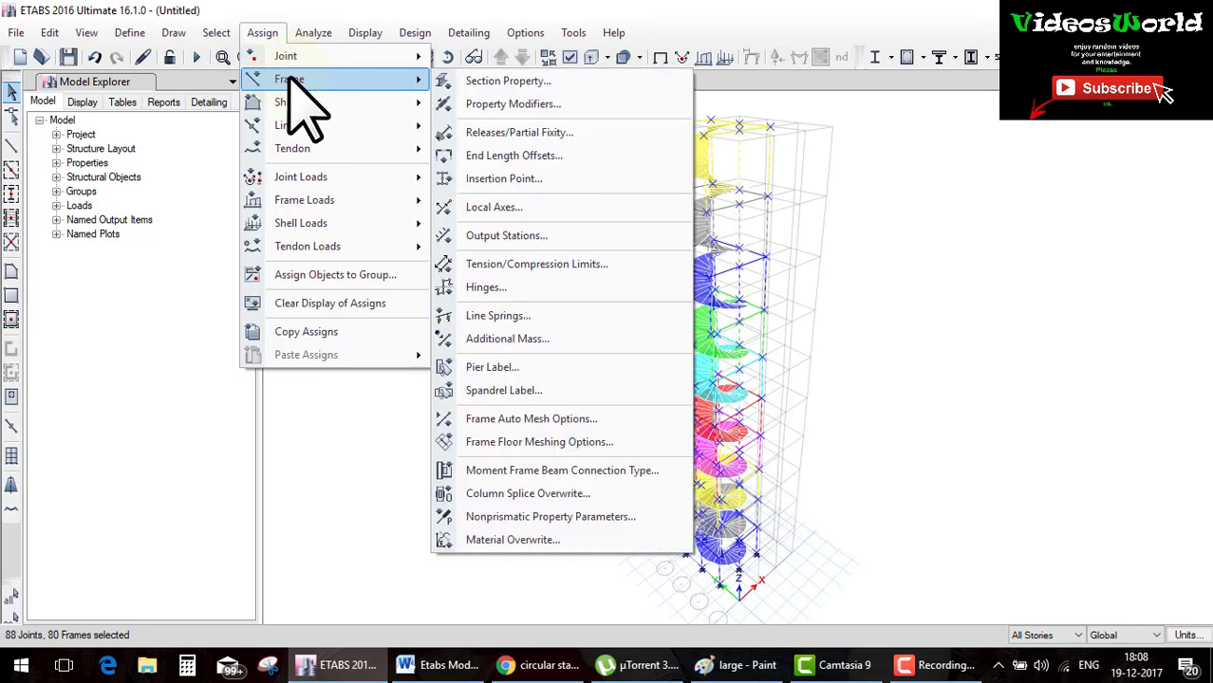
pyautogui.click(472, 82)
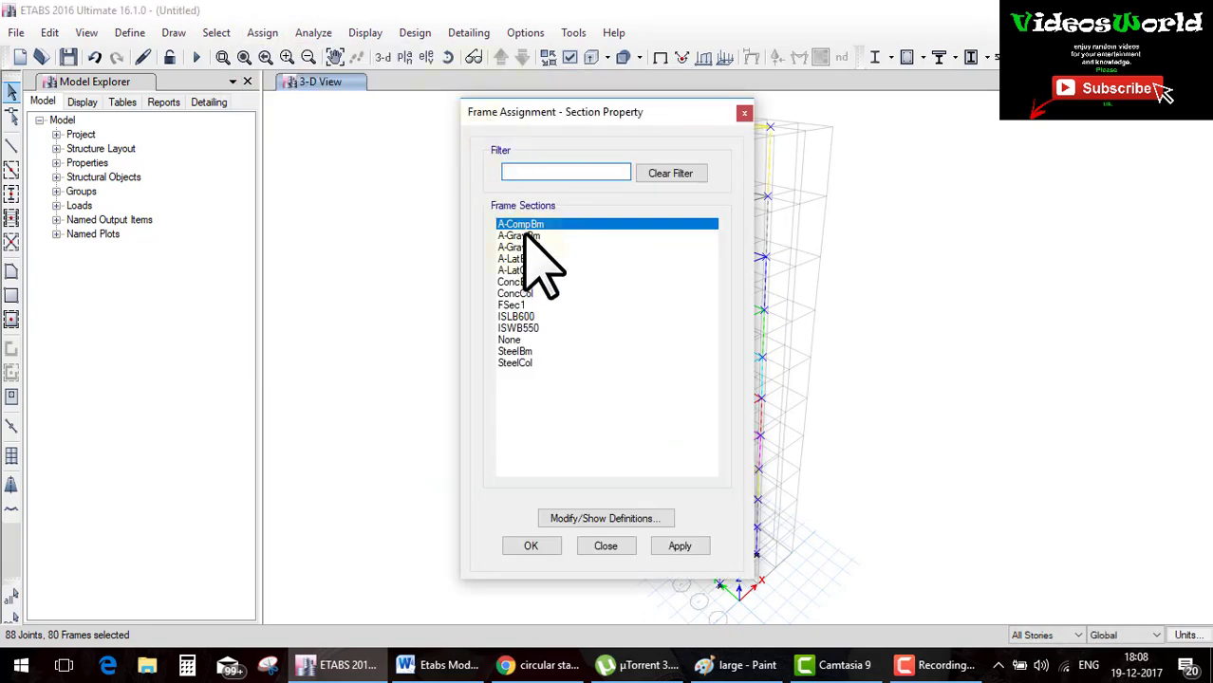
pyautogui.moveTo(593, 120); pyautogui.dragTo(396, 87)
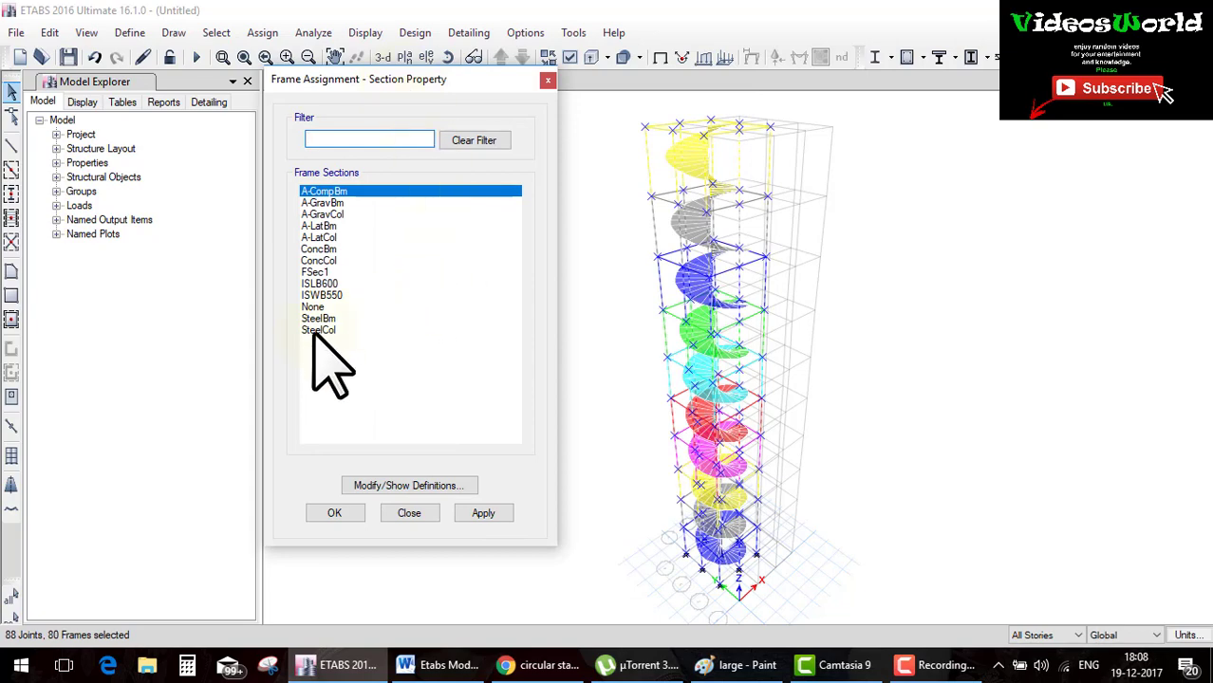
pyautogui.click(318, 330)
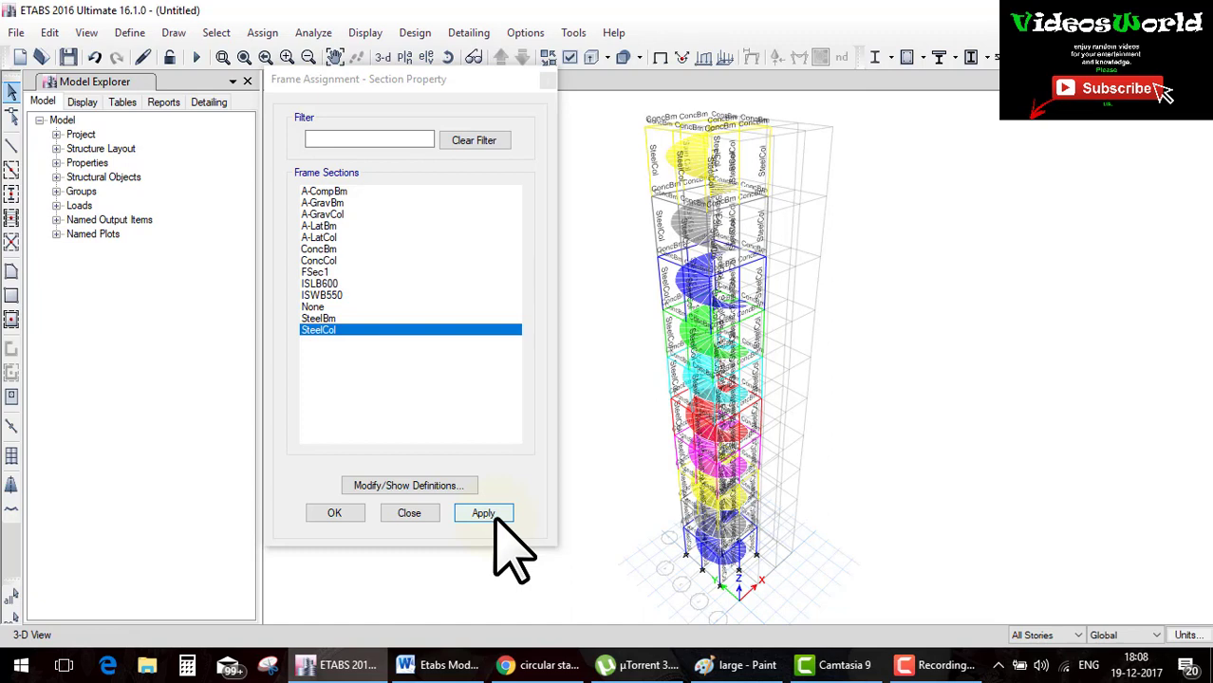
pyautogui.click(334, 513)
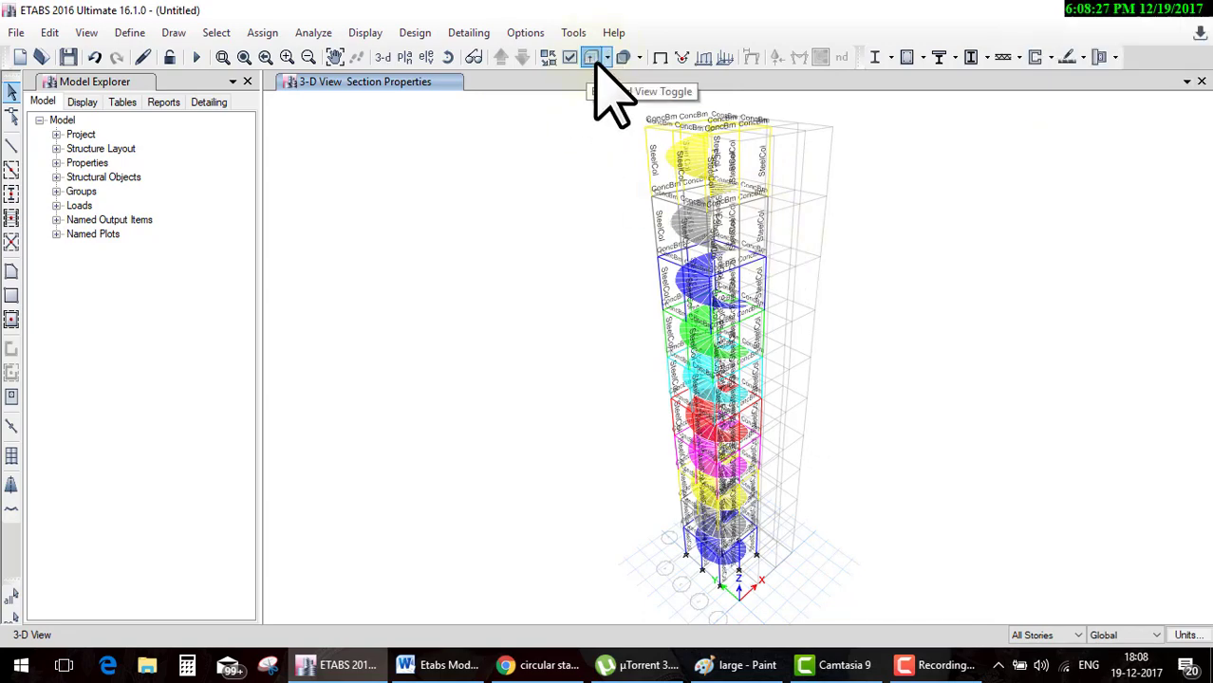
pyautogui.click(594, 59)
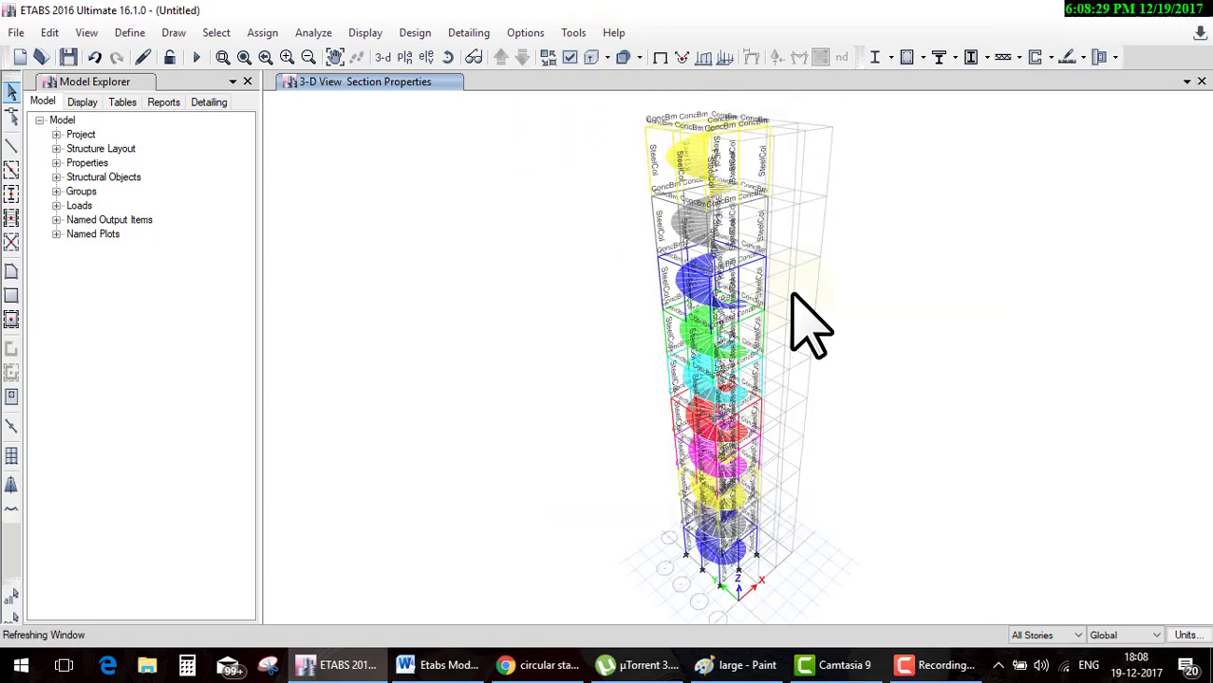
pyautogui.scroll(1, 673, 231)
pyautogui.scroll(1, 581, 230)
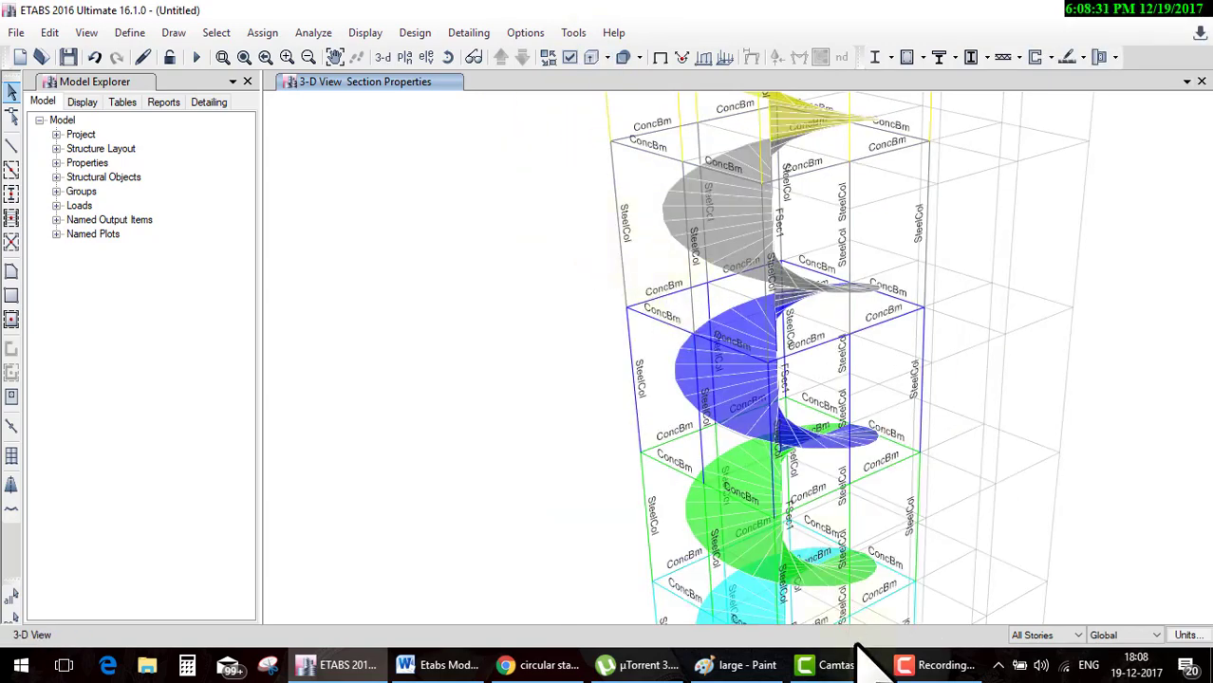
pyautogui.click(940, 665)
pyautogui.click(834, 420)
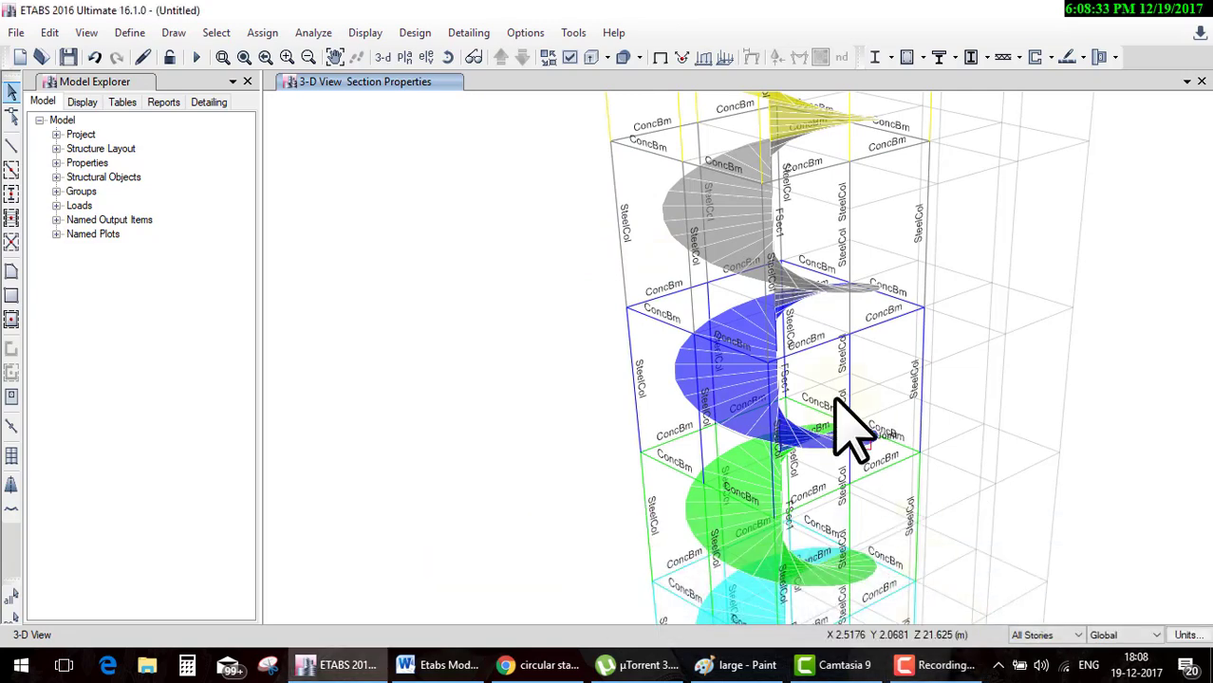
pyautogui.scroll(-3, 771, 393)
pyautogui.moveTo(812, 487); pyautogui.dragTo(678, 389, button='middle')
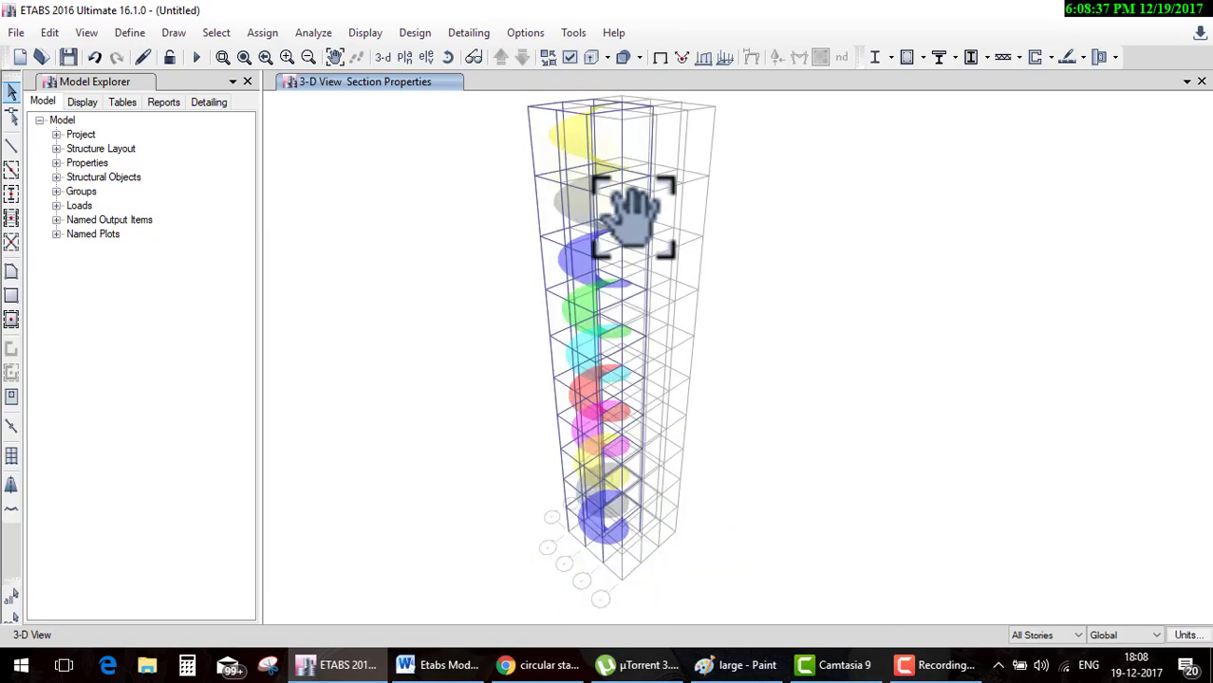
pyautogui.moveTo(571, 124); pyautogui.dragTo(612, 190, button='middle')
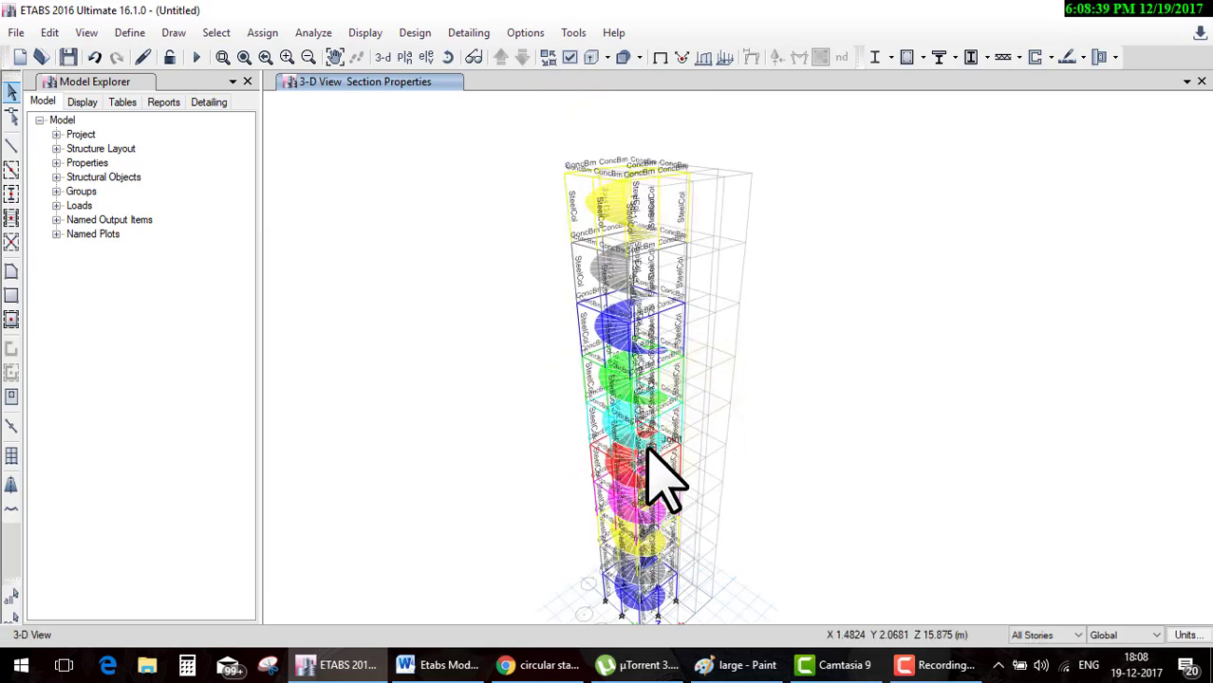